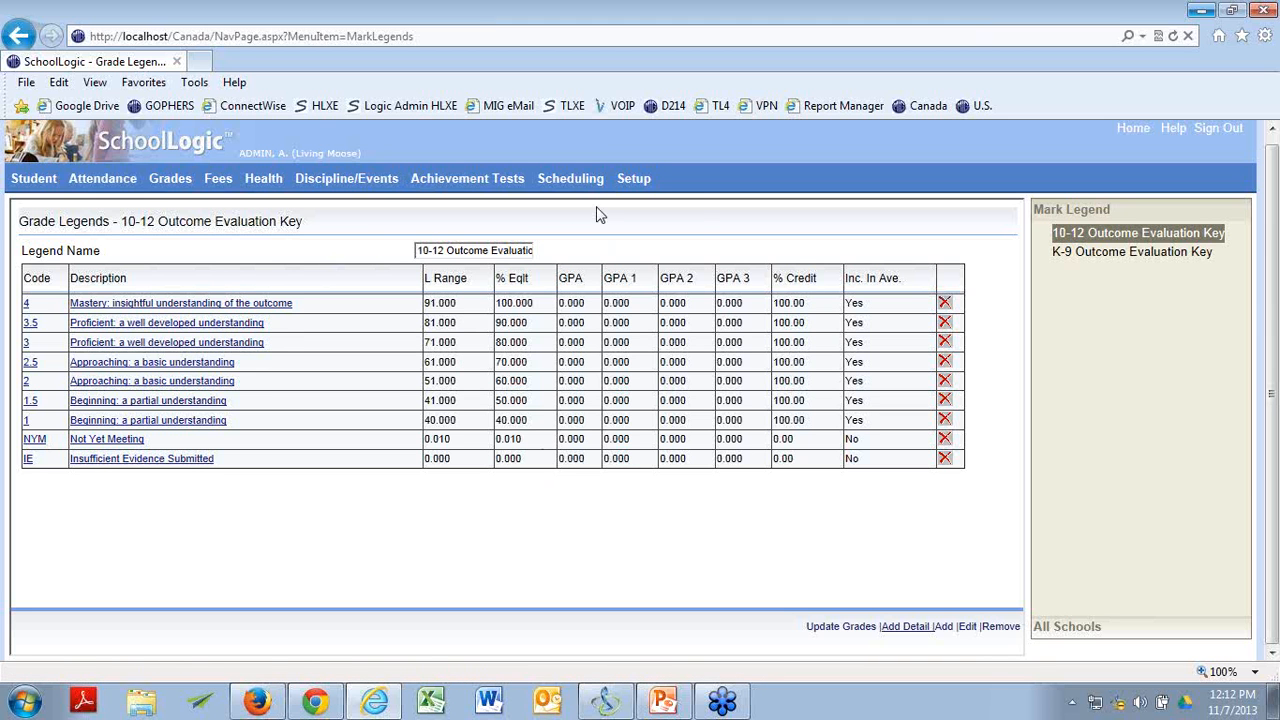
Open the Courses list, search it for "art" and display the Arts Education 3 (305) course.
{"action": "mouse_move", "coordinate": [595, 180]}
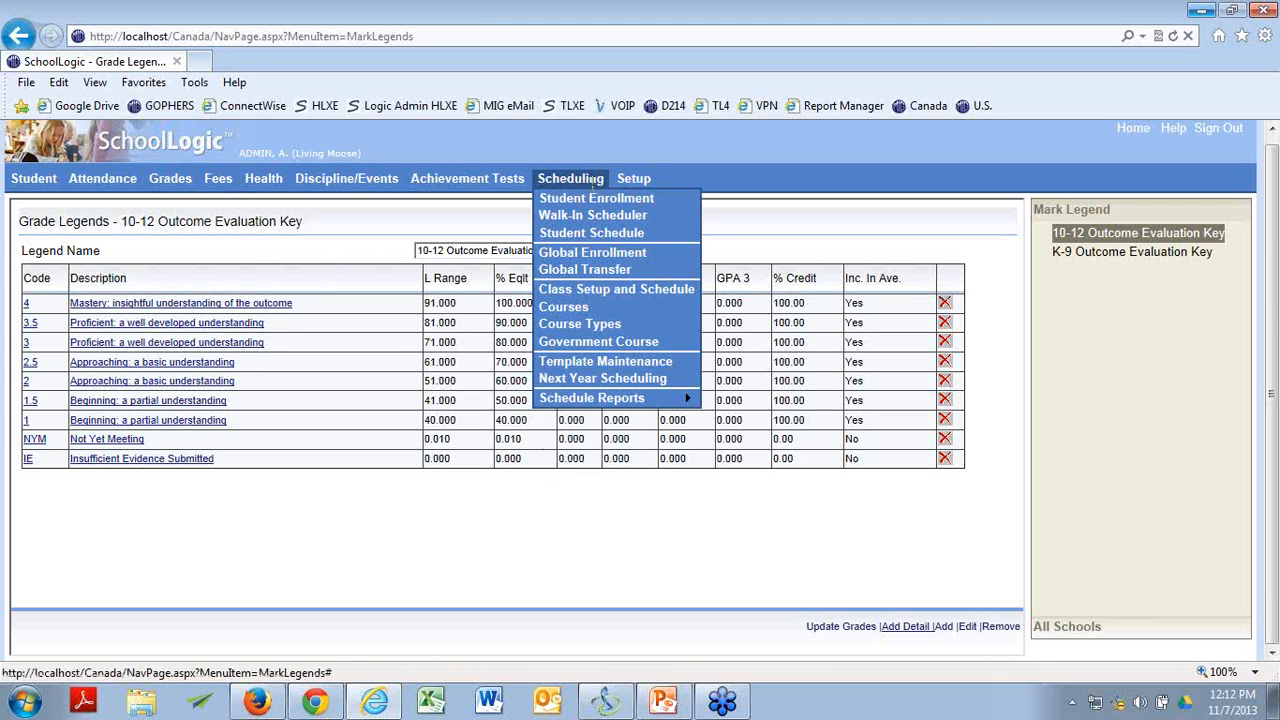
{"action": "left_click", "coordinate": [566, 308]}
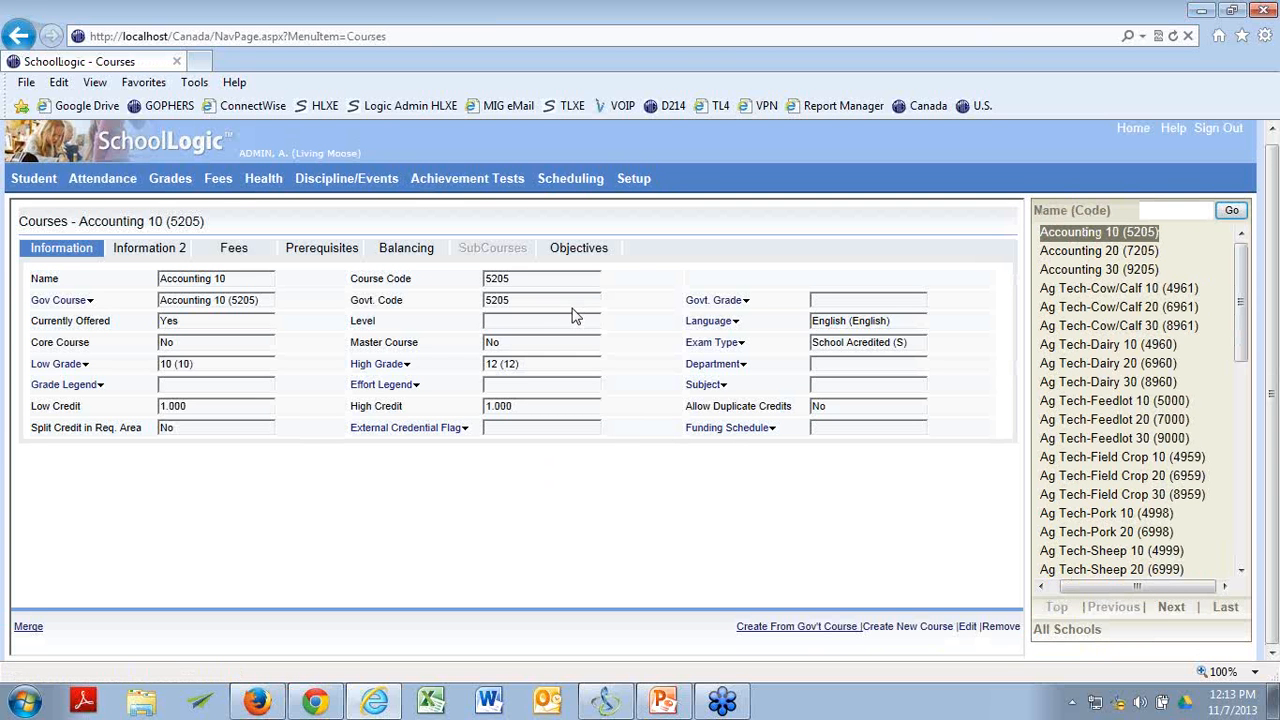
{"action": "left_click", "coordinate": [1160, 209]}
{"action": "type", "text": "art"}
{"action": "key", "text": "Return"}
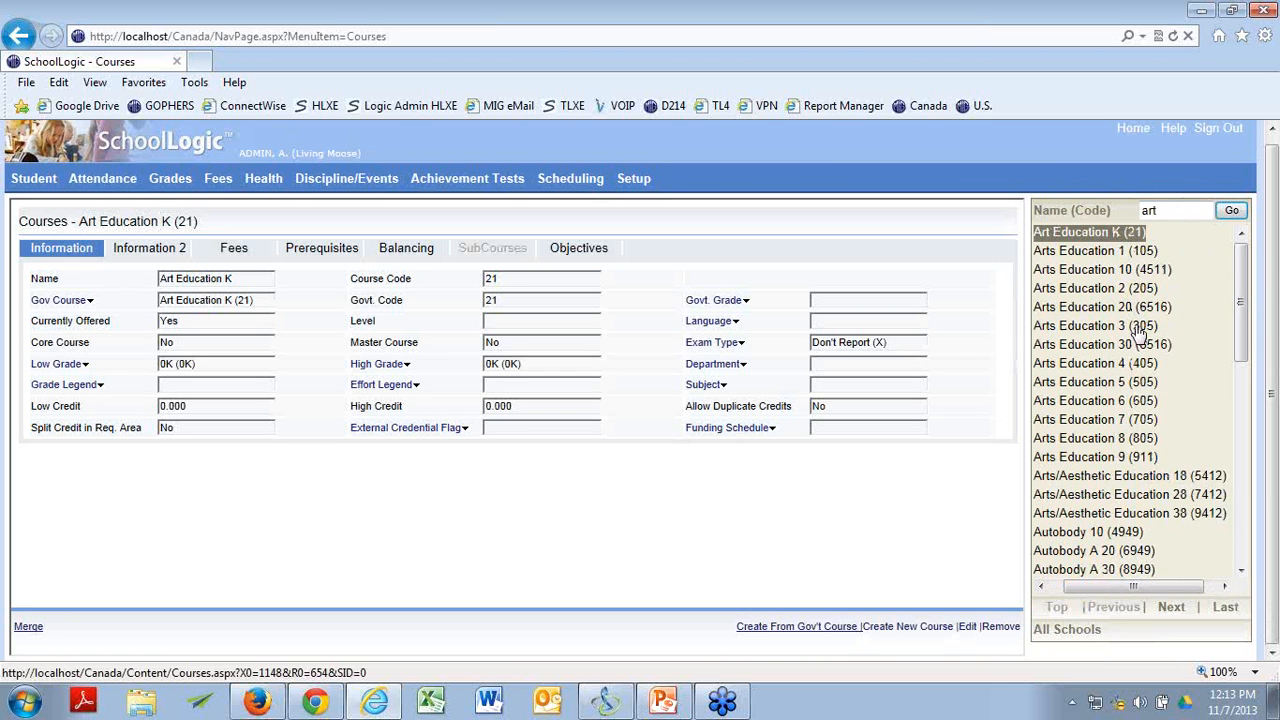
{"action": "left_click", "coordinate": [1140, 330]}
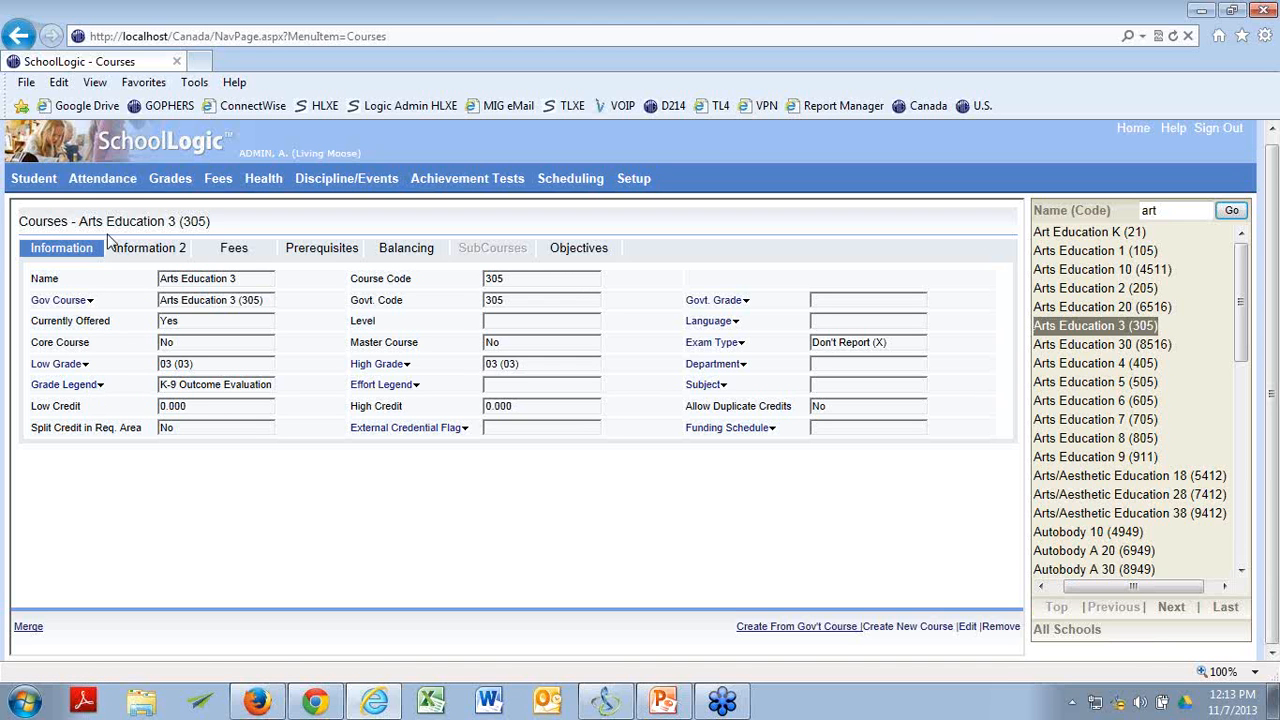
Review the objectives attached to the Arts Education 3 course.
{"action": "mouse_move", "coordinate": [186, 175]}
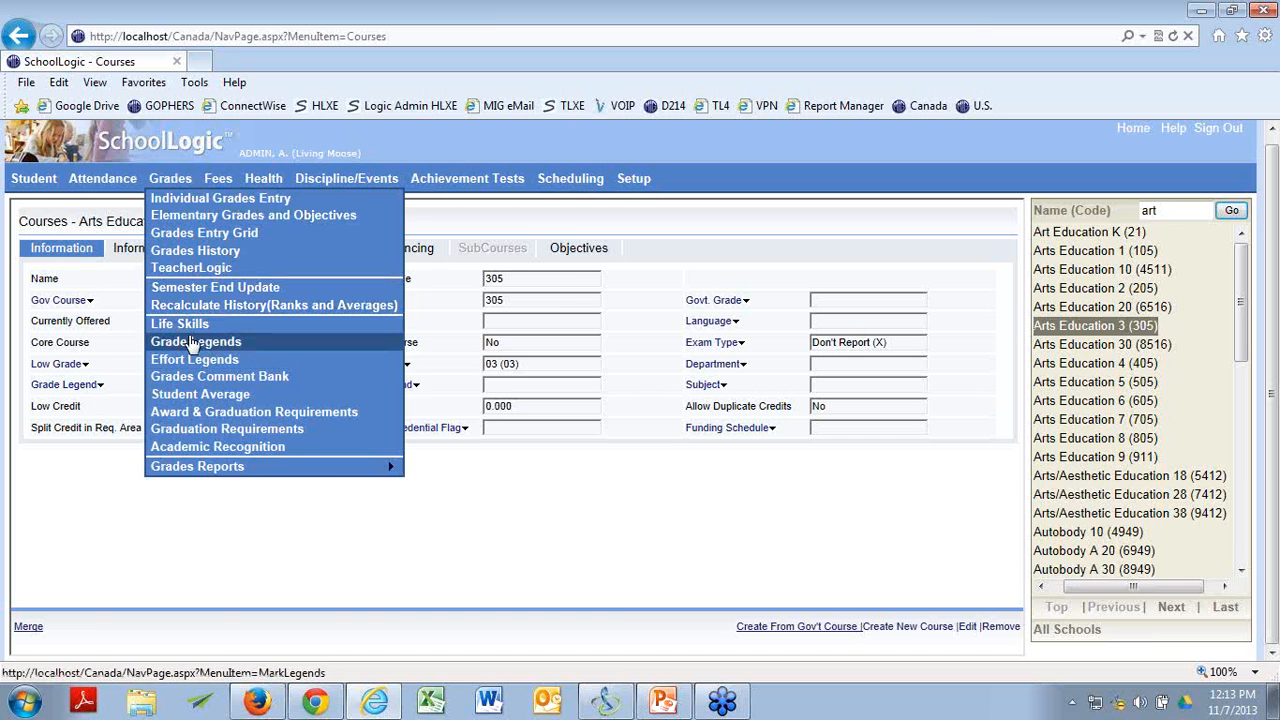
{"action": "mouse_move", "coordinate": [200, 466]}
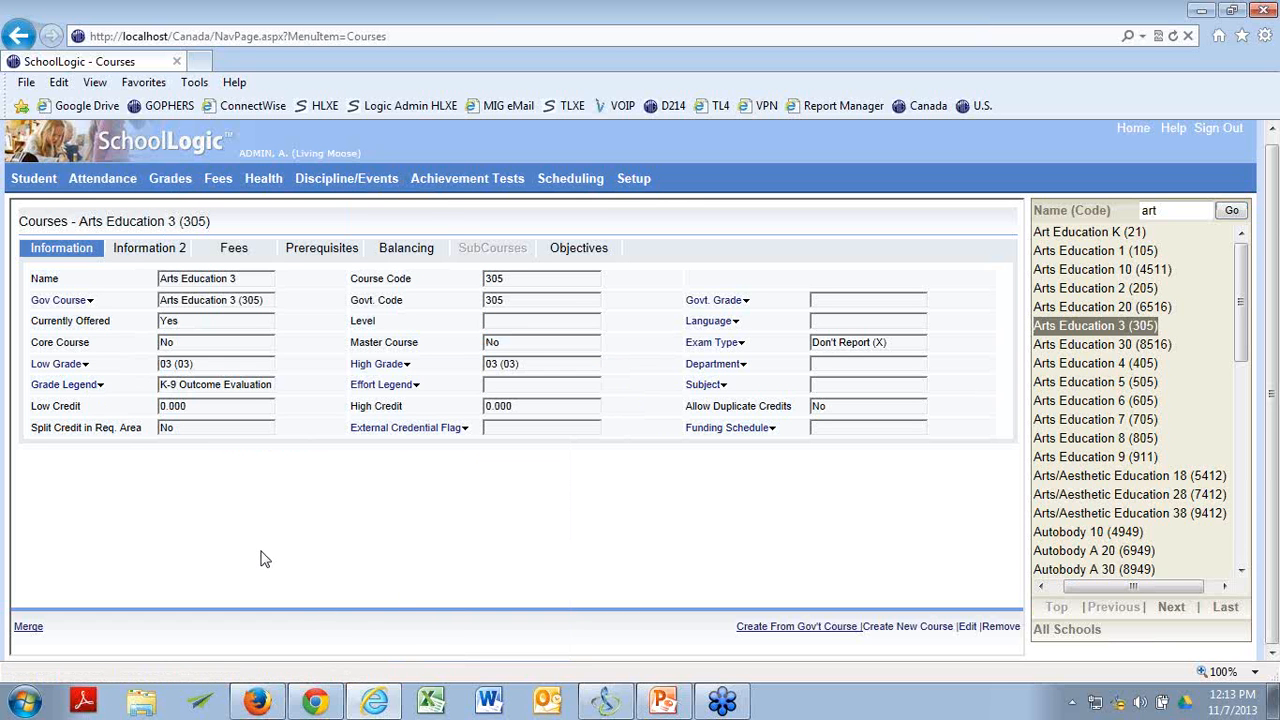
{"action": "left_click", "coordinate": [567, 249]}
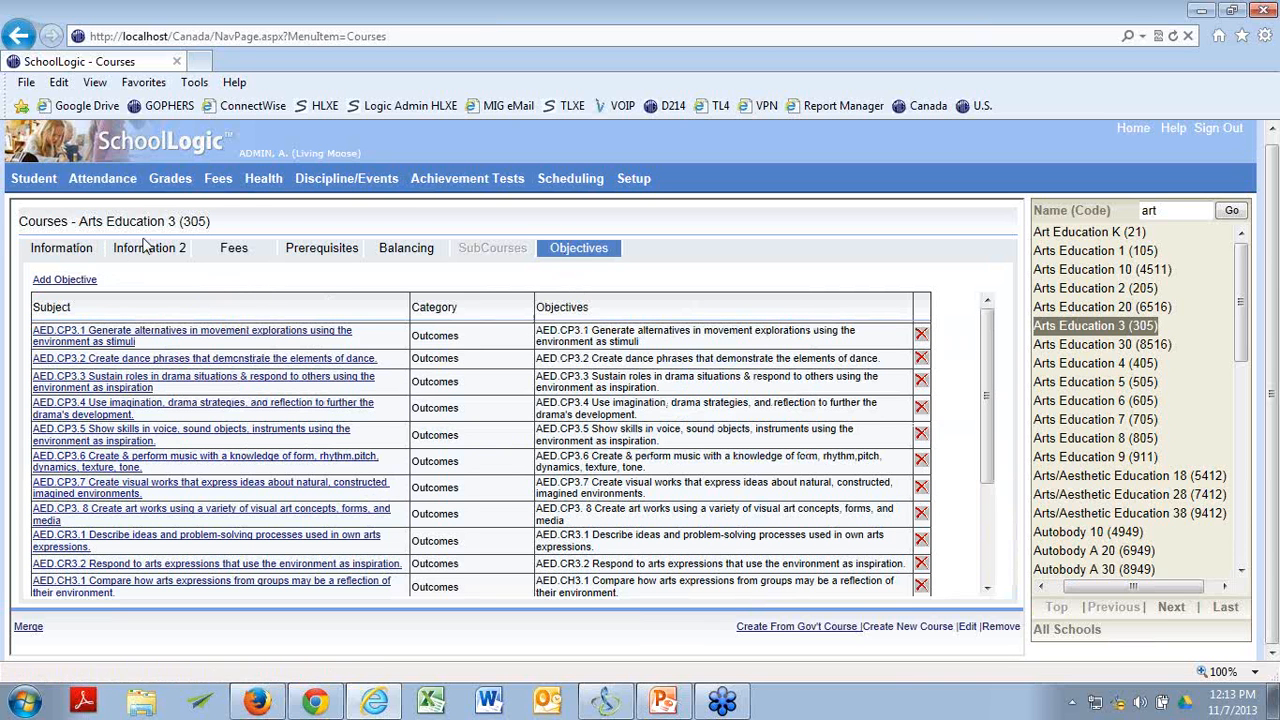
{"action": "left_click_drag", "start_coordinate": [981, 380], "coordinate": [990, 352]}
{"action": "key", "text": "alt+Tab"}
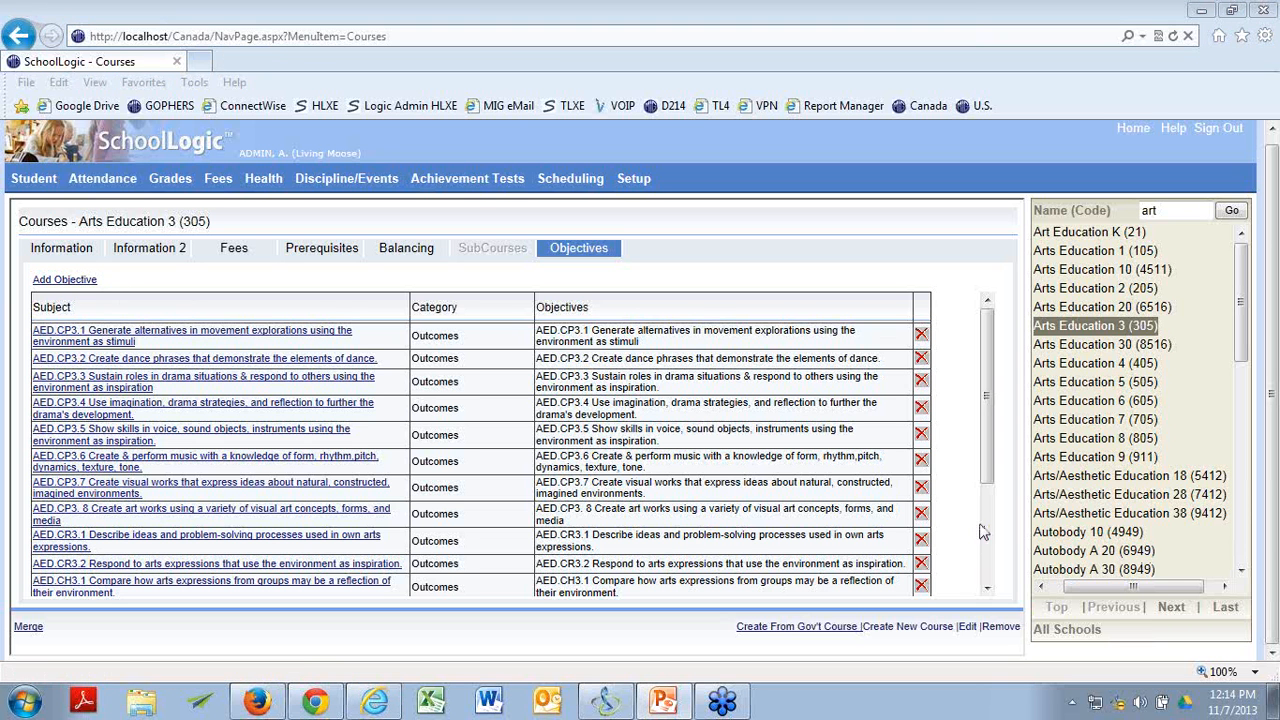
Switch the school to Allen Bradley Elementary and open the Arts Education 3 - 0-01 class in Class Setup and Schedule.
{"action": "left_click", "coordinate": [1067, 629]}
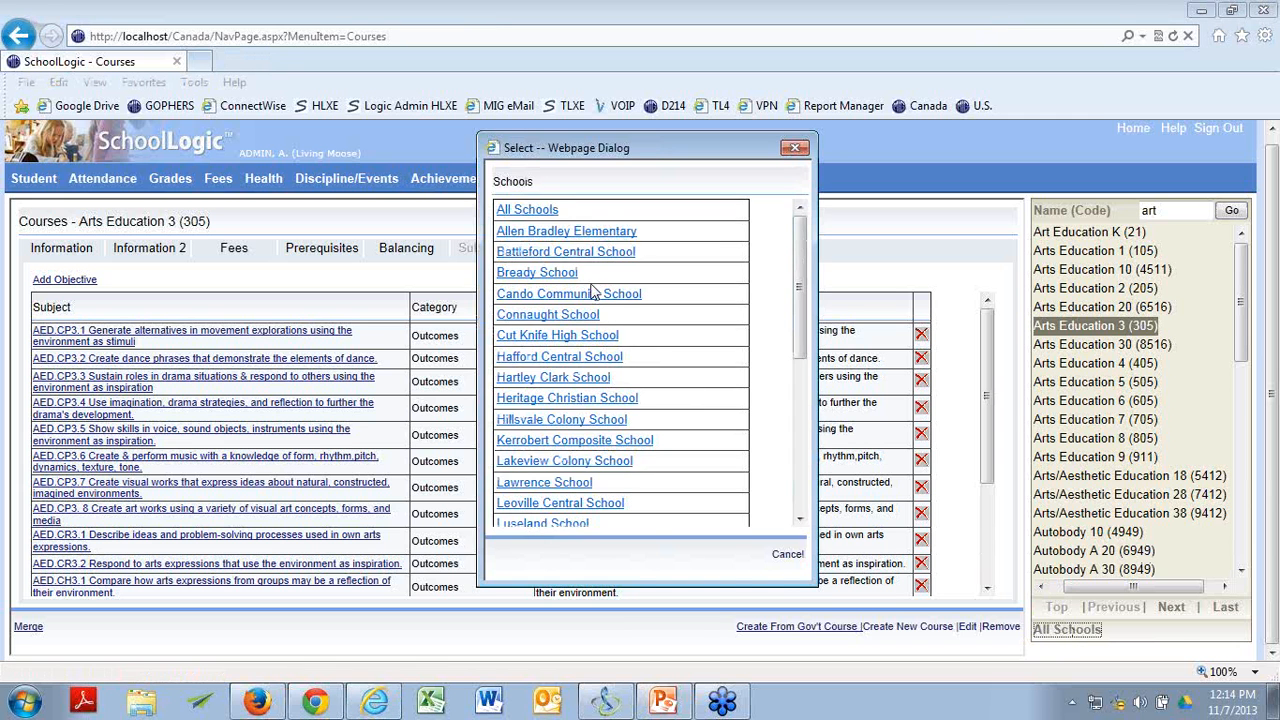
{"action": "left_click", "coordinate": [570, 232]}
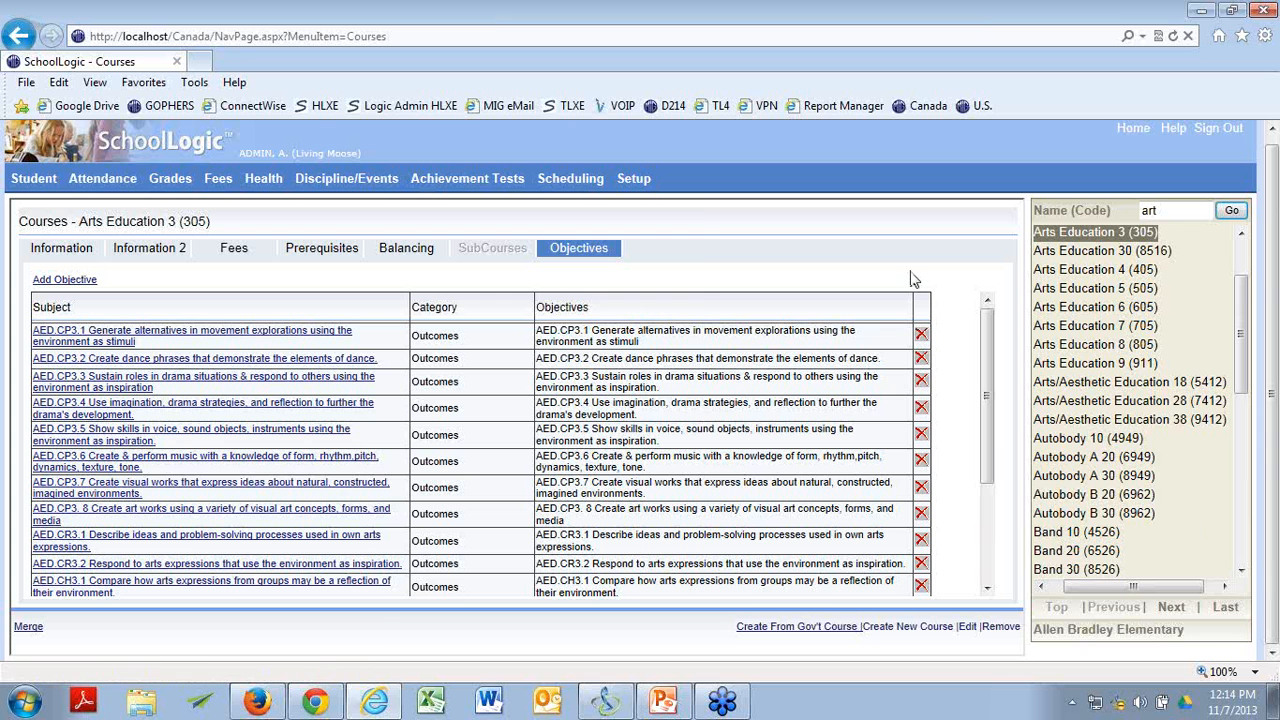
{"action": "mouse_move", "coordinate": [588, 178]}
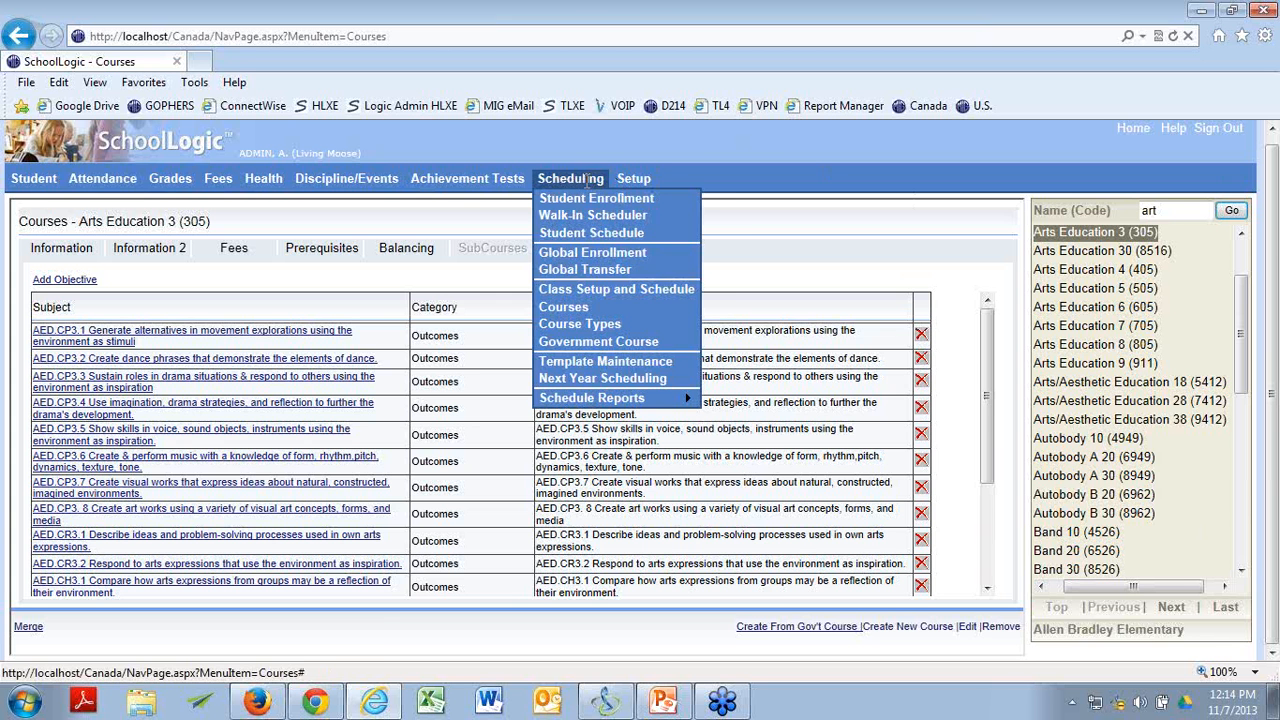
{"action": "left_click", "coordinate": [586, 294]}
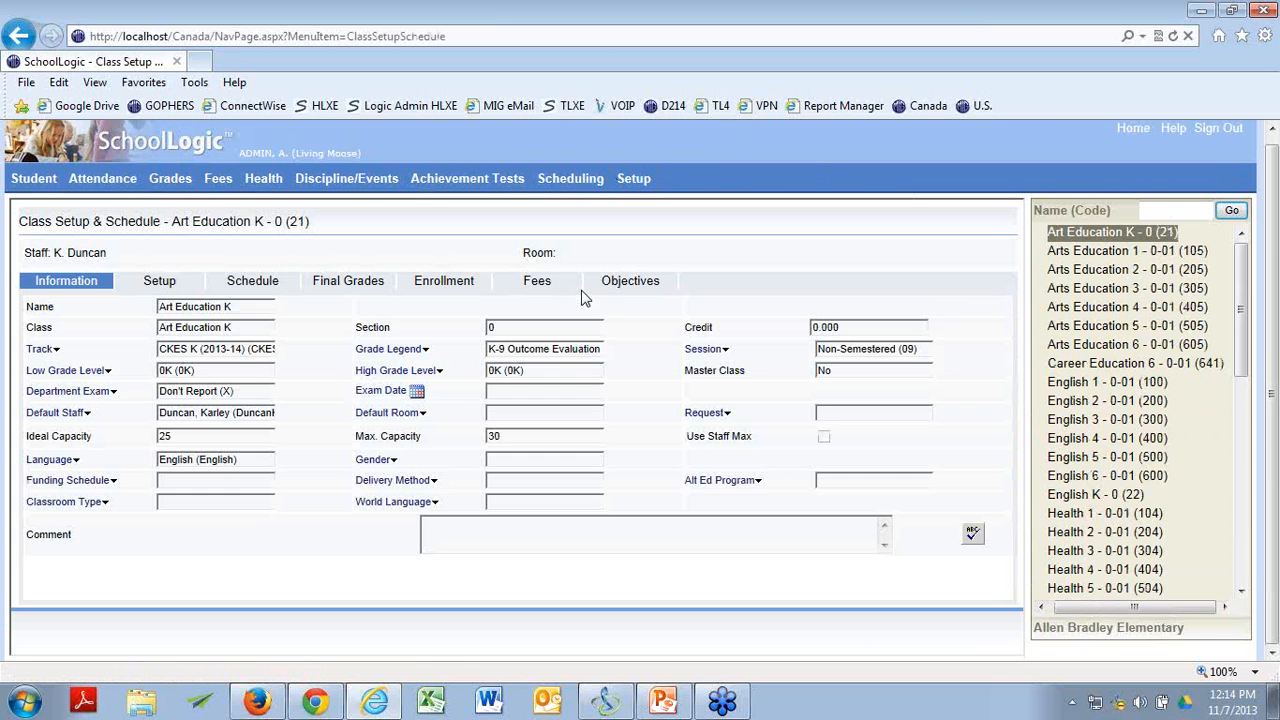
{"action": "left_click", "coordinate": [1155, 289]}
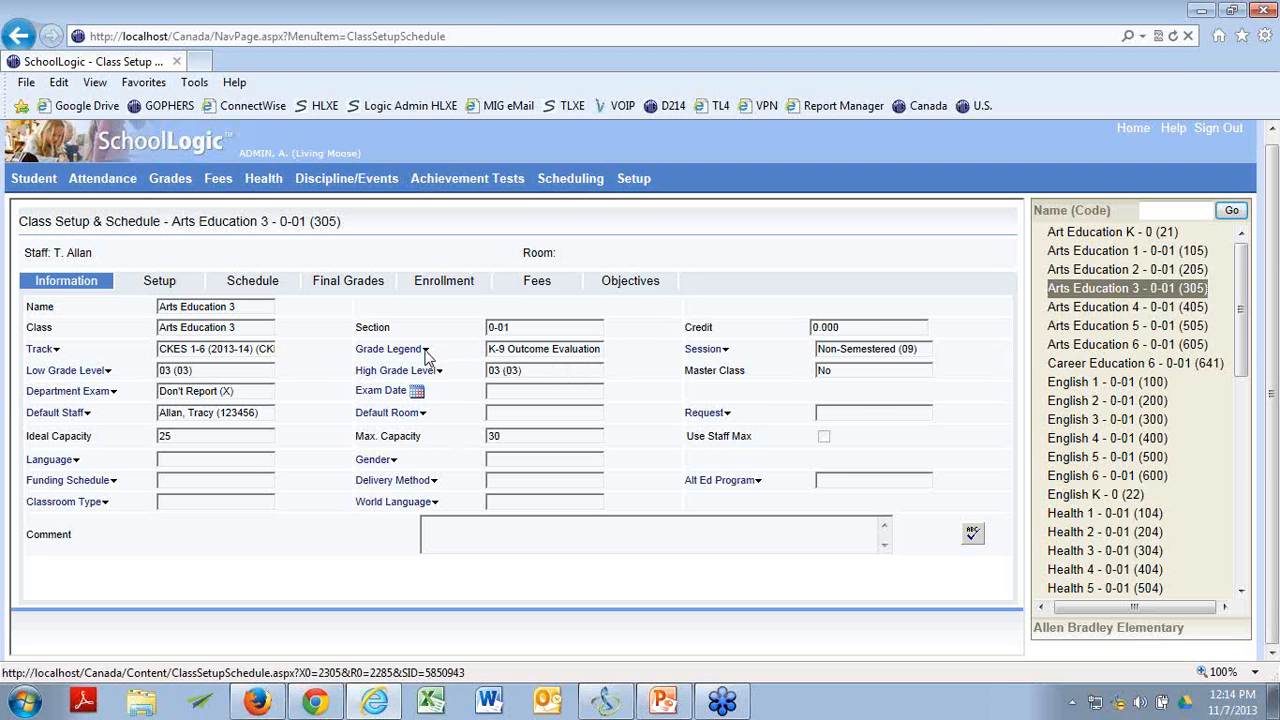
View the class's objectives with their selected report periods and categories.
{"action": "left_click", "coordinate": [617, 284]}
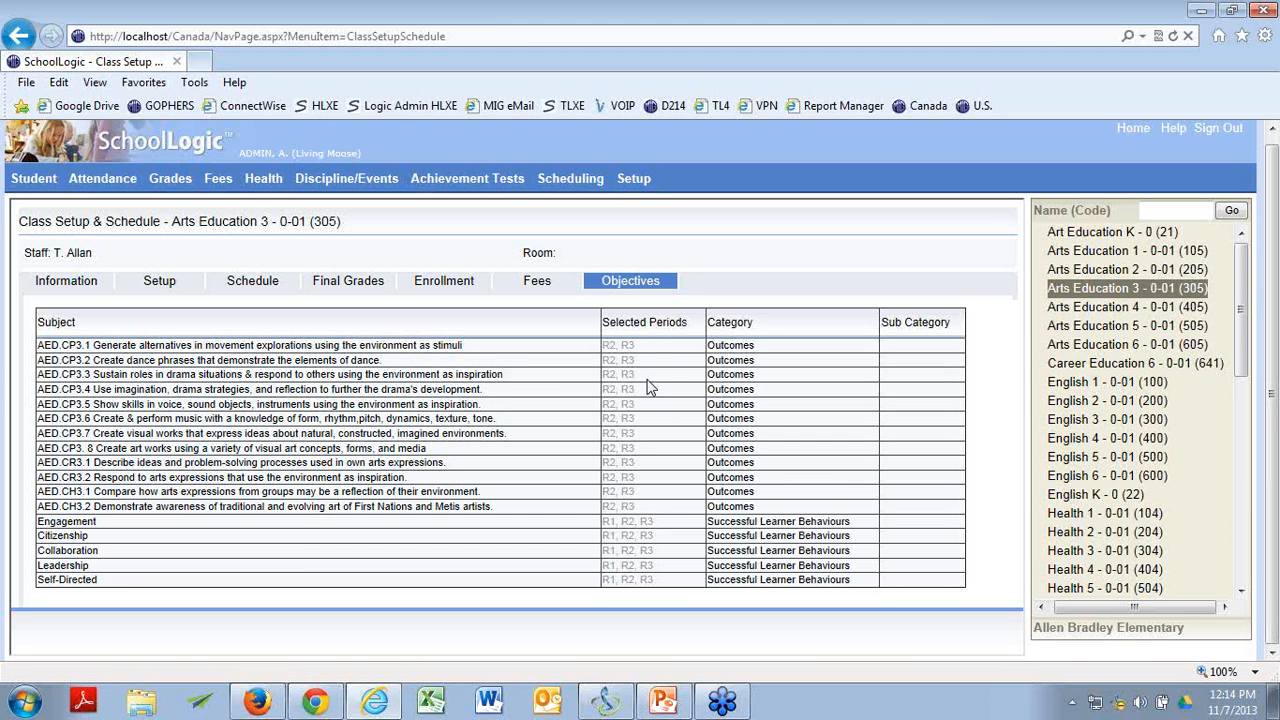
{"action": "key", "text": "alt+Tab"}
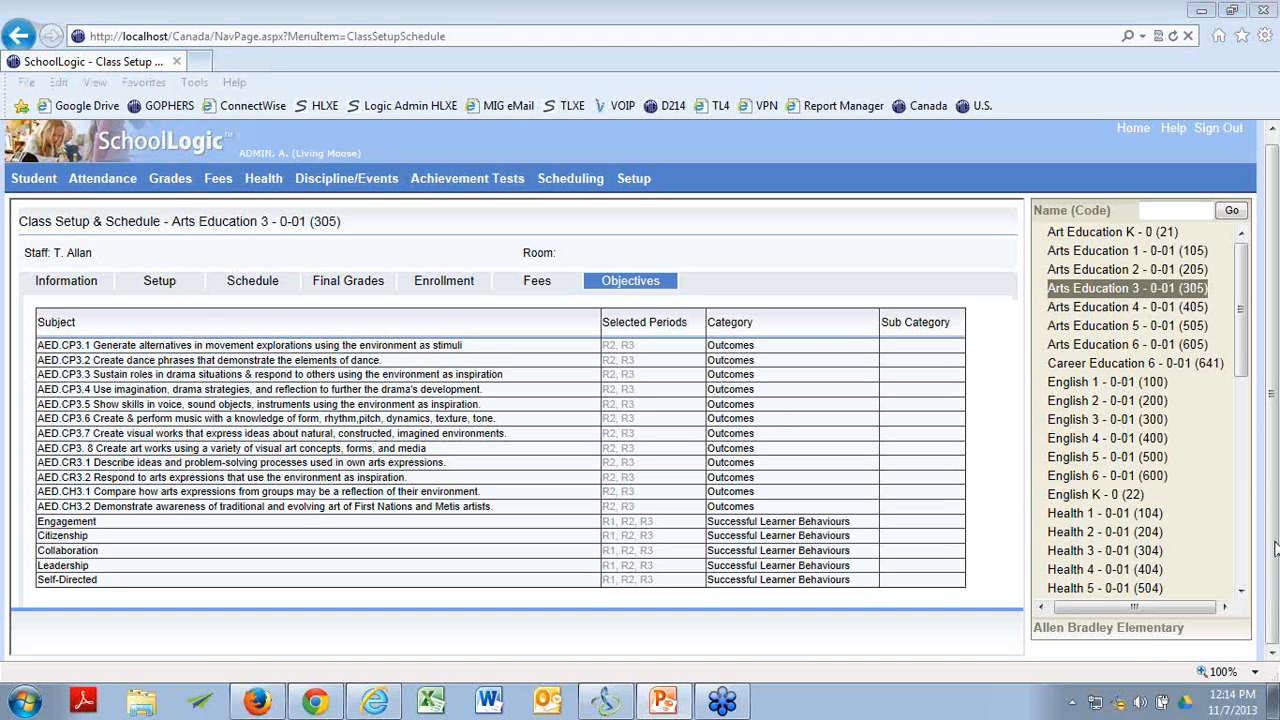
{"action": "mouse_move", "coordinate": [346, 178]}
{"action": "mouse_move", "coordinate": [405, 192]}
Switch to TeacherLogic in Firefox and review the first student's Outcomes and Successful Learner Behaviours in the Arts Education 3 period grades.
{"action": "left_click", "coordinate": [257, 702]}
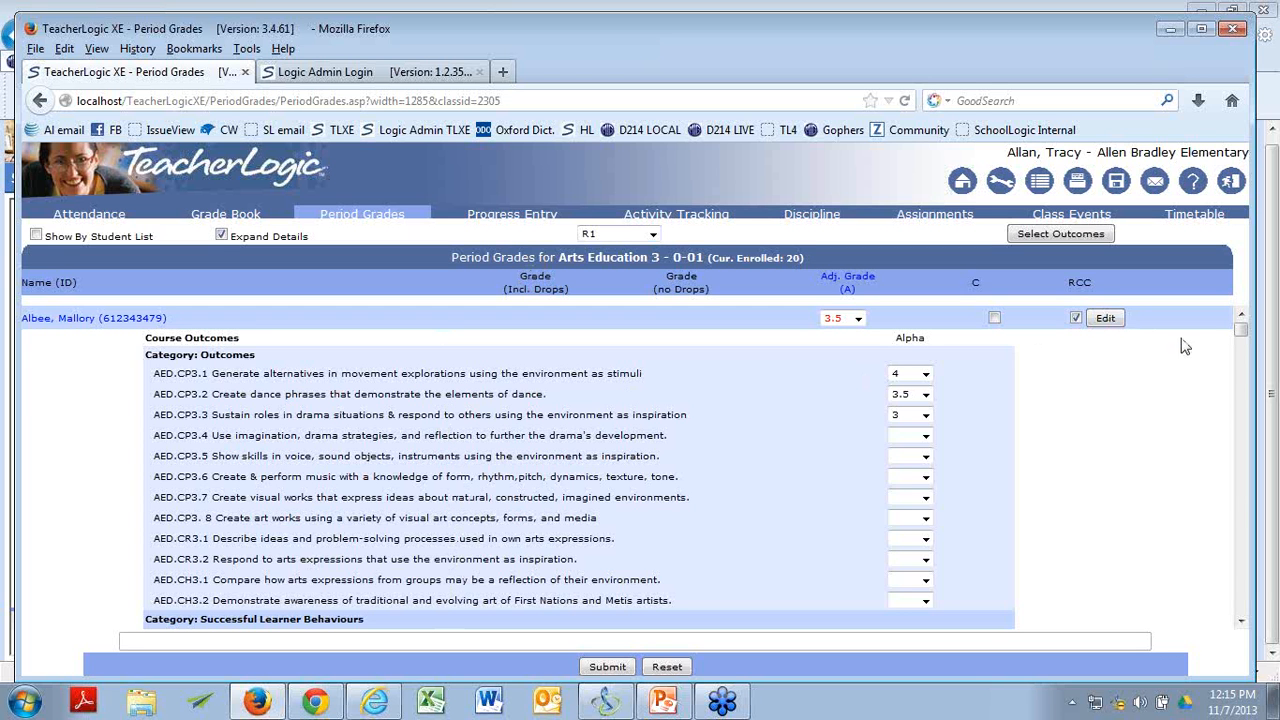
{"action": "scroll", "coordinate": [1240, 625], "scroll_direction": "down", "scroll_amount": 2}
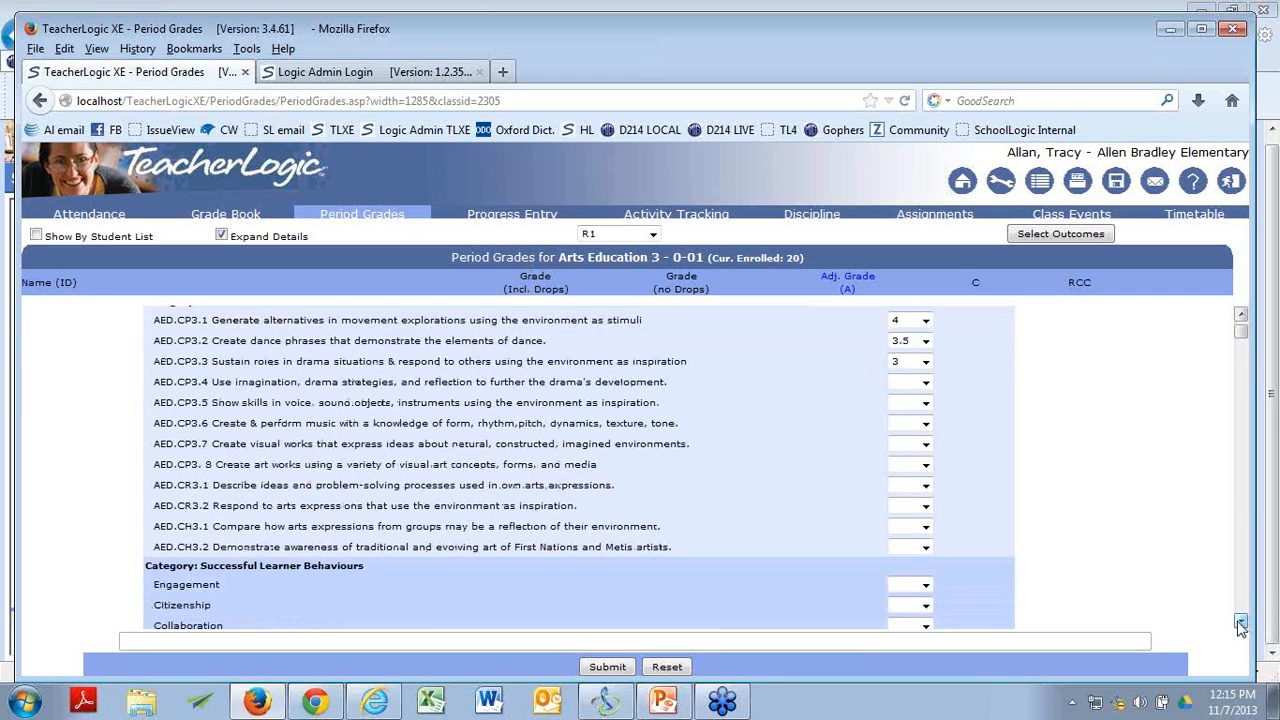
{"action": "left_click", "coordinate": [1241, 318]}
{"action": "left_click", "coordinate": [1241, 318]}
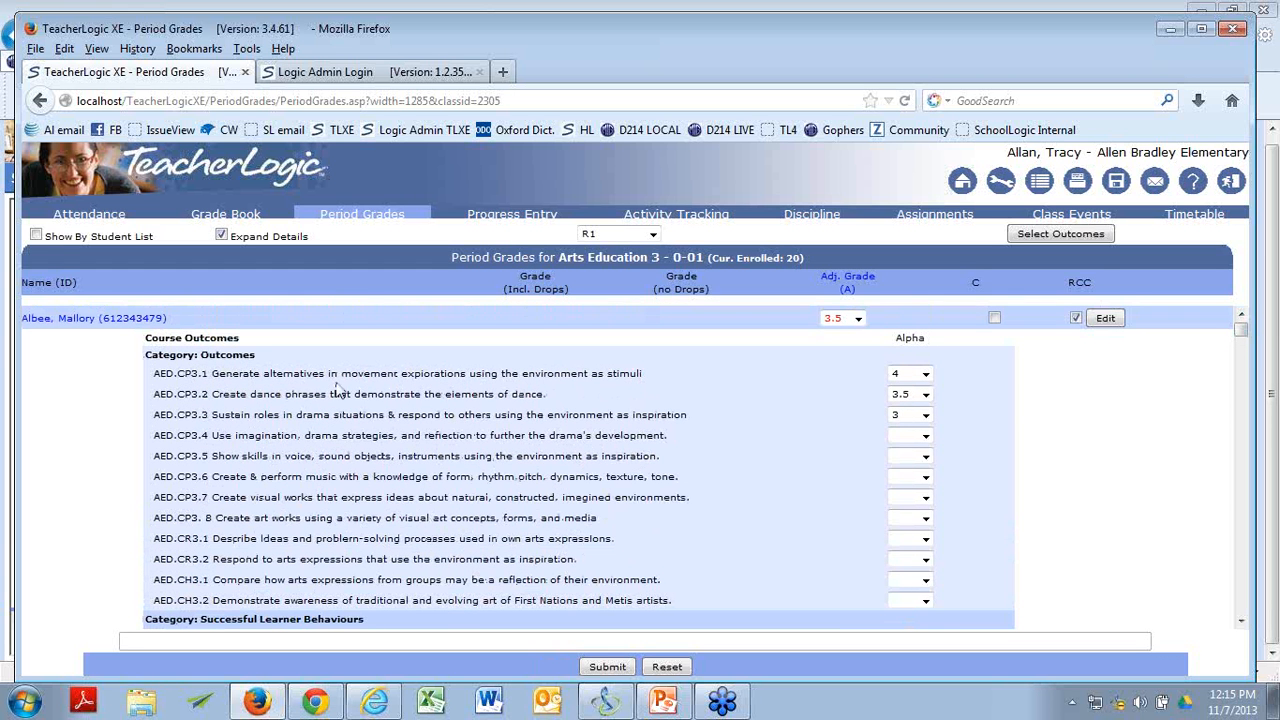
{"action": "left_click", "coordinate": [1240, 622]}
{"action": "left_click", "coordinate": [1240, 622]}
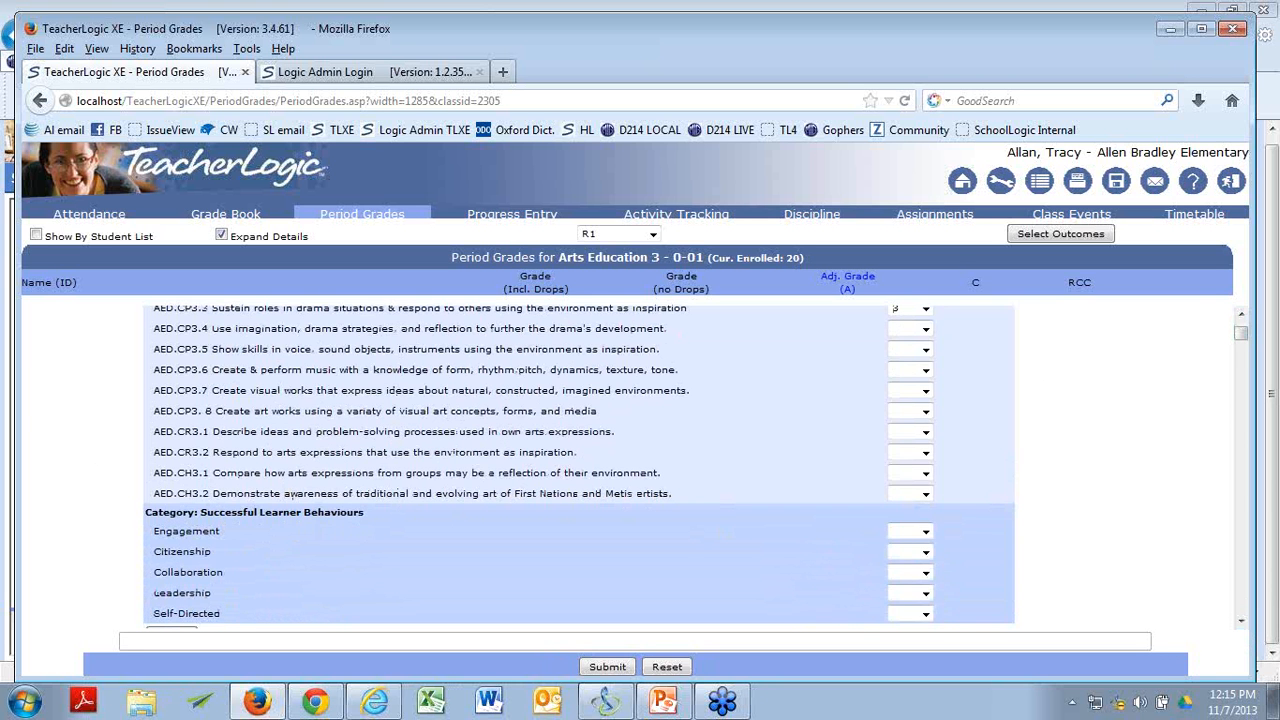
{"action": "left_click", "coordinate": [1241, 314]}
{"action": "left_click", "coordinate": [1241, 314]}
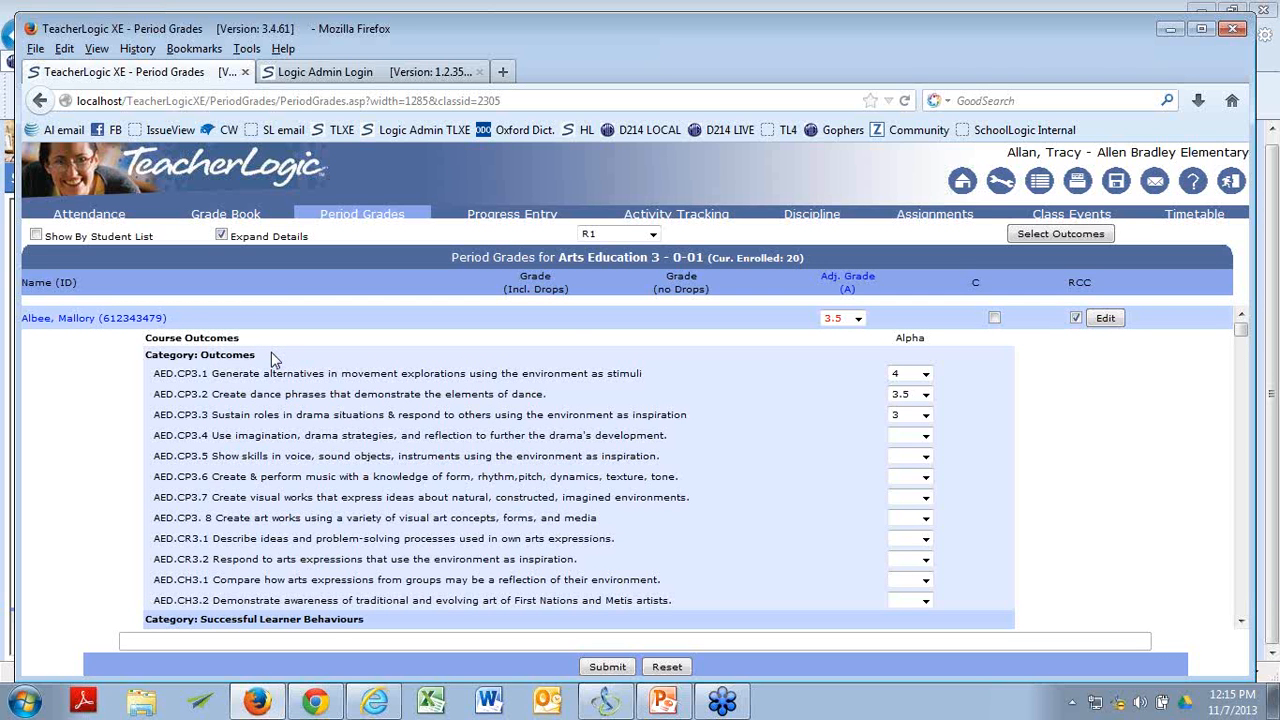
Look at the adjusted grade options for the first student and the grade entry area of the following student.
{"action": "left_click", "coordinate": [858, 319]}
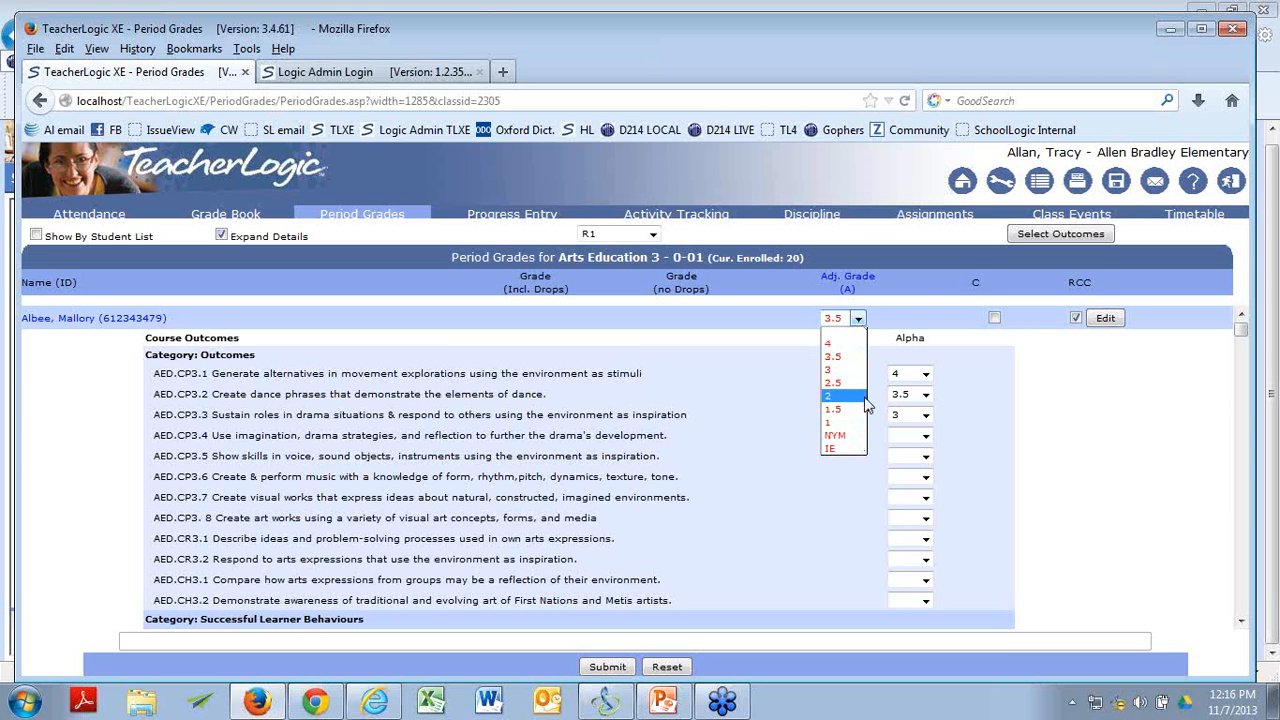
{"action": "left_click", "coordinate": [882, 310]}
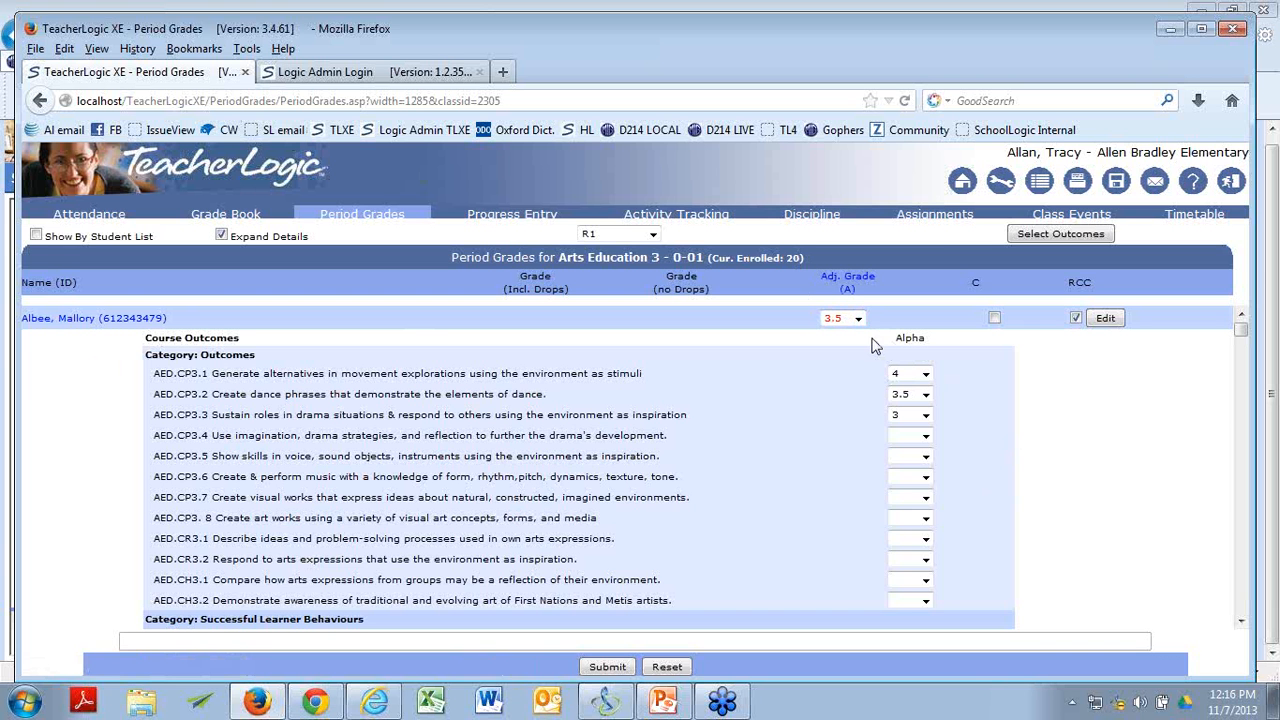
{"action": "scroll", "coordinate": [1248, 632], "scroll_direction": "down", "scroll_amount": 5}
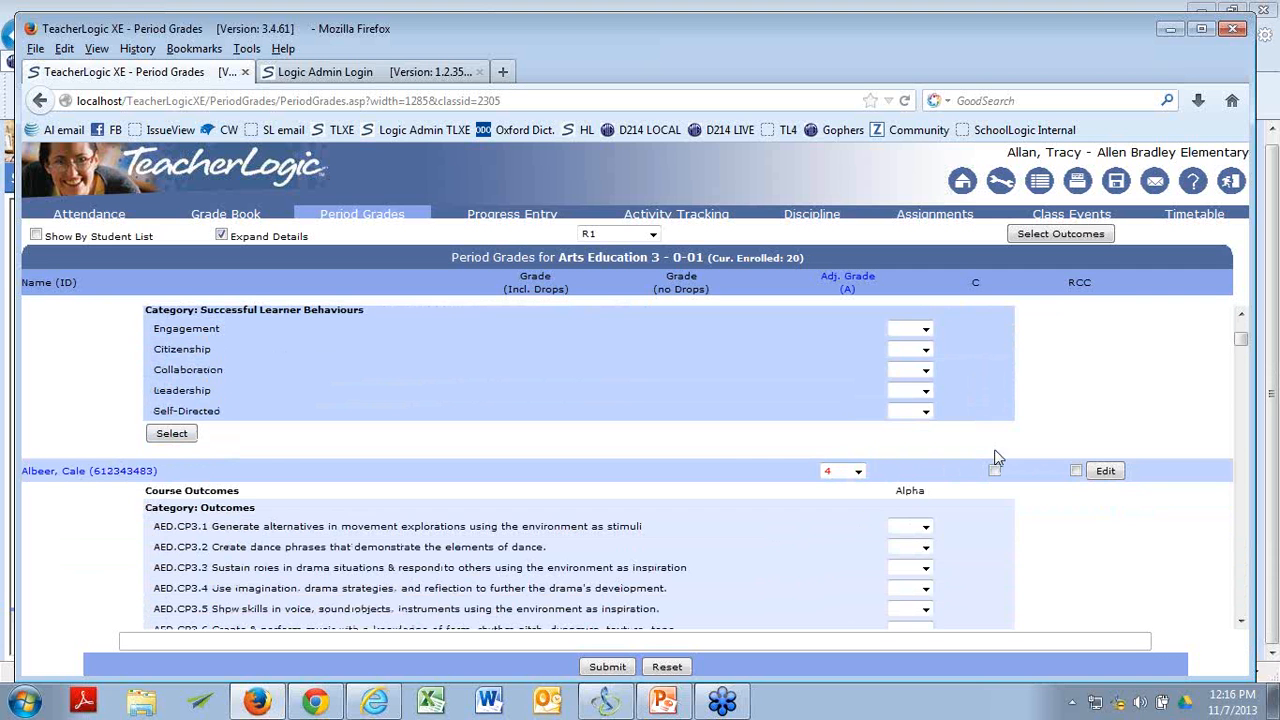
{"action": "left_click", "coordinate": [1240, 316]}
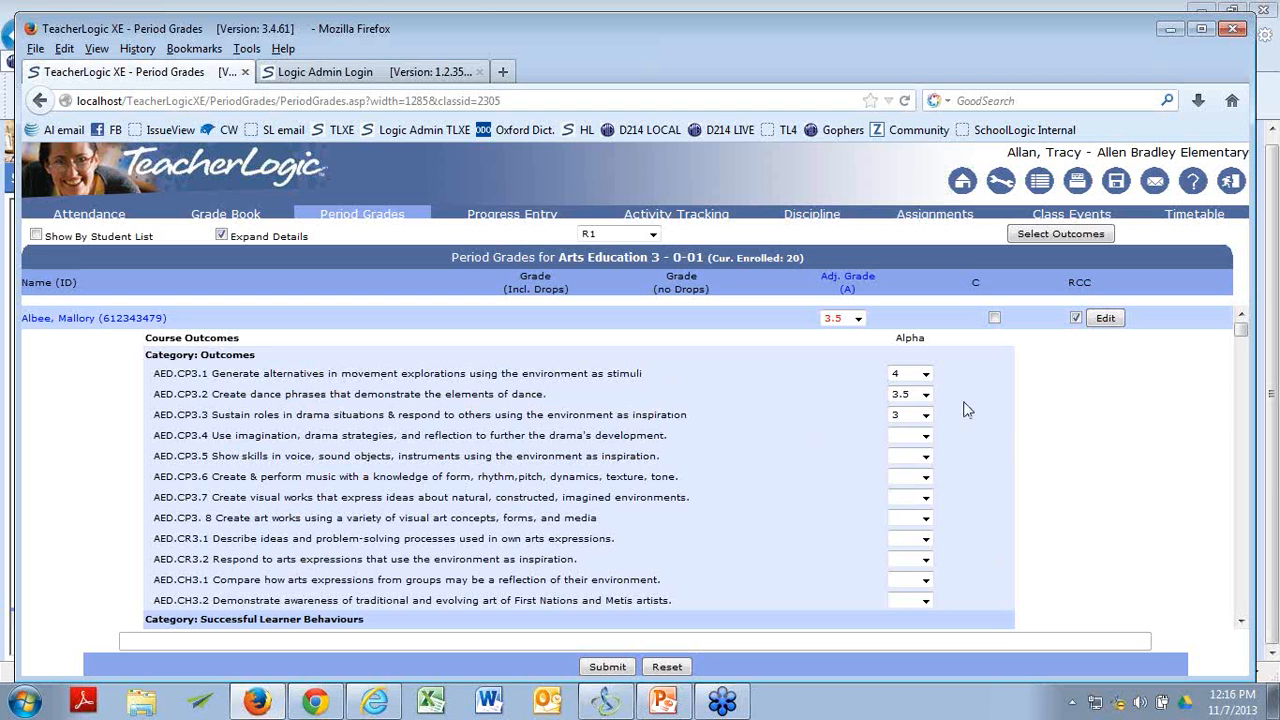
Check the grade choices for the first student's outcome AED.CP3.1, keeping 4 as the selected grade.
{"action": "left_click", "coordinate": [926, 375]}
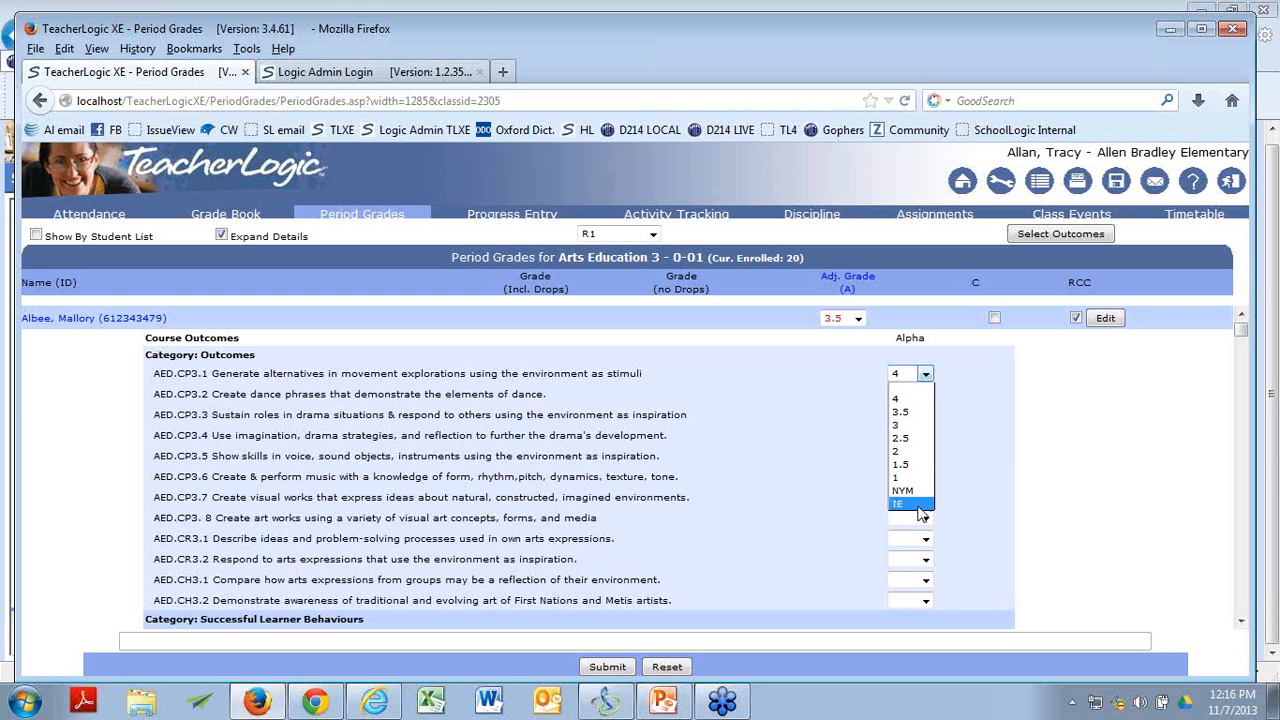
{"action": "left_click", "coordinate": [910, 391]}
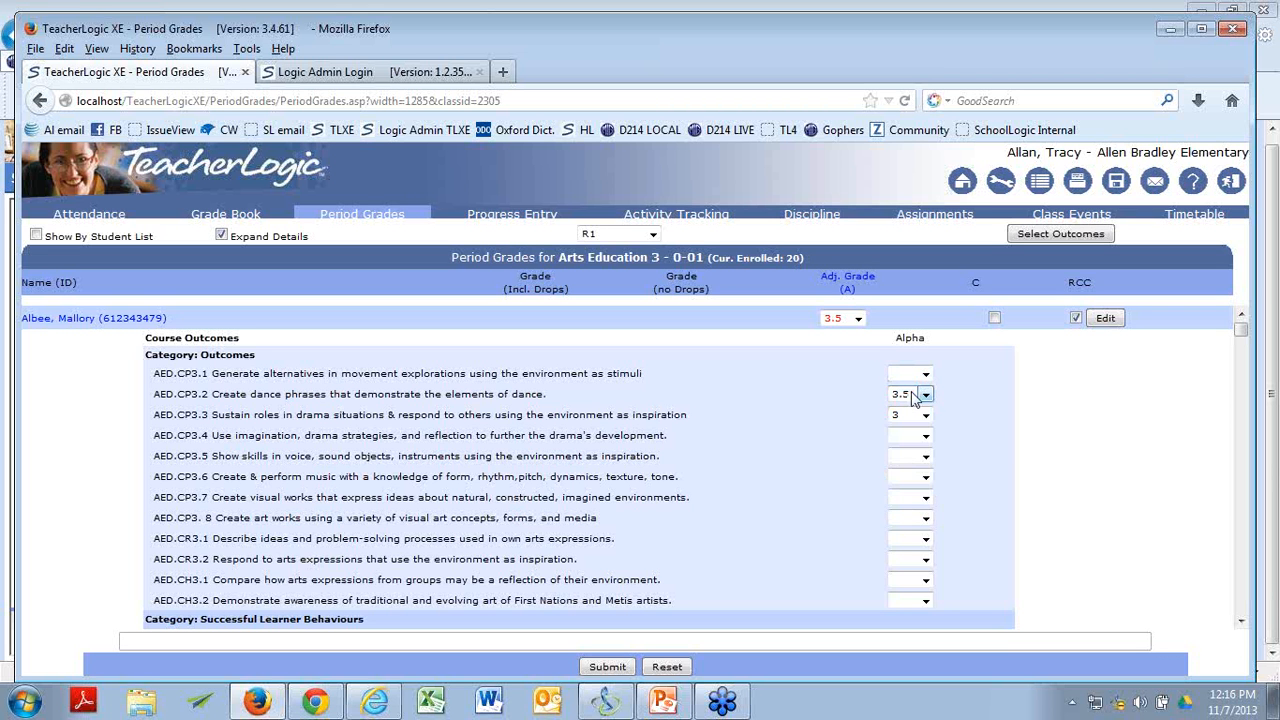
{"action": "left_click", "coordinate": [926, 373]}
{"action": "left_click", "coordinate": [922, 397]}
{"action": "left_click", "coordinate": [924, 376]}
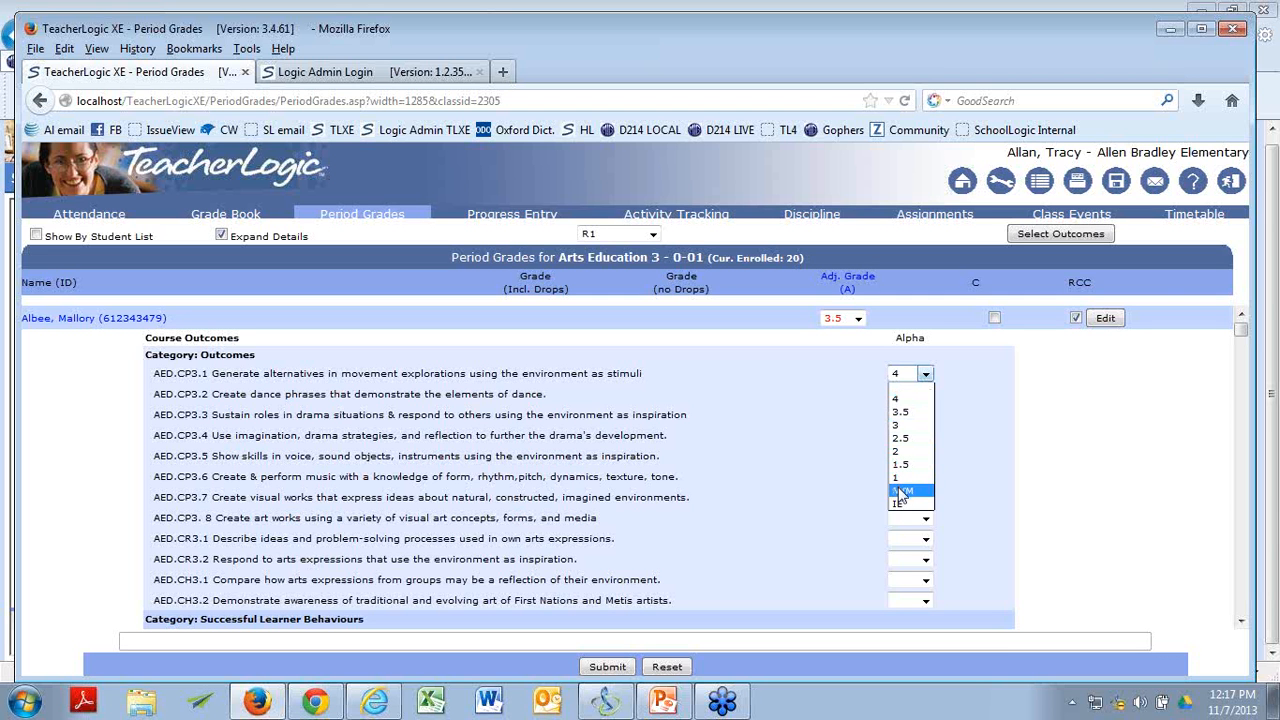
{"action": "left_click", "coordinate": [912, 400]}
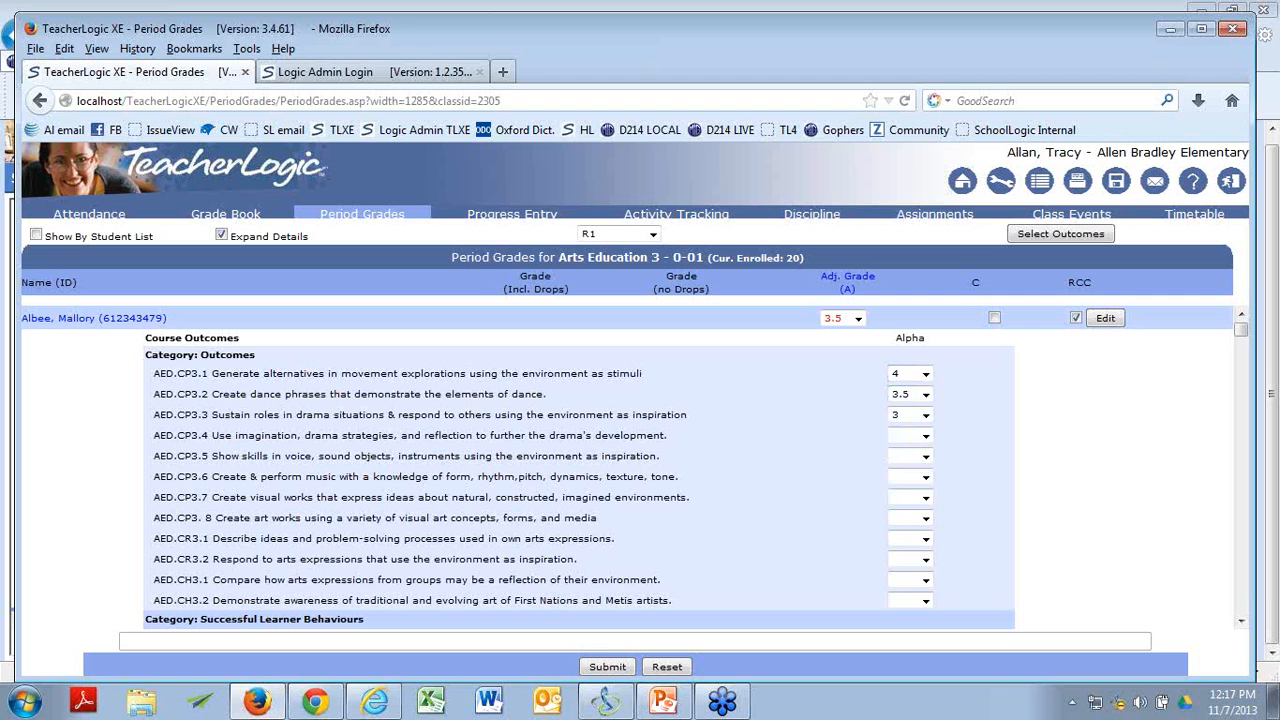
Return to SchoolLogic and open the Report Card Elementary grades report.
{"action": "key", "text": "alt+Tab"}
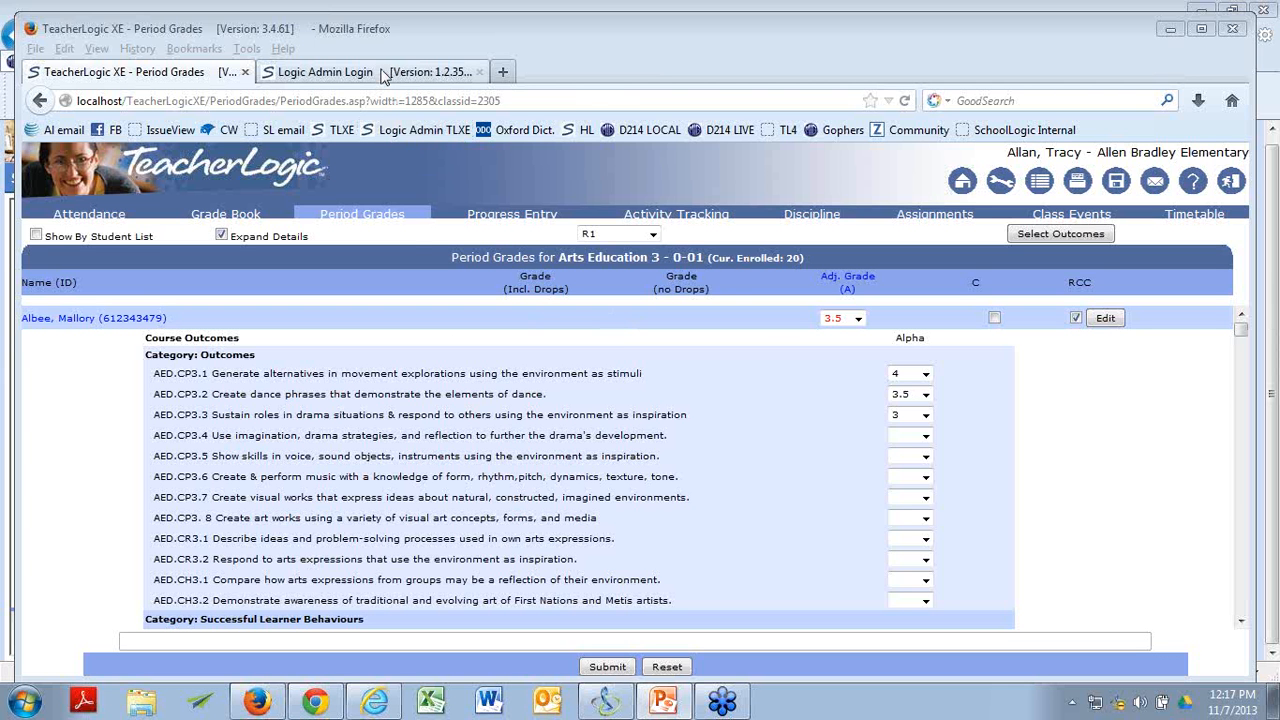
{"action": "left_click", "coordinate": [1170, 28]}
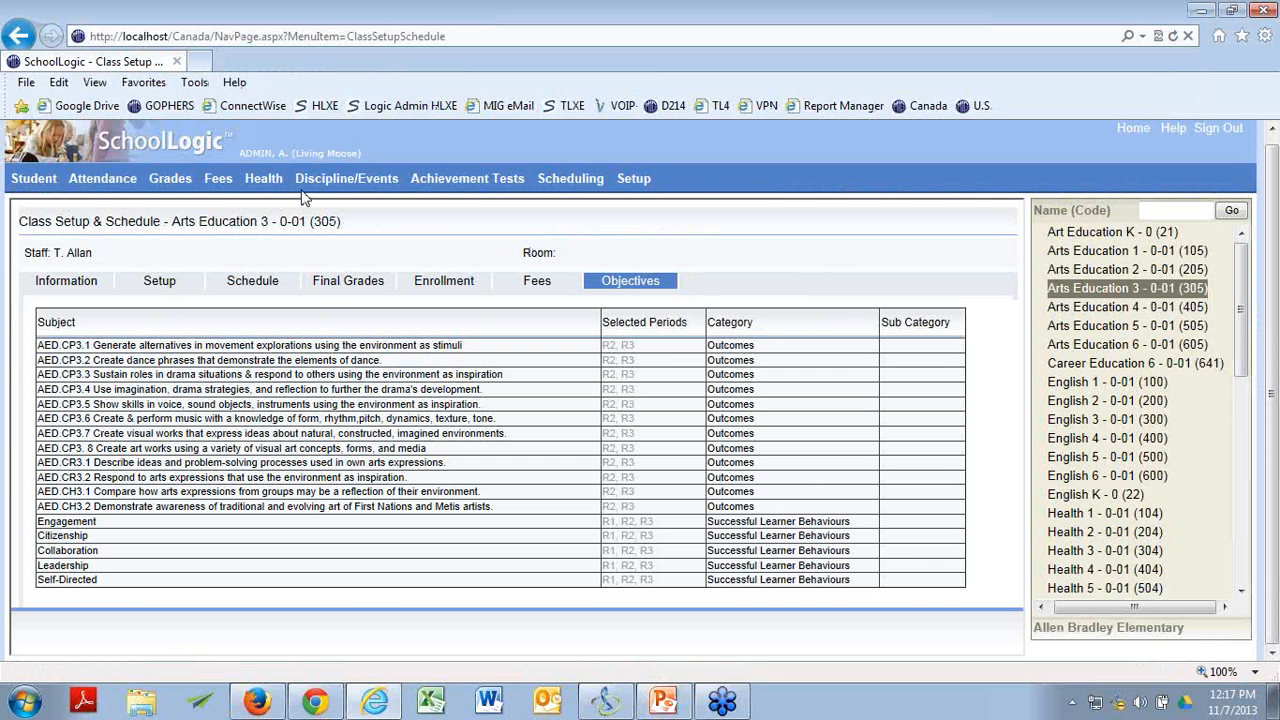
{"action": "mouse_move", "coordinate": [170, 178]}
{"action": "mouse_move", "coordinate": [300, 466]}
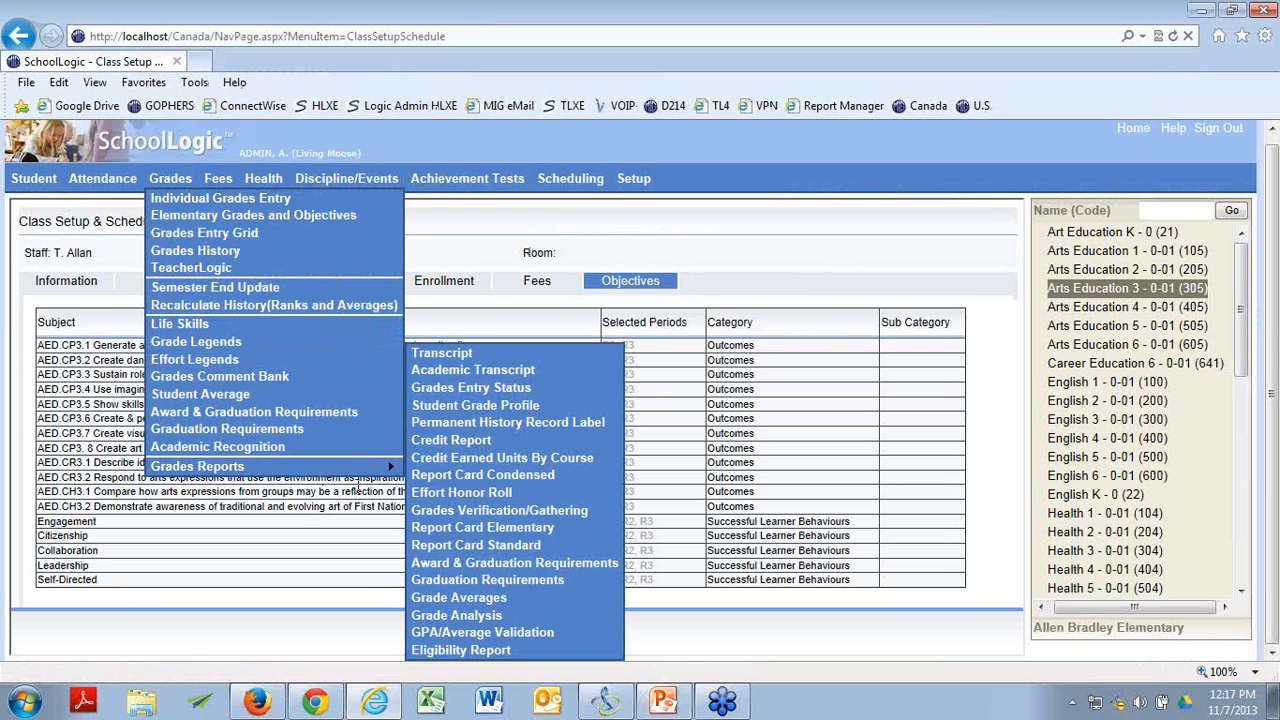
{"action": "left_click", "coordinate": [459, 530]}
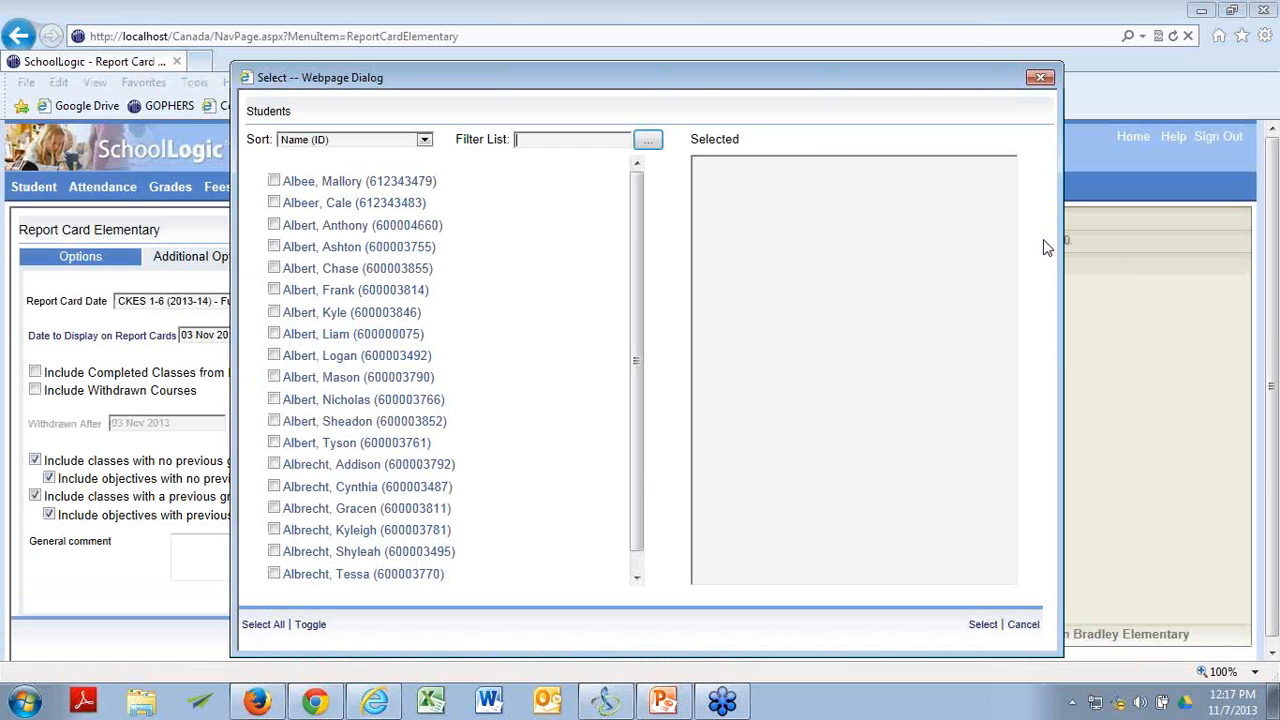
Select the first two students in the list and generate their elementary report cards.
{"action": "left_click", "coordinate": [274, 180]}
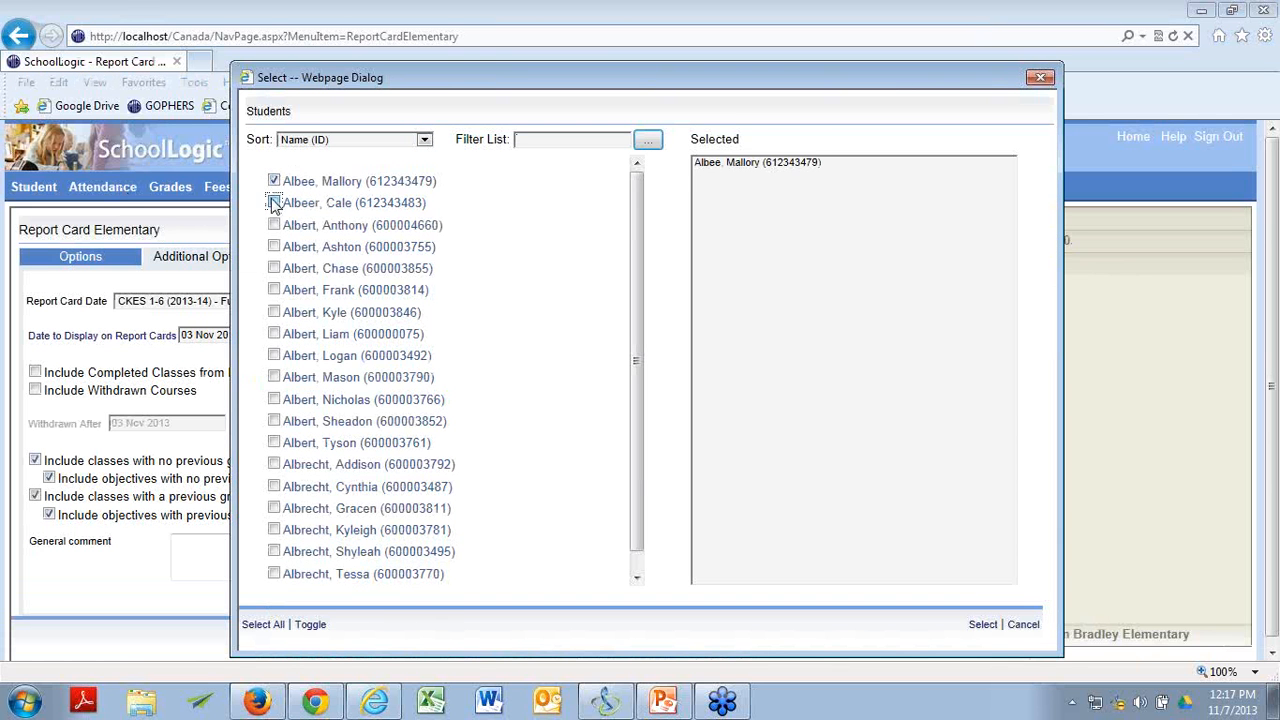
{"action": "left_click", "coordinate": [274, 202]}
{"action": "left_click", "coordinate": [983, 625]}
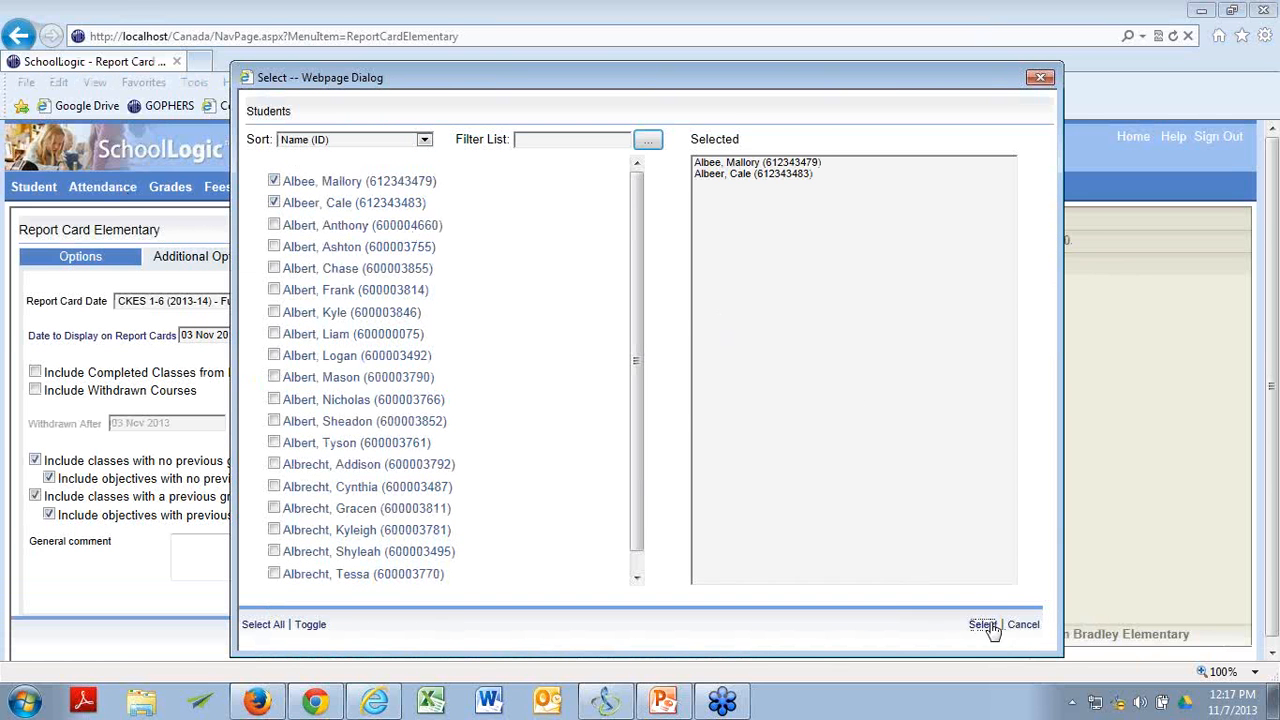
{"action": "left_click", "coordinate": [988, 630]}
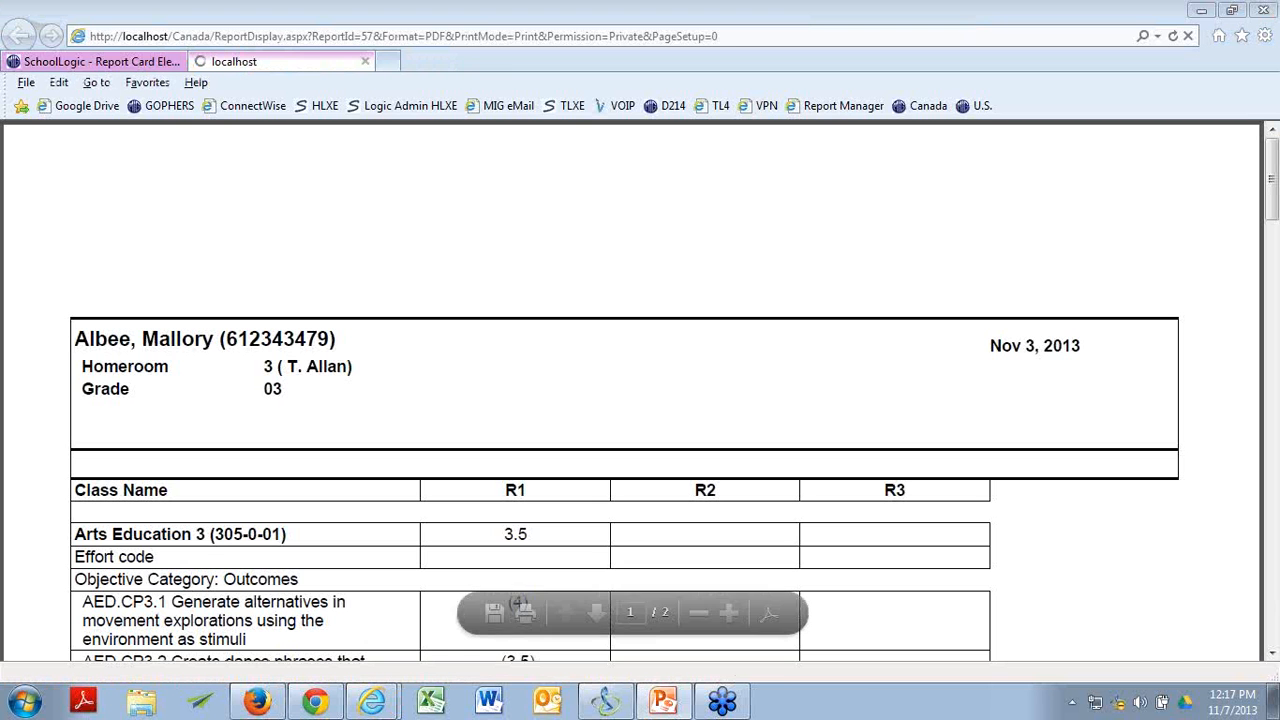
Compare the Arts Education 3 grades and outcome grades on the two students' elementary report cards.
{"action": "scroll", "coordinate": [802, 234], "scroll_direction": "down", "scroll_amount": 2}
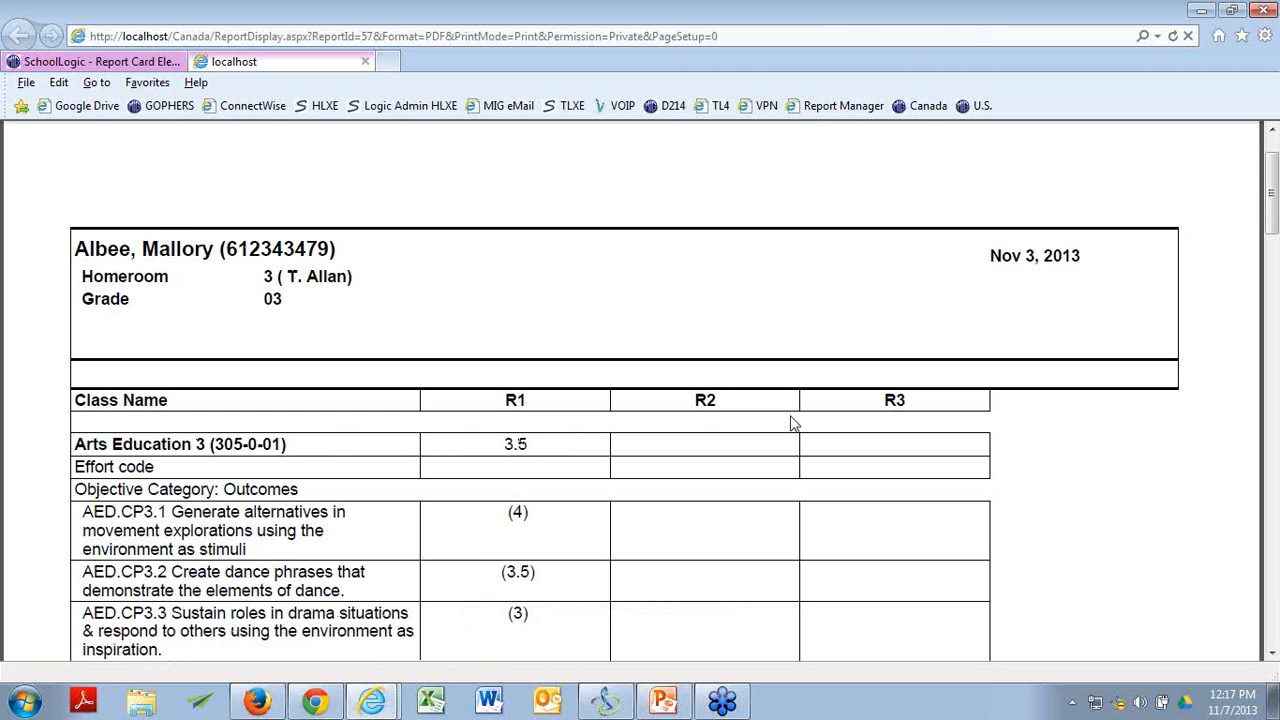
{"action": "left_click_drag", "start_coordinate": [1270, 190], "coordinate": [1272, 463]}
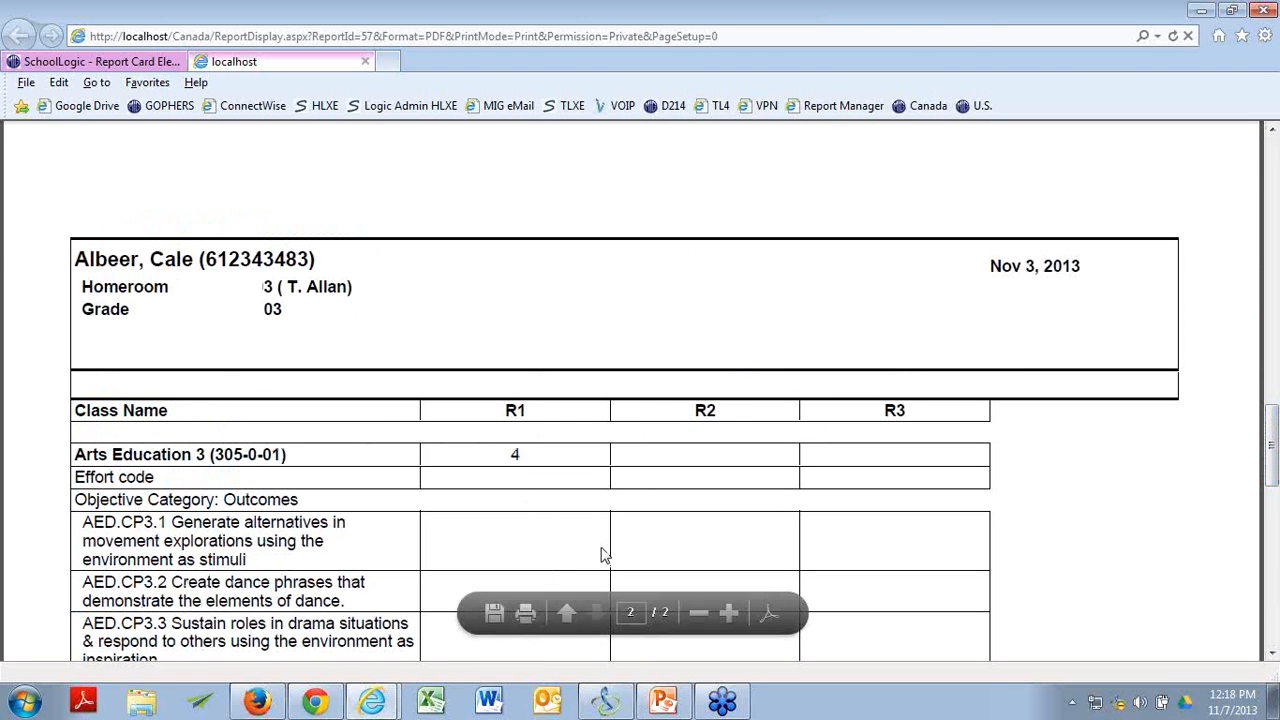
{"action": "scroll", "coordinate": [977, 420], "scroll_direction": "up", "scroll_amount": 3}
{"action": "scroll", "coordinate": [975, 420], "scroll_direction": "up", "scroll_amount": 10}
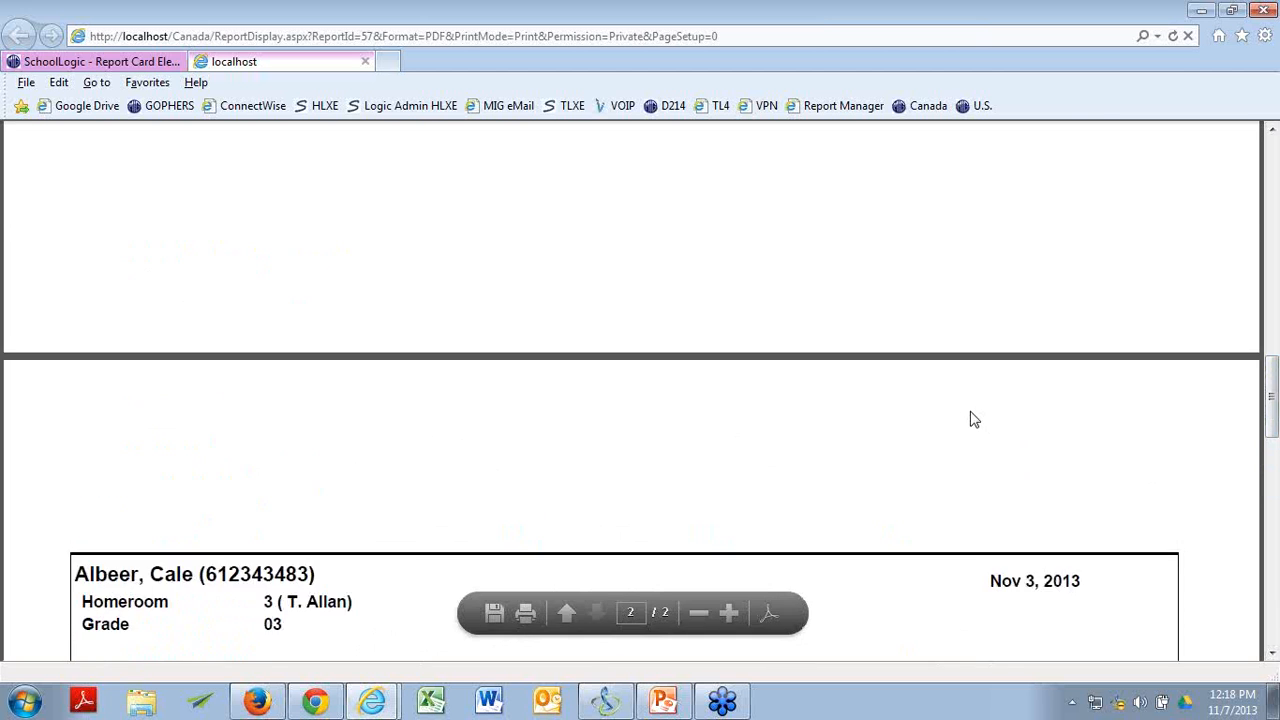
{"action": "scroll", "coordinate": [960, 403], "scroll_direction": "up", "scroll_amount": 10}
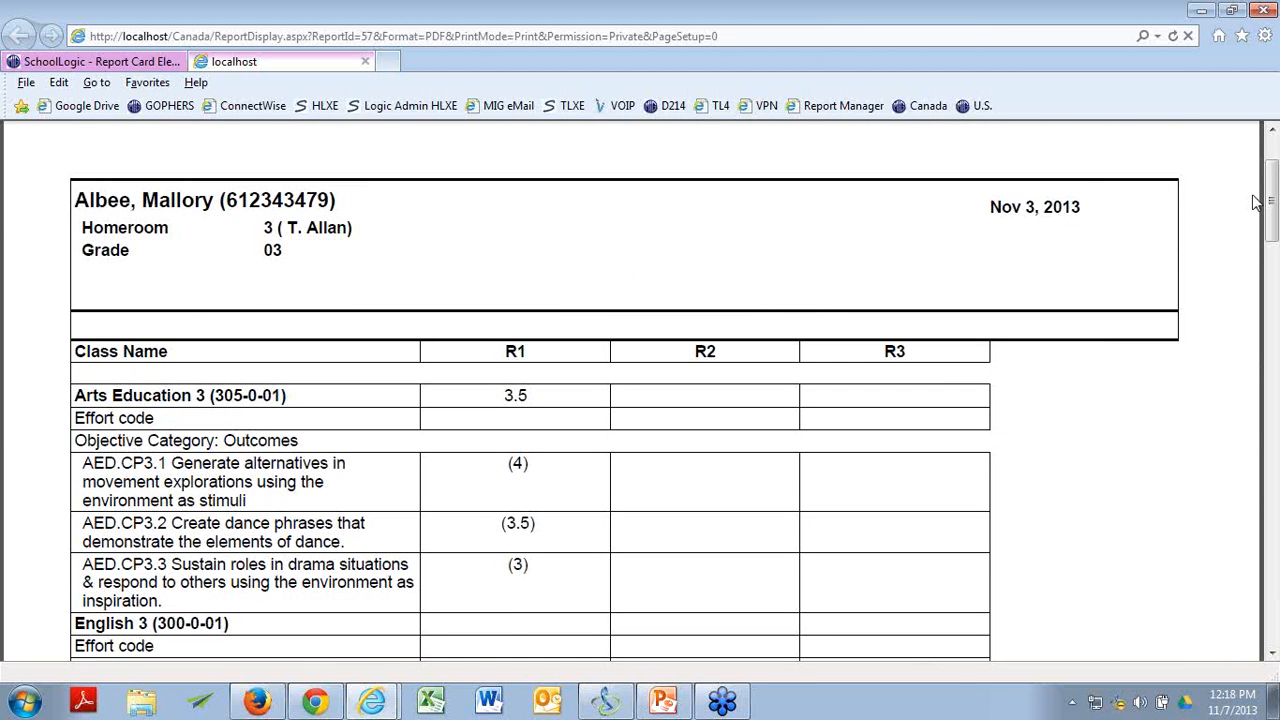
Compare the first student's outcome grades with the K-9 Outcome Evaluation Key in the report card's grade legend.
{"action": "mouse_move", "coordinate": [1273, 200]}
{"action": "left_mouse_down"}
{"action": "mouse_move", "coordinate": [1273, 177]}
{"action": "mouse_move", "coordinate": [1274, 204]}
{"action": "left_mouse_up"}
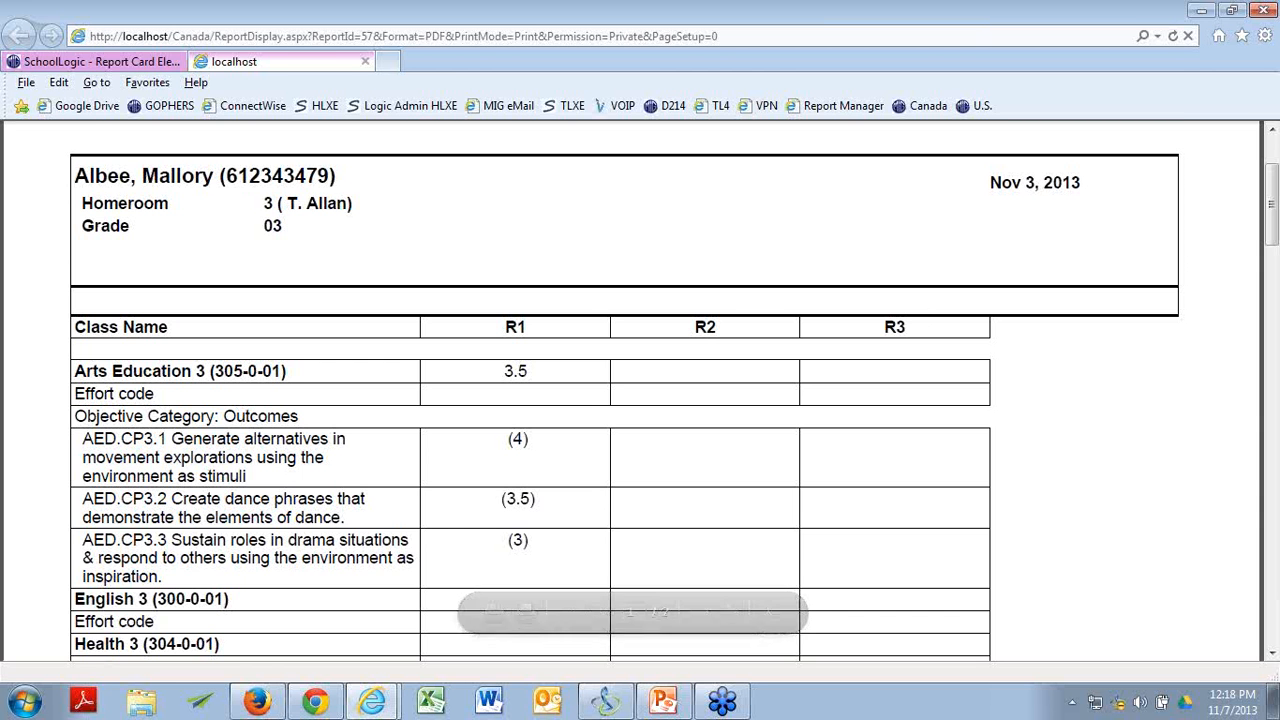
{"action": "left_click_drag", "start_coordinate": [1272, 195], "coordinate": [1272, 264]}
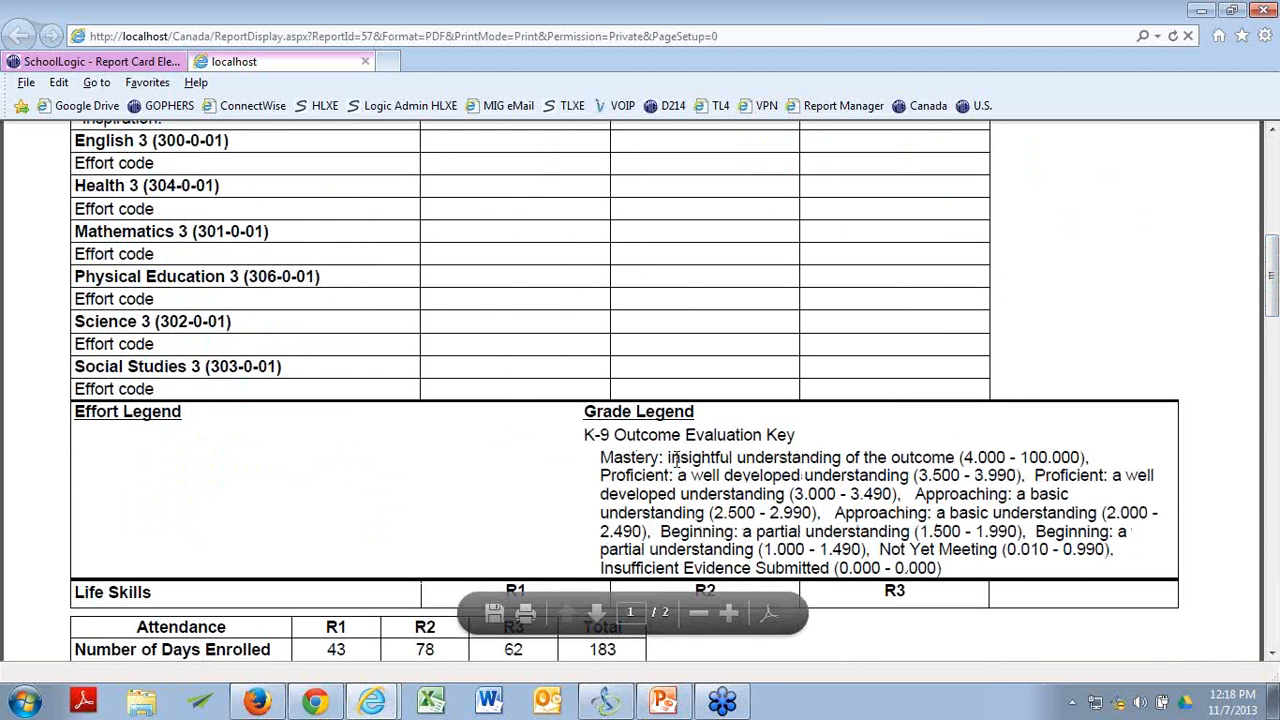
{"action": "scroll", "coordinate": [676, 462], "scroll_direction": "up", "scroll_amount": 5}
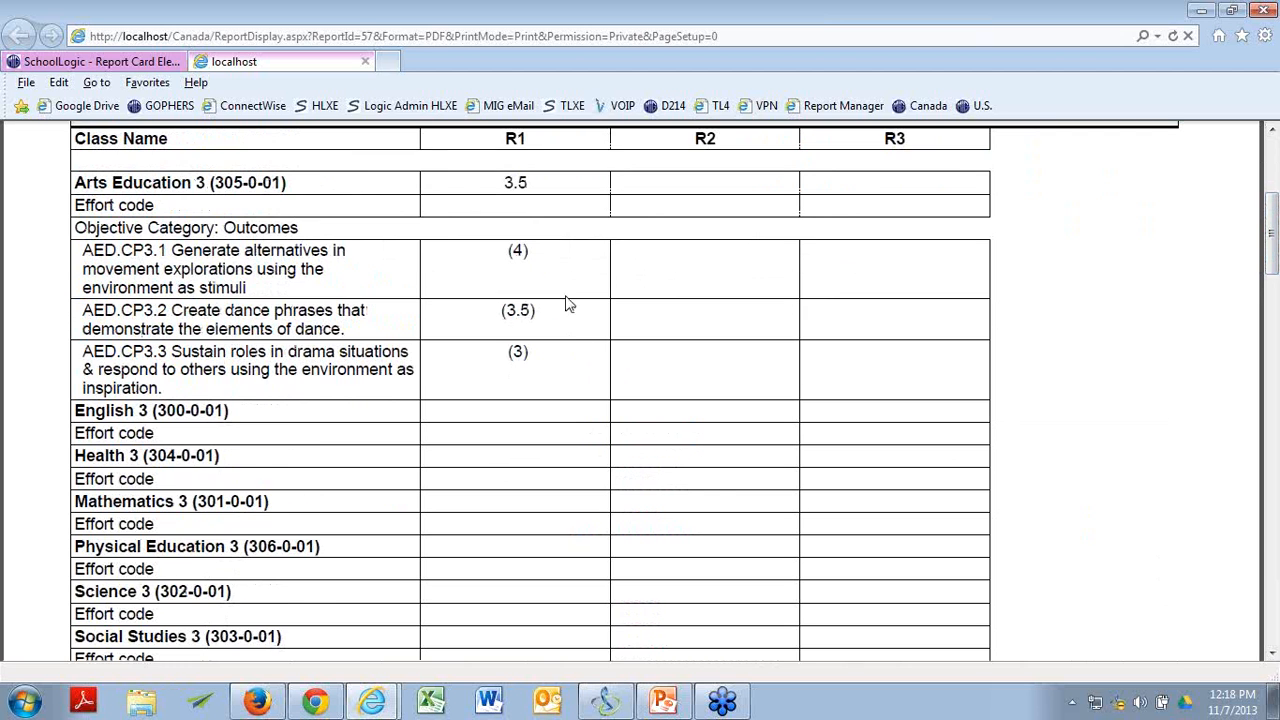
{"action": "scroll", "coordinate": [835, 378], "scroll_direction": "down", "scroll_amount": 5}
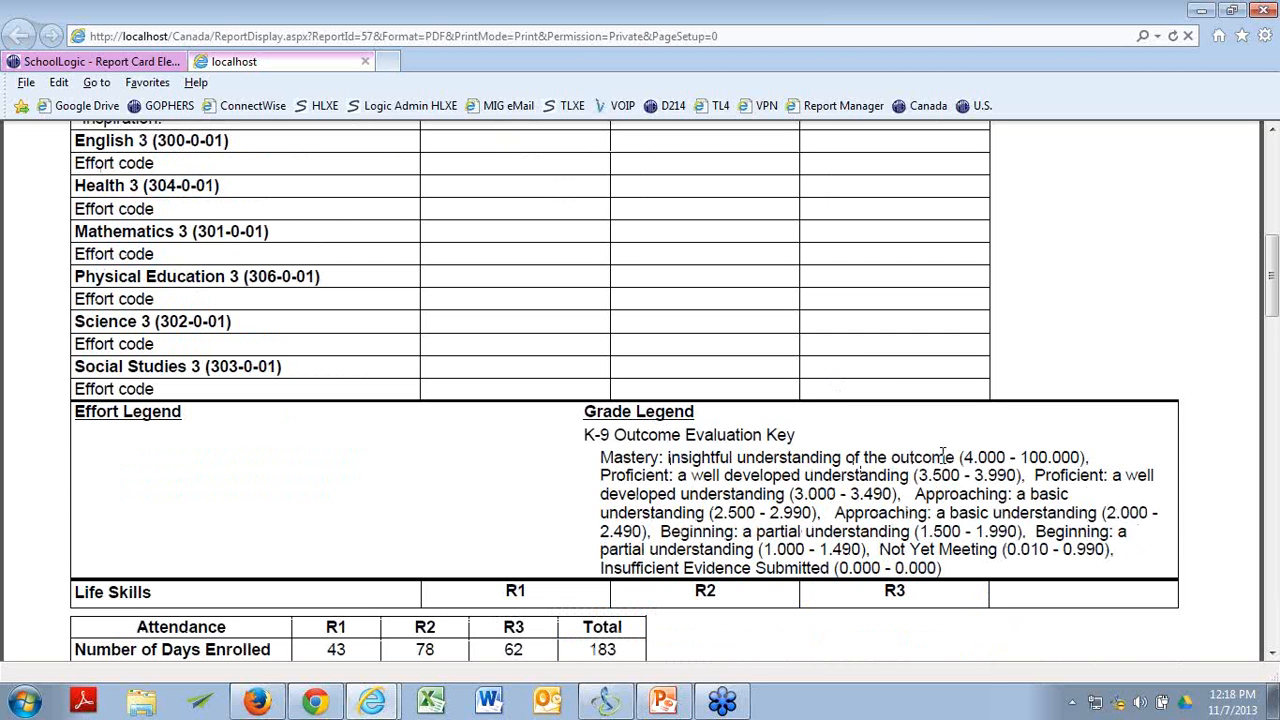
{"action": "scroll", "coordinate": [945, 462], "scroll_direction": "up", "scroll_amount": 5}
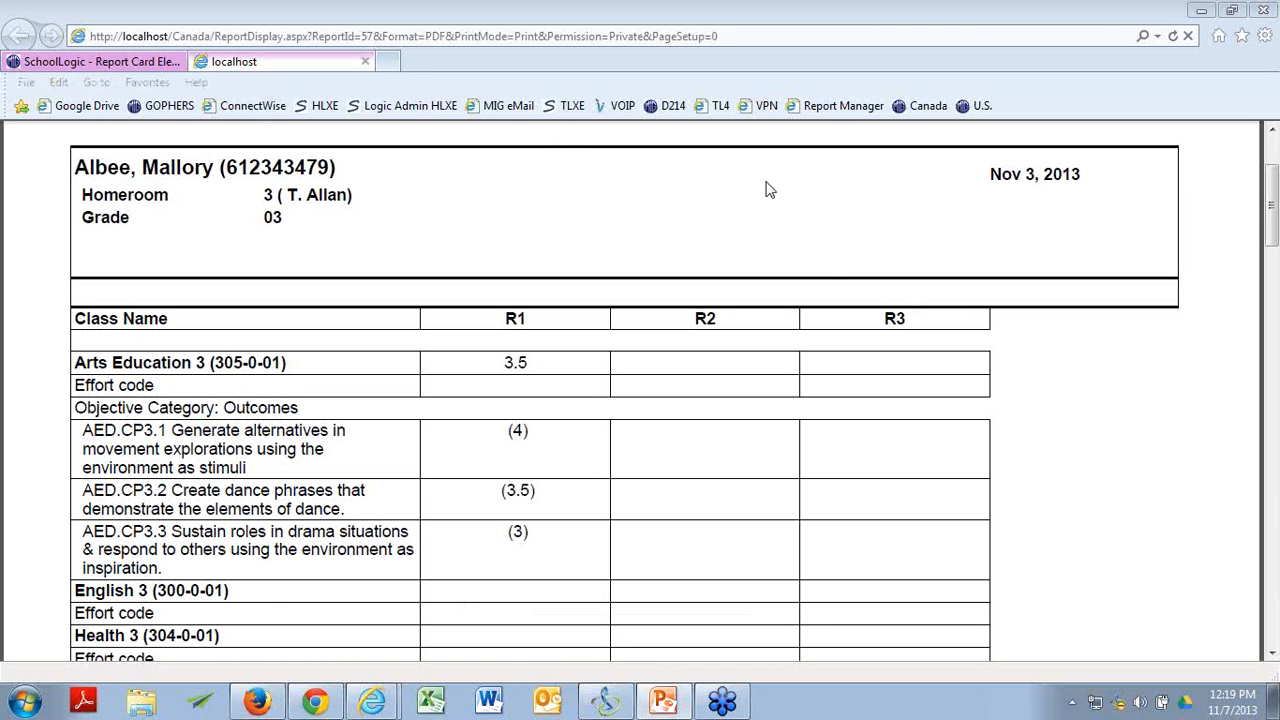
Close the report card, sign out of the Canada site and open the U.S. site's login page.
{"action": "left_click", "coordinate": [365, 61]}
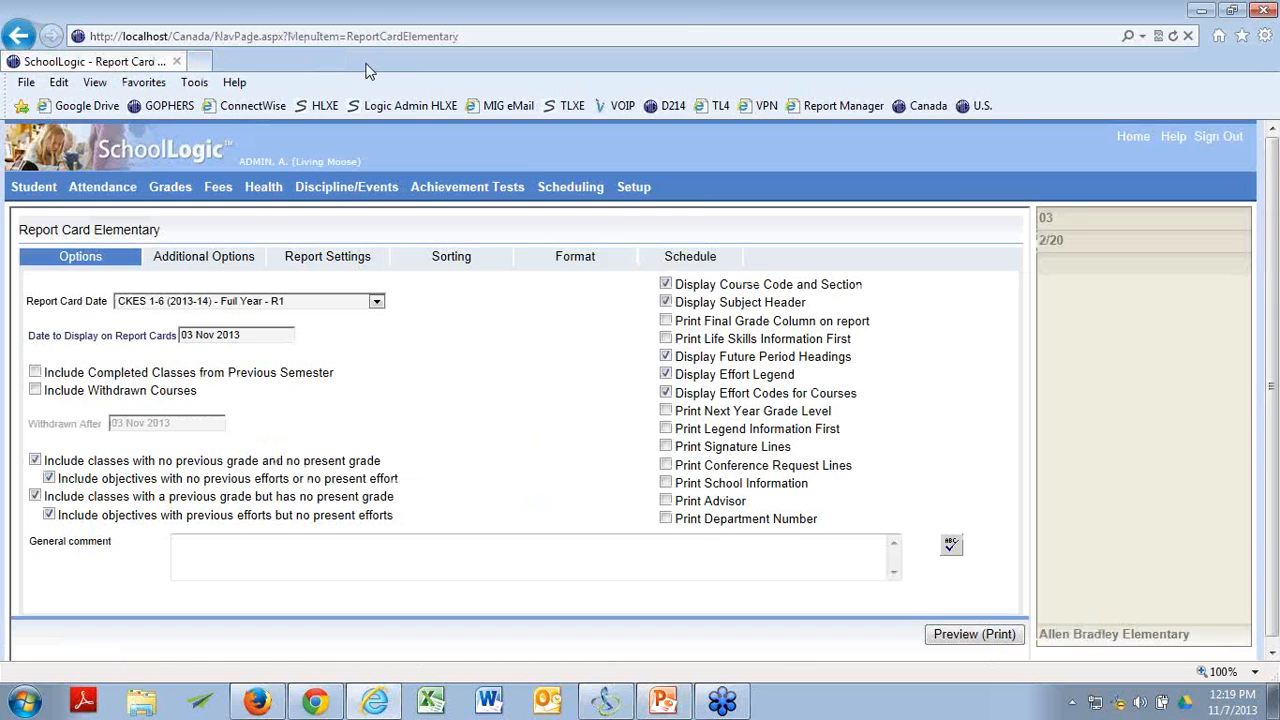
{"action": "left_click", "coordinate": [1216, 136]}
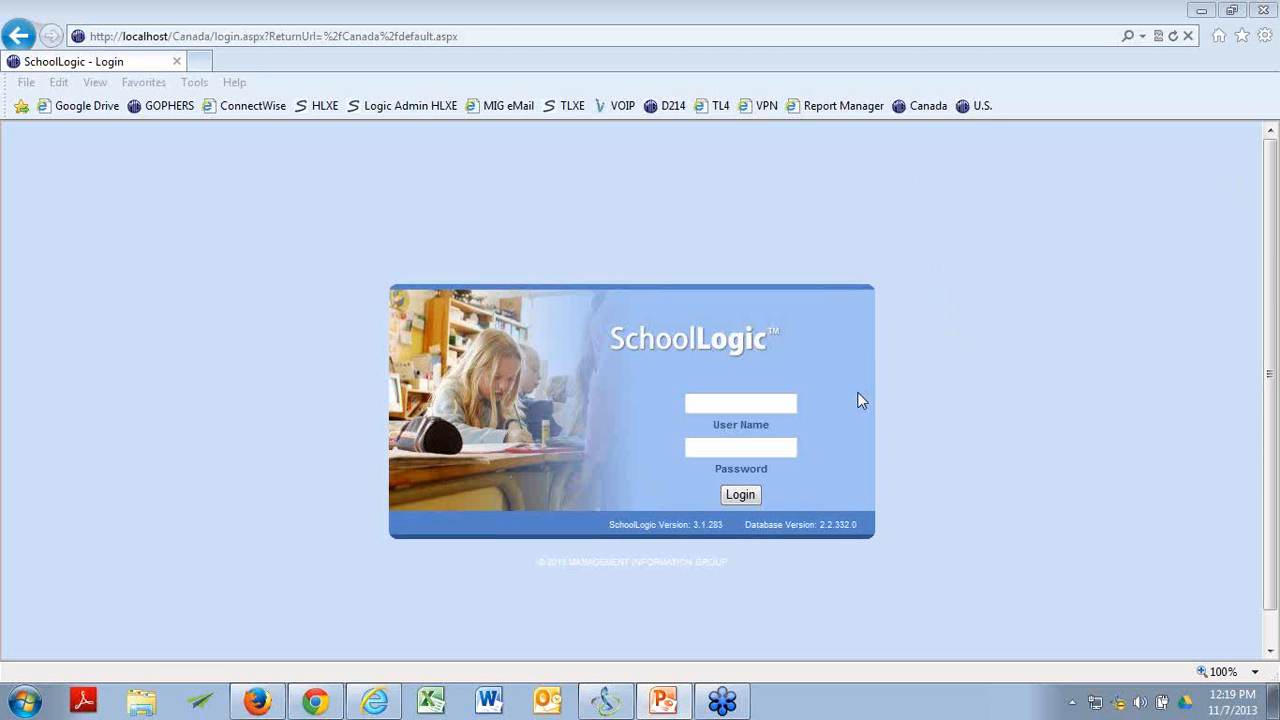
{"action": "left_click", "coordinate": [971, 109]}
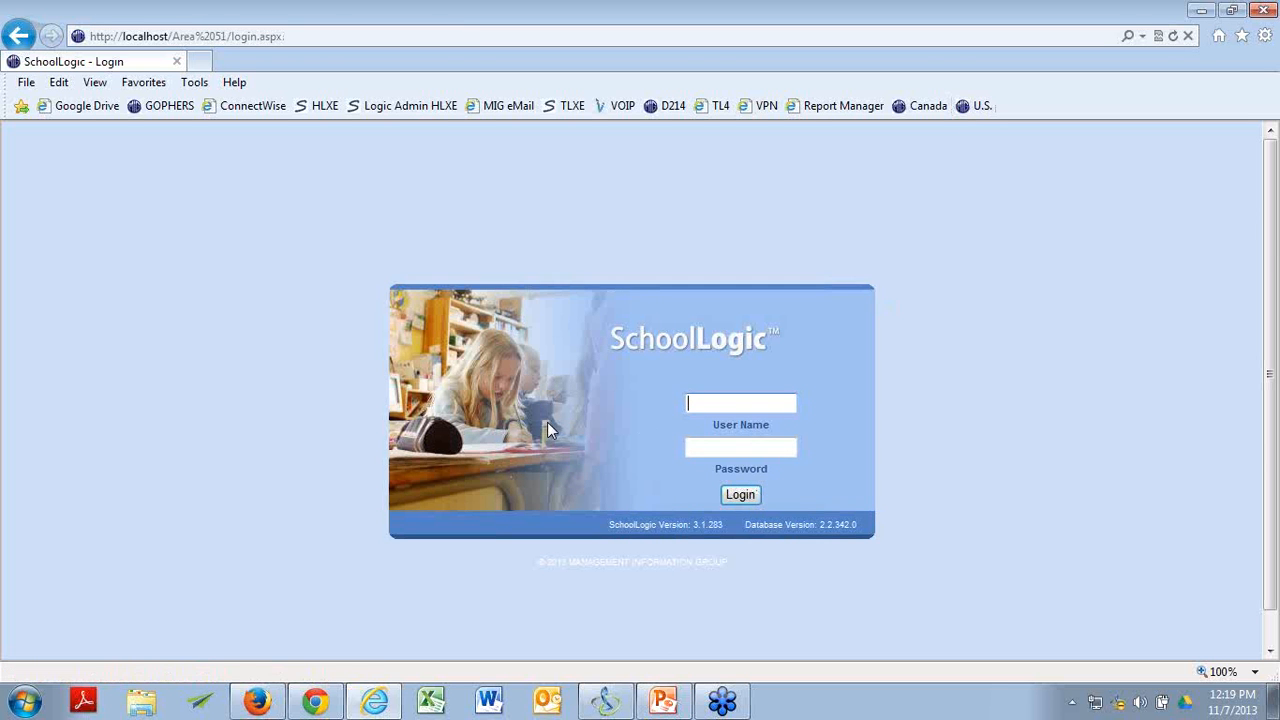
Log in to the U.S. SchoolLogic site with the account's user name and password.
{"action": "left_click", "coordinate": [694, 403]}
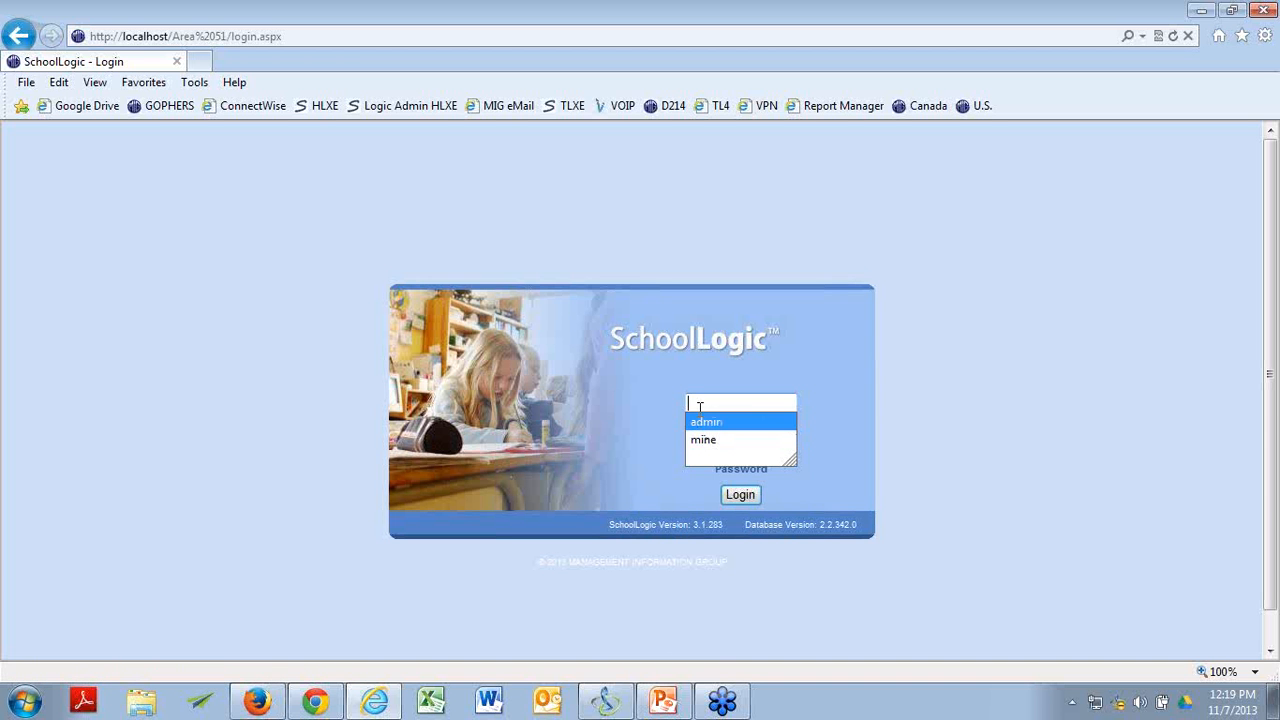
{"action": "type", "text": "h"}
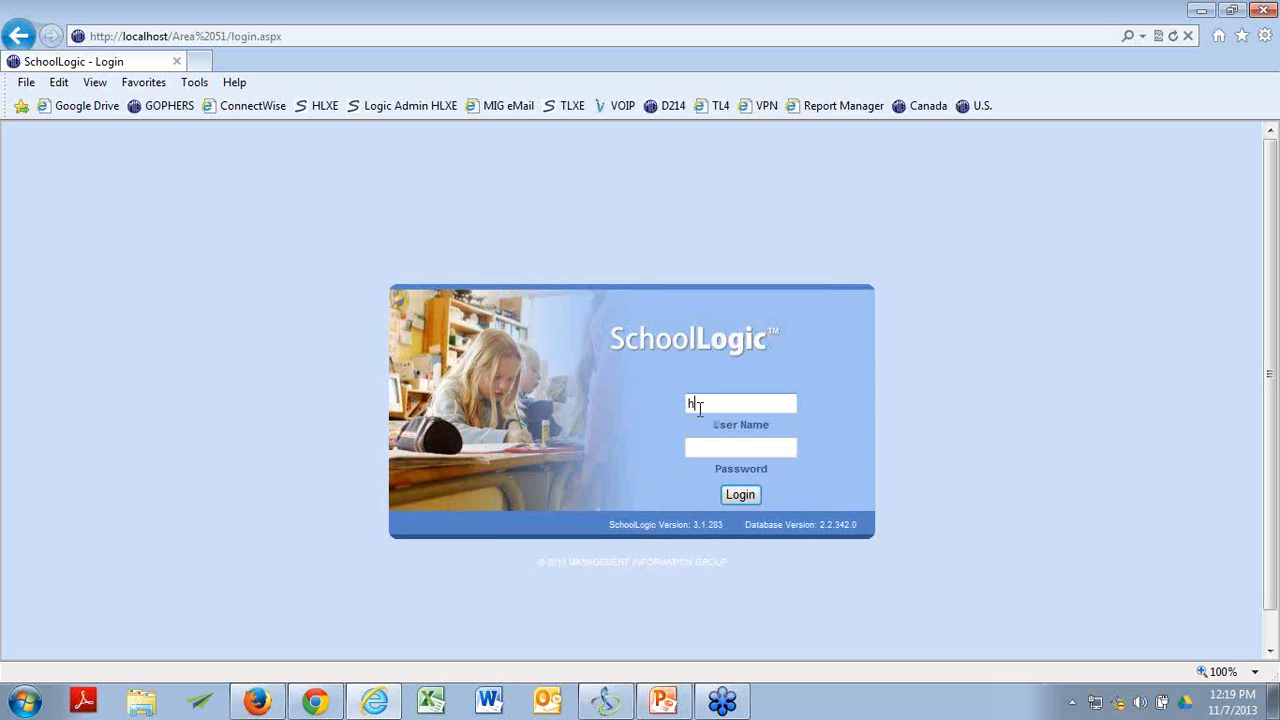
{"action": "type", "text": "appy"}
{"action": "key", "text": "Tab"}
{"action": "type", "text": "****"}
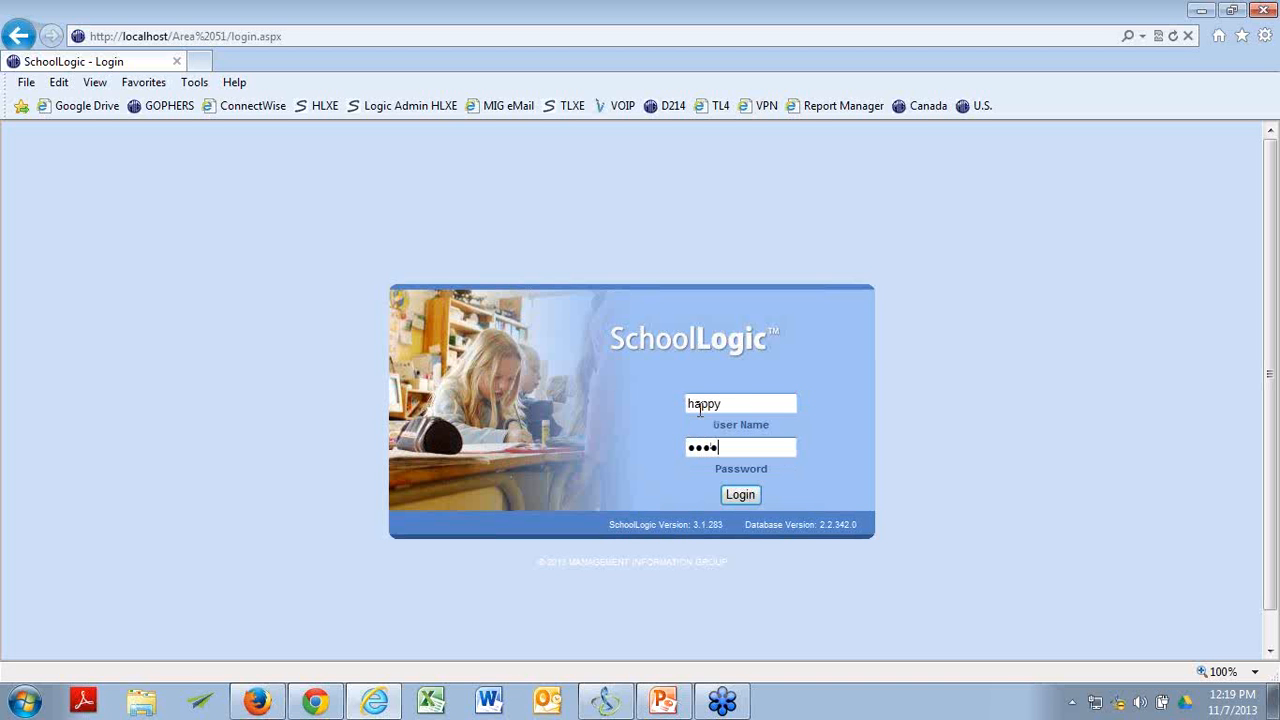
{"action": "type", "text": "*"}
{"action": "left_click", "coordinate": [740, 495]}
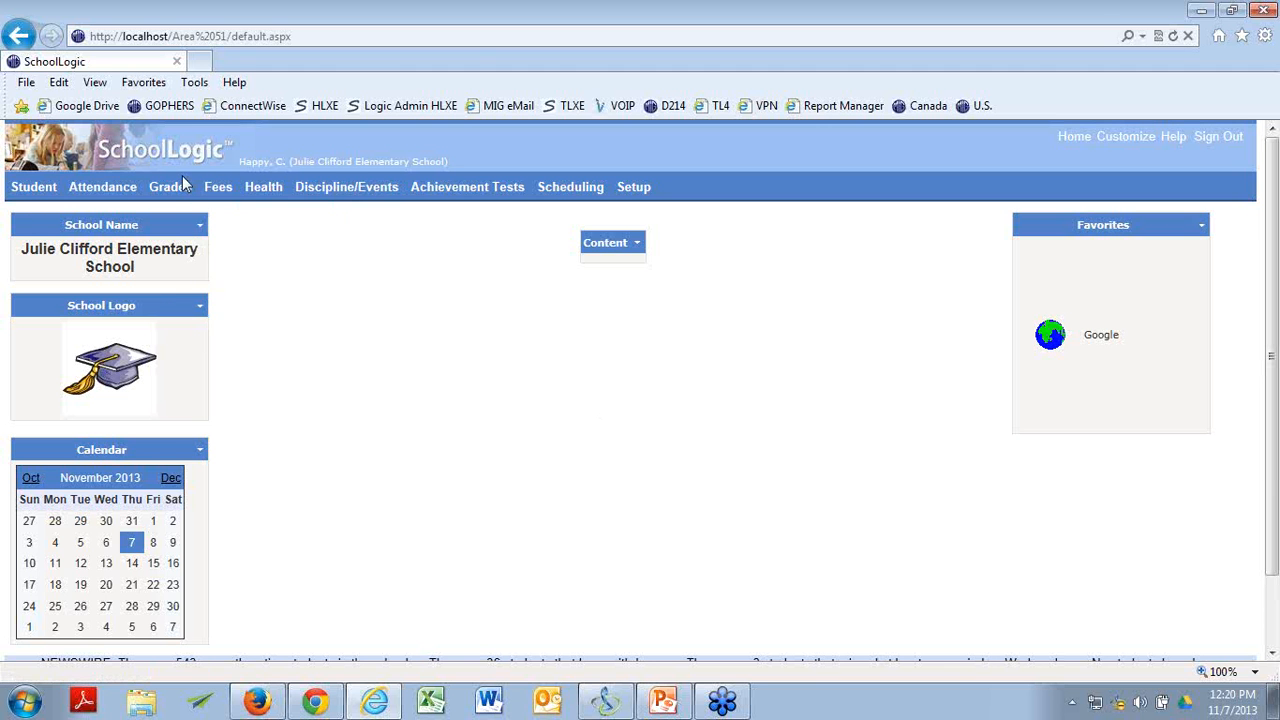
Open the effort legends and examine the codes and descriptions of the Objective based-efforts legend.
{"action": "mouse_move", "coordinate": [182, 177]}
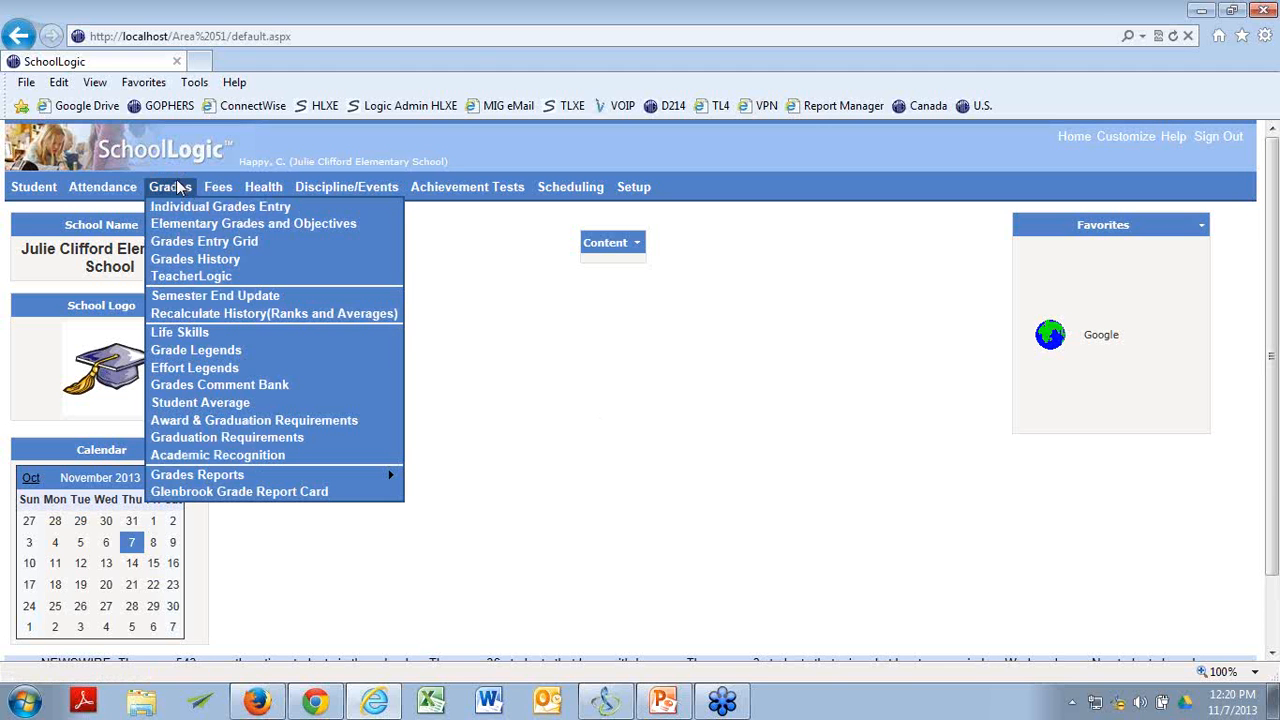
{"action": "left_click", "coordinate": [183, 370]}
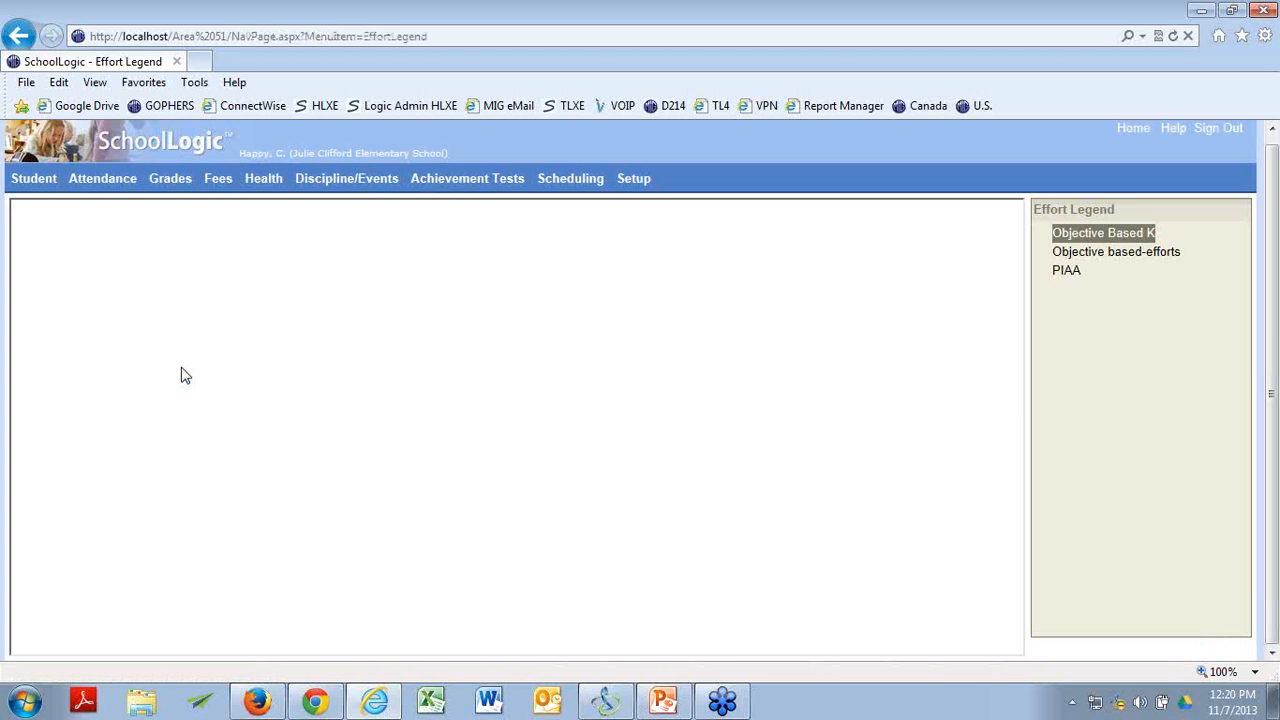
{"action": "left_click", "coordinate": [1150, 253]}
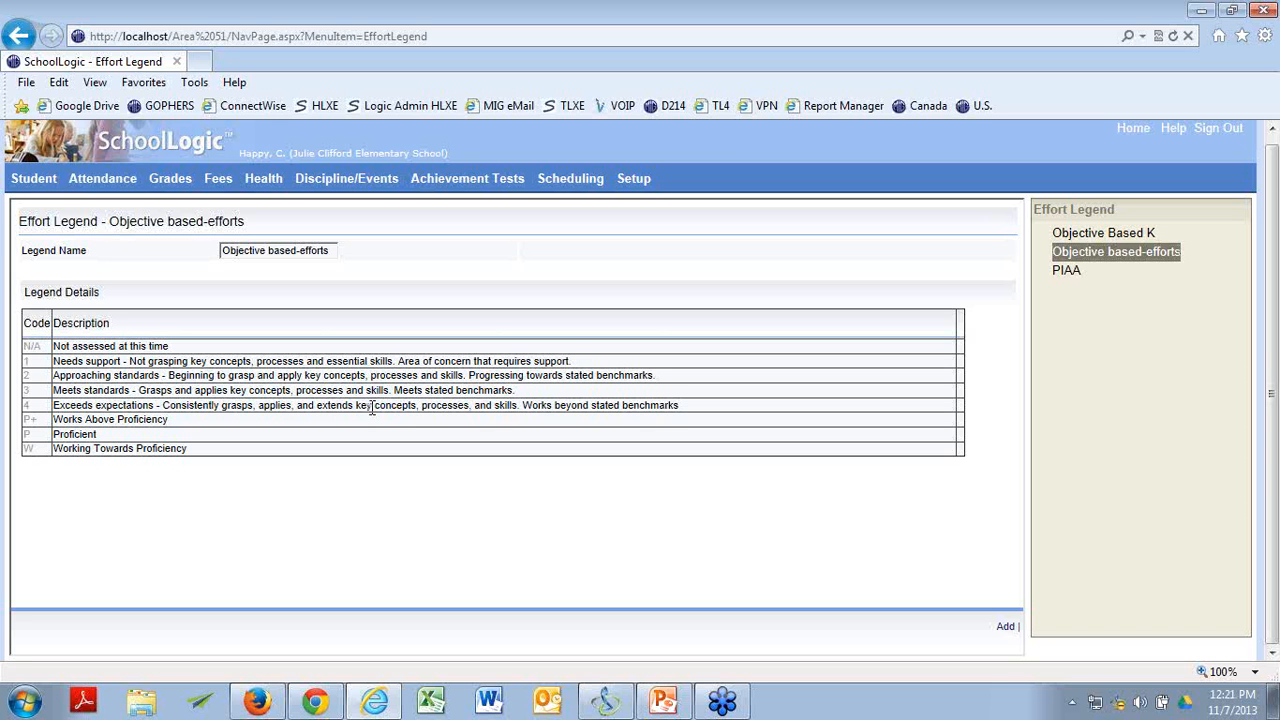
{"action": "left_click", "coordinate": [371, 408]}
Check which effort legend is assigned to the *Sch40-1314 track in the track setup, making no changes.
{"action": "mouse_move", "coordinate": [633, 178]}
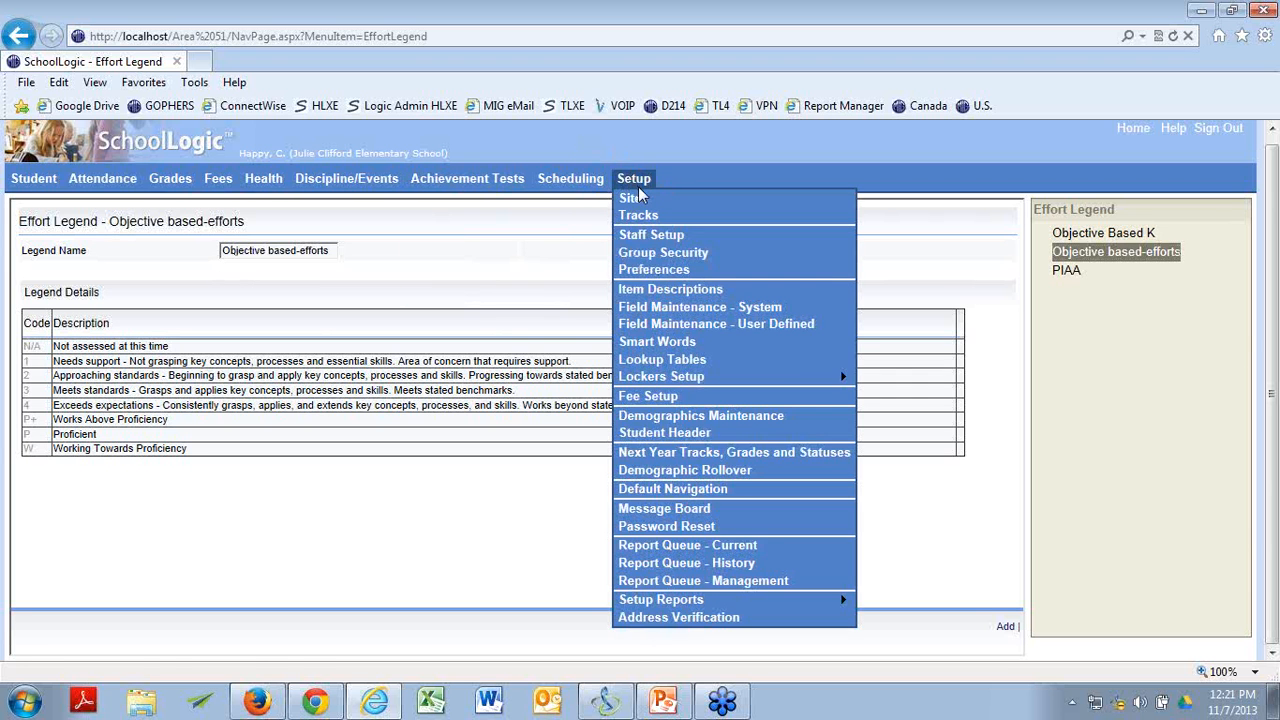
{"action": "left_click", "coordinate": [635, 214]}
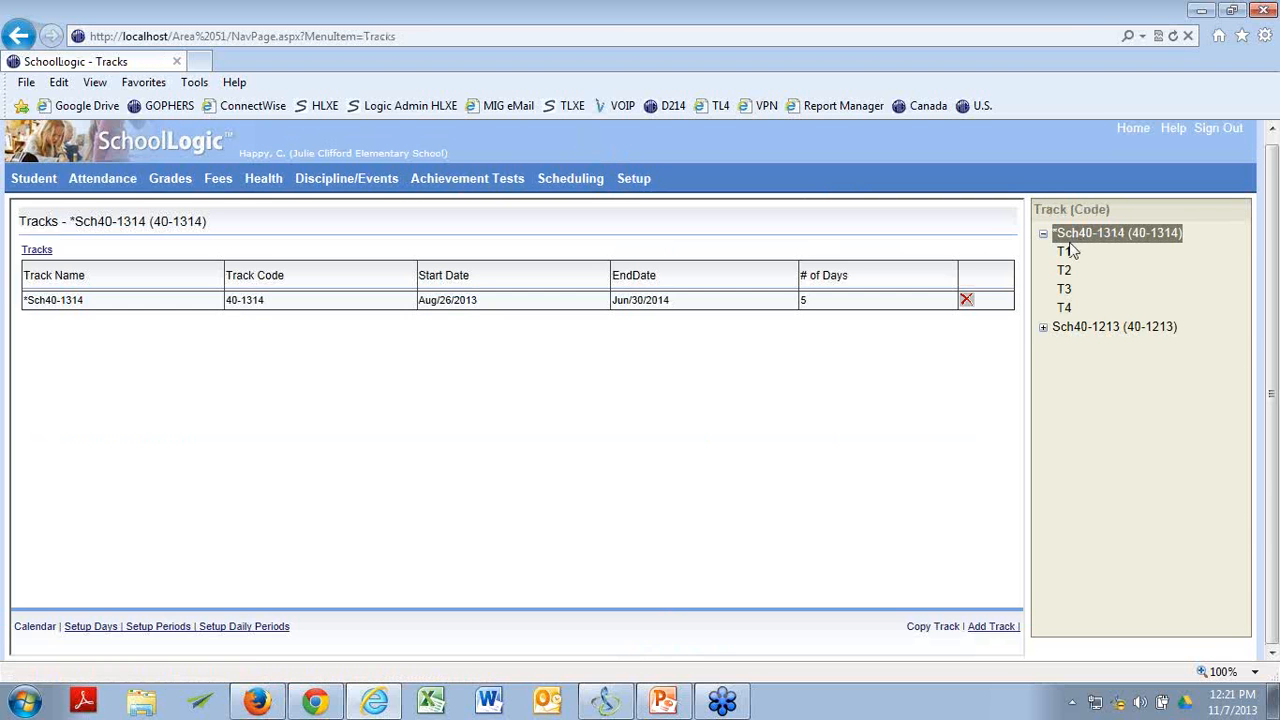
{"action": "left_click", "coordinate": [35, 250]}
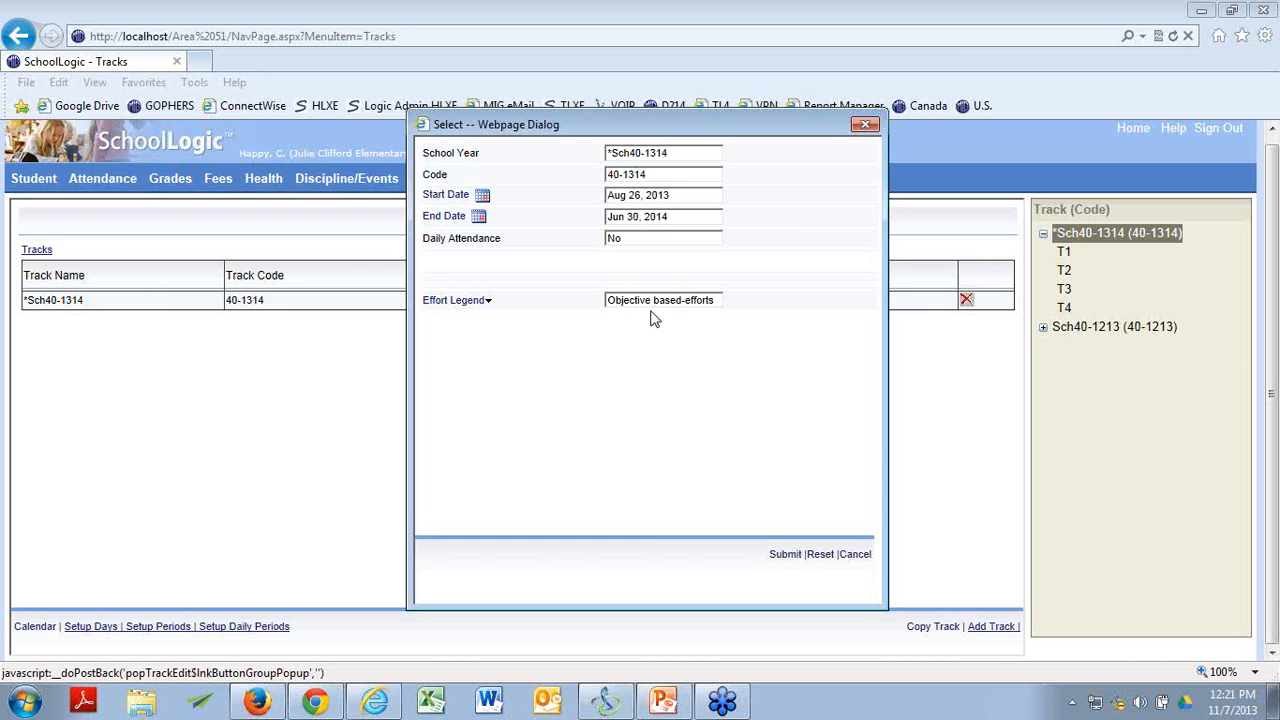
{"action": "left_click", "coordinate": [863, 125]}
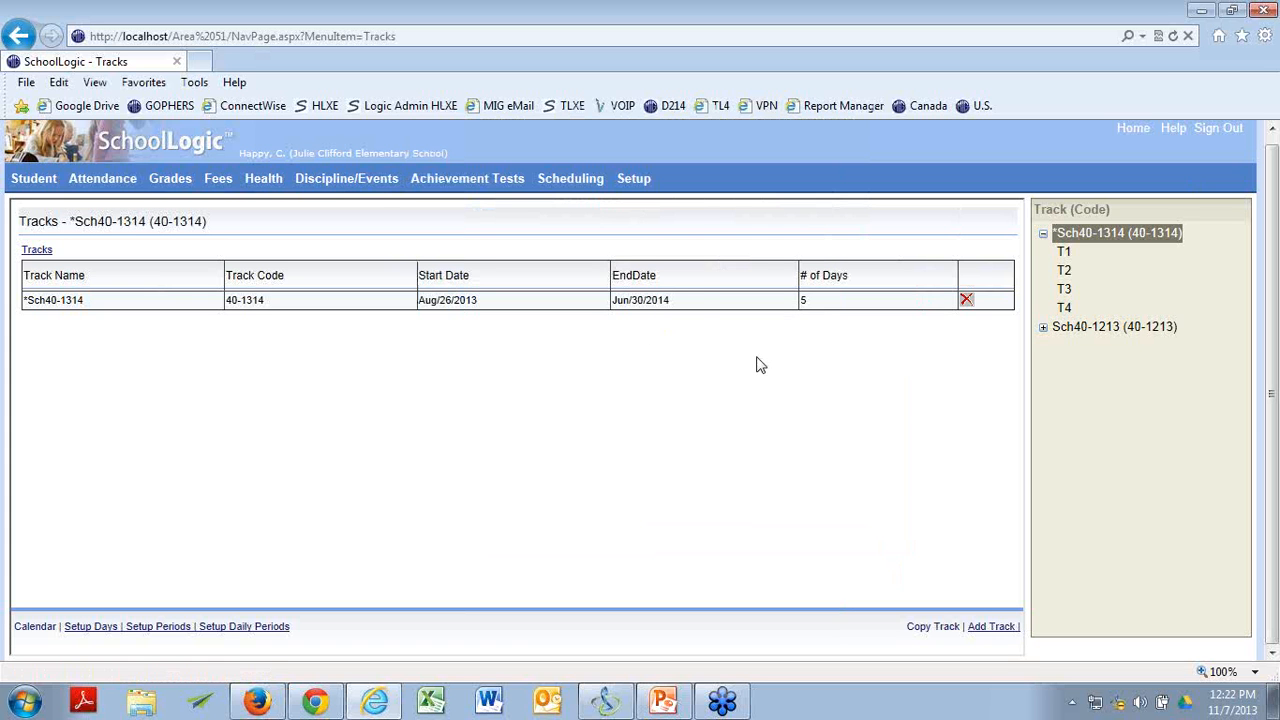
Open the ELA3 (L103) course for editing and review its effort legend and list of objectives.
{"action": "mouse_move", "coordinate": [598, 186]}
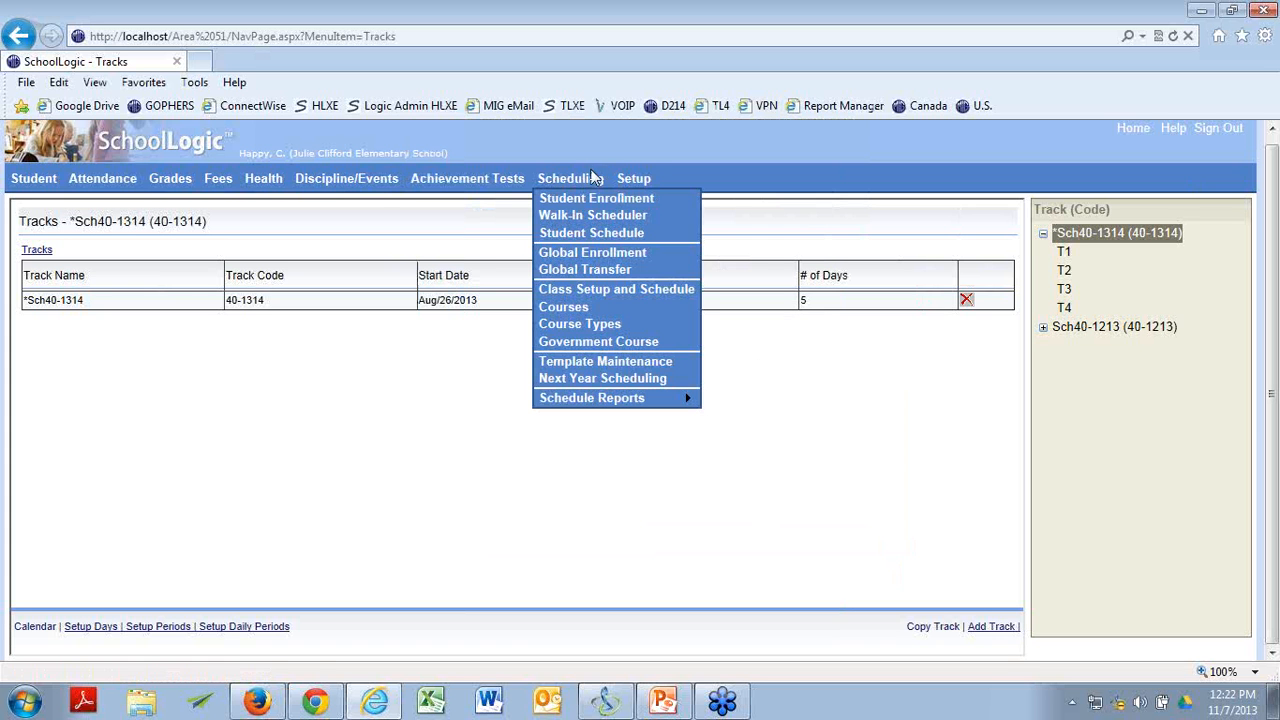
{"action": "left_click", "coordinate": [563, 307]}
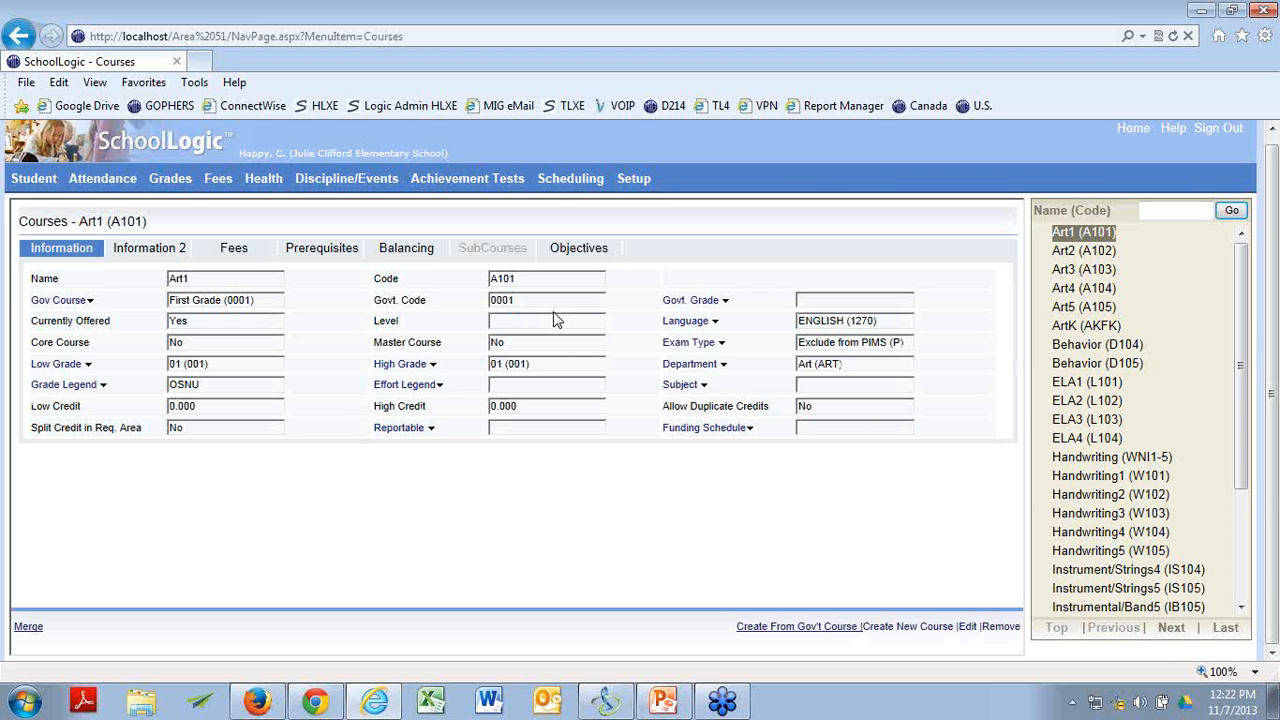
{"action": "left_click", "coordinate": [1108, 421]}
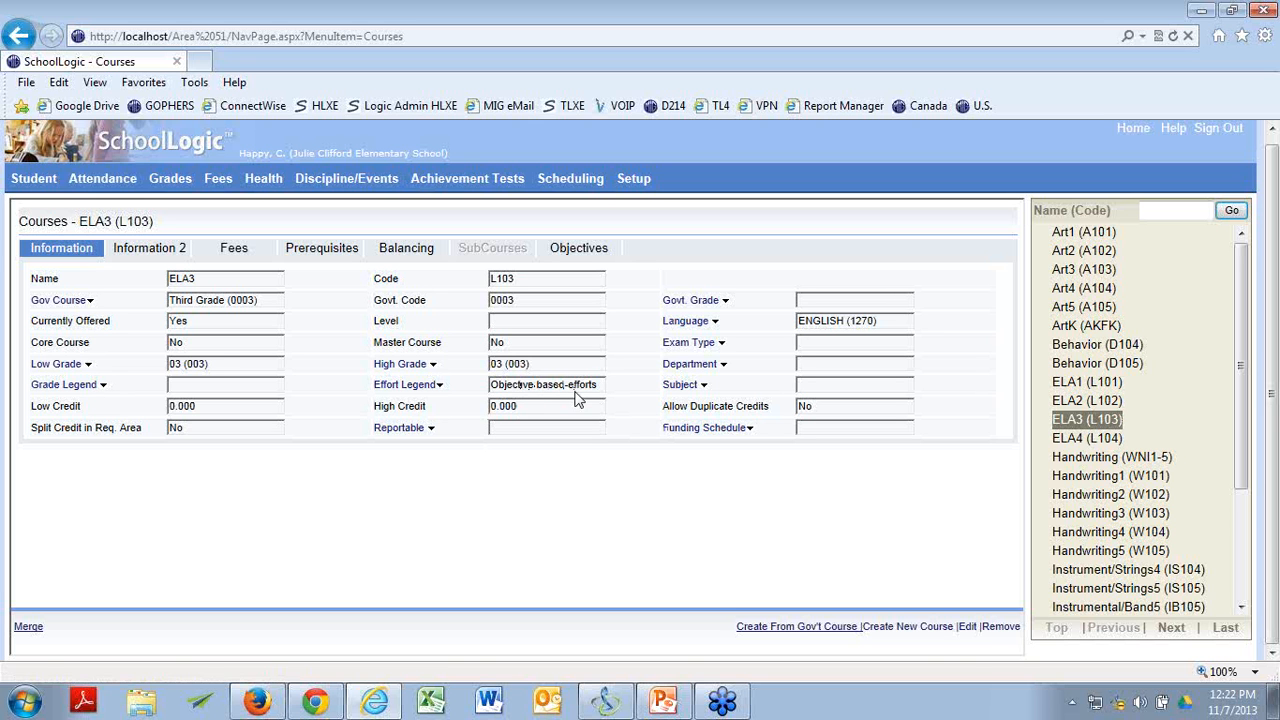
{"action": "left_click", "coordinate": [967, 626]}
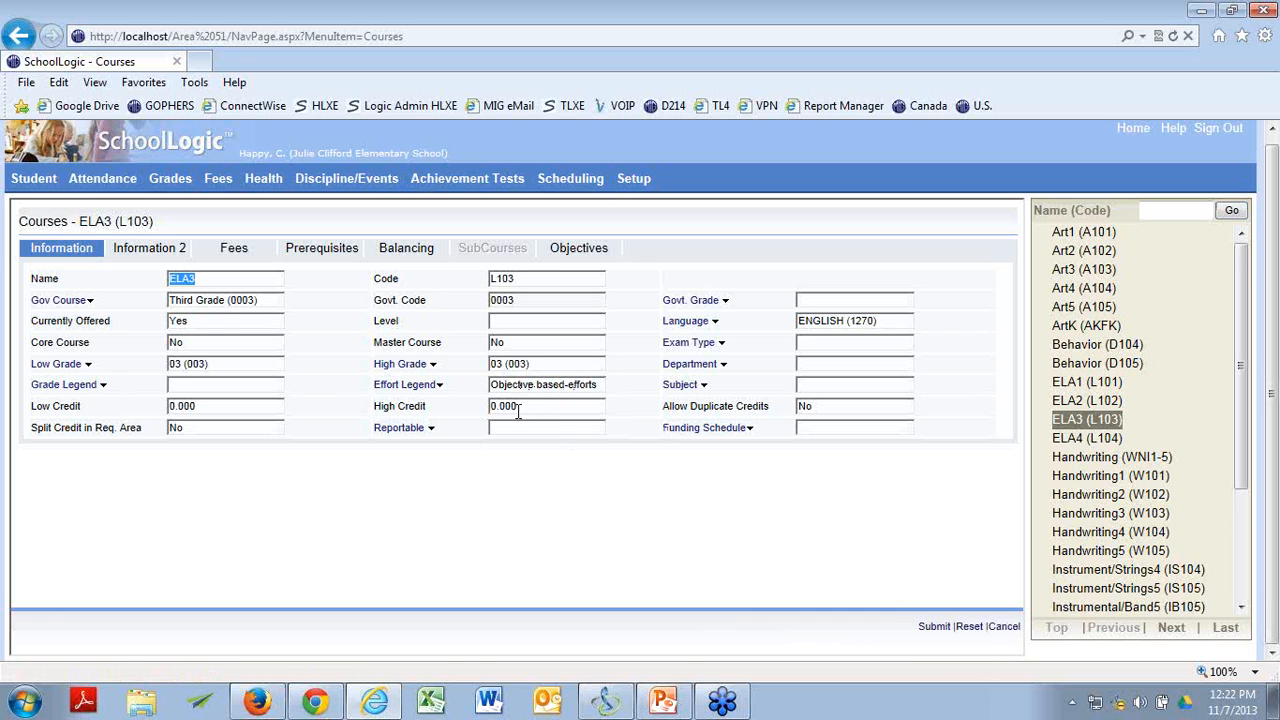
{"action": "left_click", "coordinate": [430, 386]}
{"action": "left_click", "coordinate": [601, 258]}
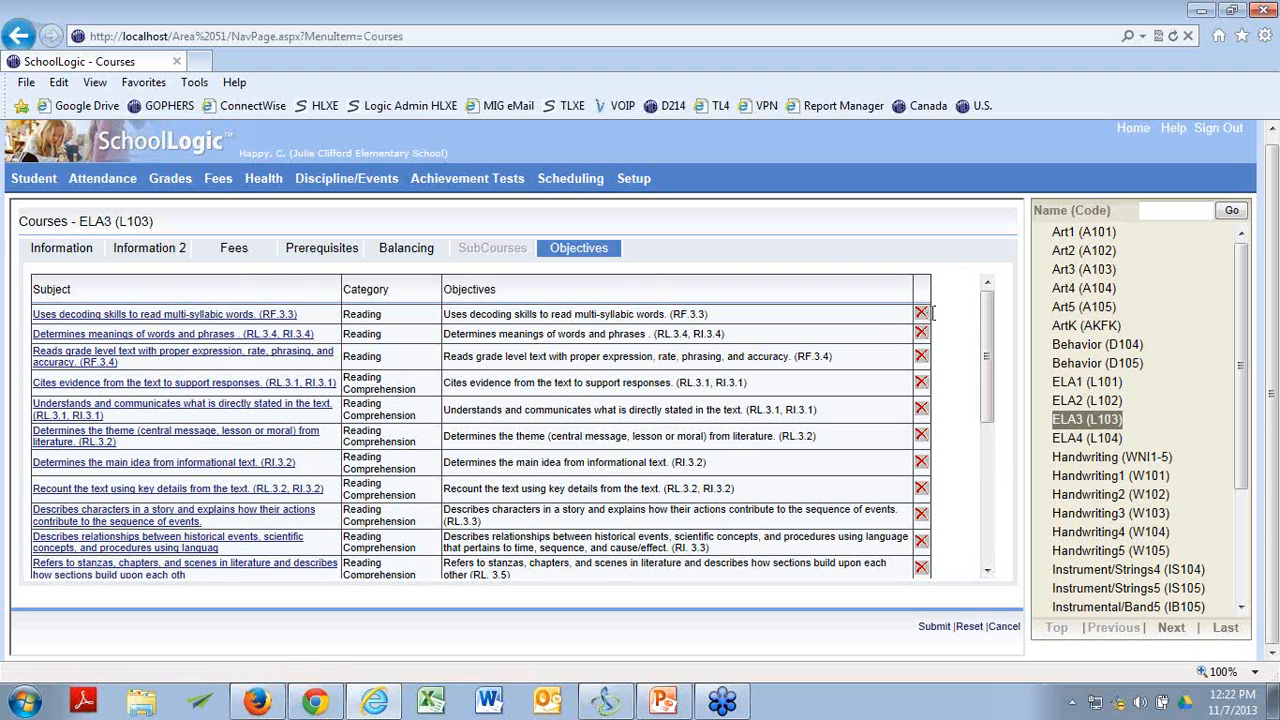
{"action": "mouse_move", "coordinate": [985, 316]}
{"action": "left_mouse_down"}
{"action": "mouse_move", "coordinate": [979, 464]}
{"action": "mouse_move", "coordinate": [1001, 302]}
{"action": "left_mouse_up"}
Find the class ELA3 - 0031 (L103) in Class Setup and Schedule by searching "el", and view its objectives.
{"action": "mouse_move", "coordinate": [600, 187]}
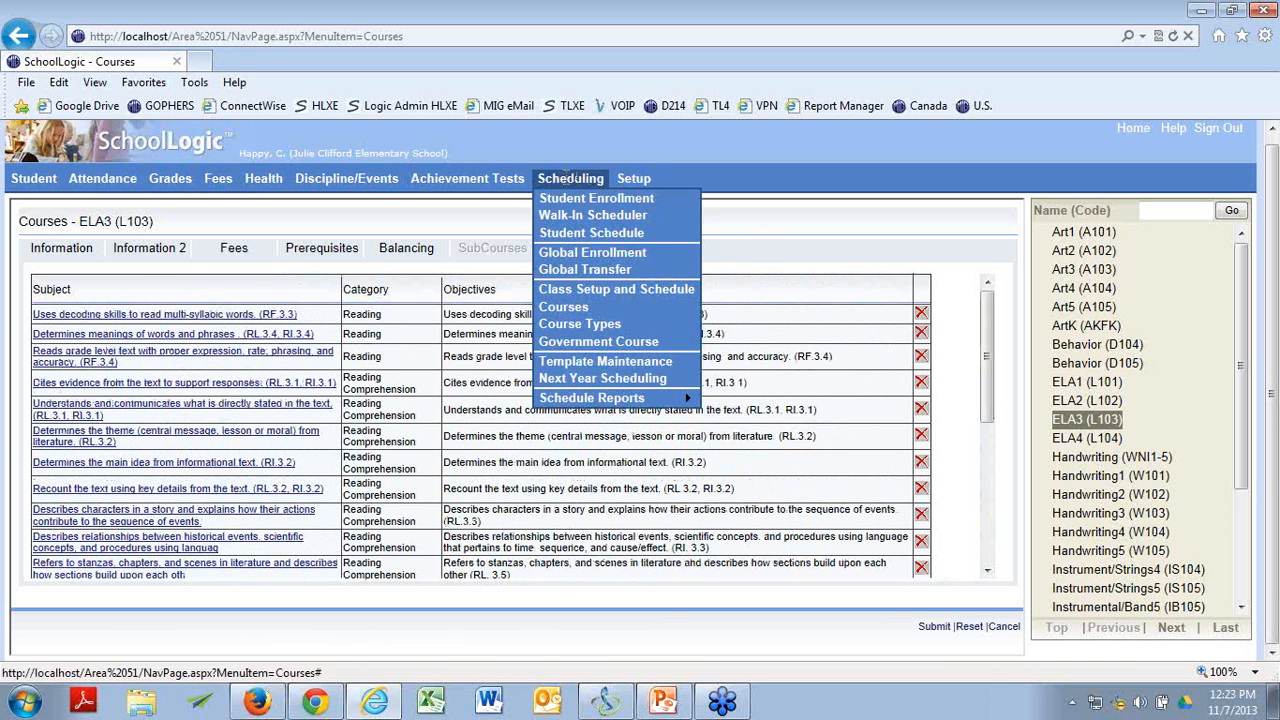
{"action": "left_click", "coordinate": [588, 290]}
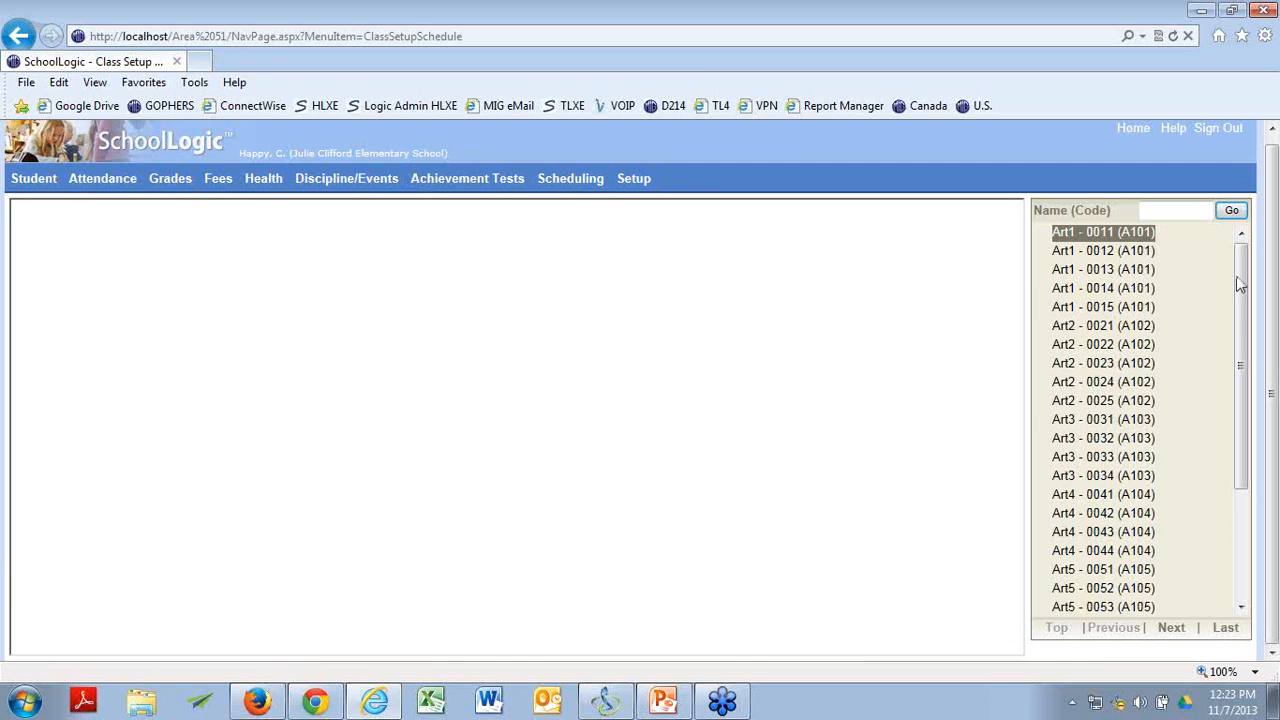
{"action": "left_click", "coordinate": [1181, 207]}
{"action": "type", "text": "el"}
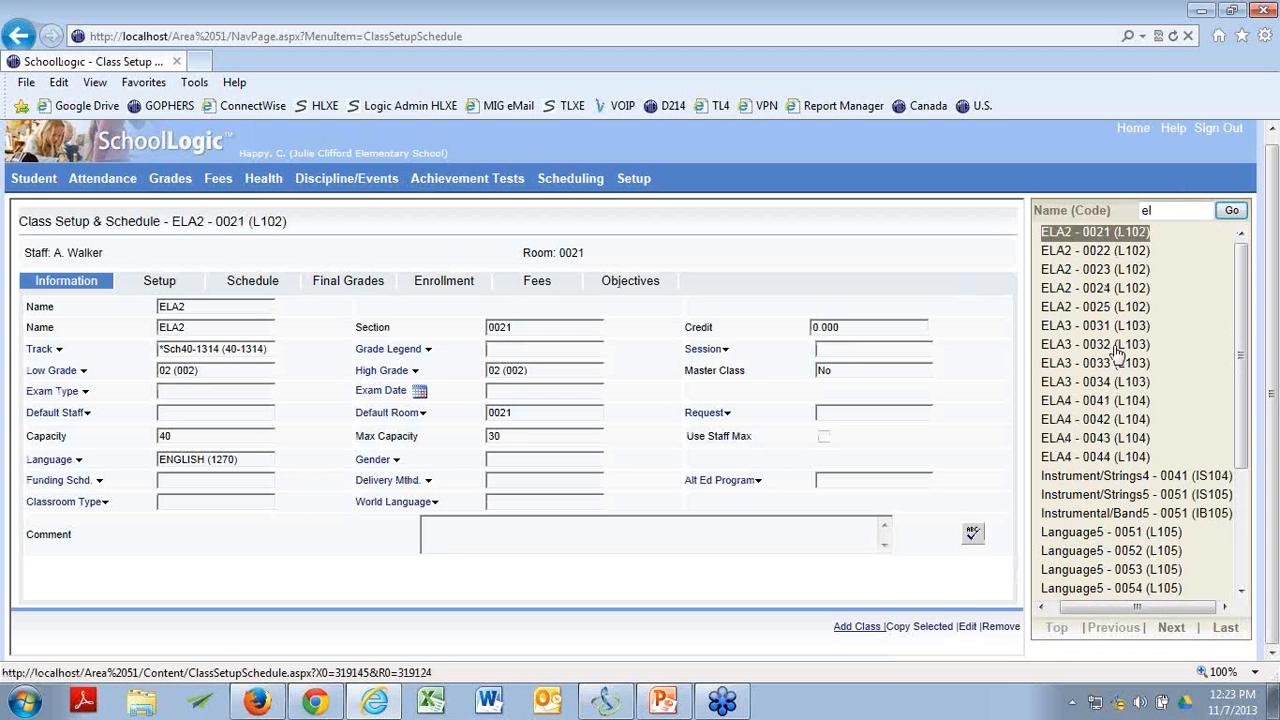
{"action": "left_click", "coordinate": [1105, 327]}
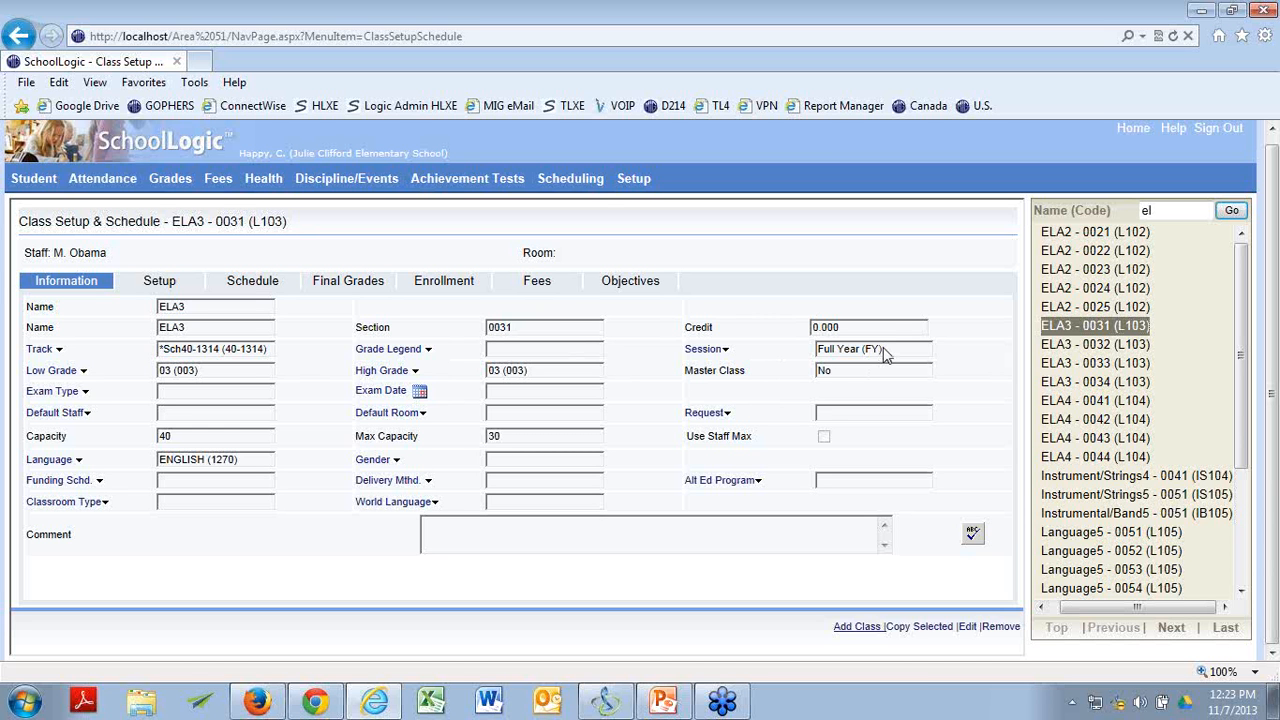
{"action": "left_click", "coordinate": [628, 290]}
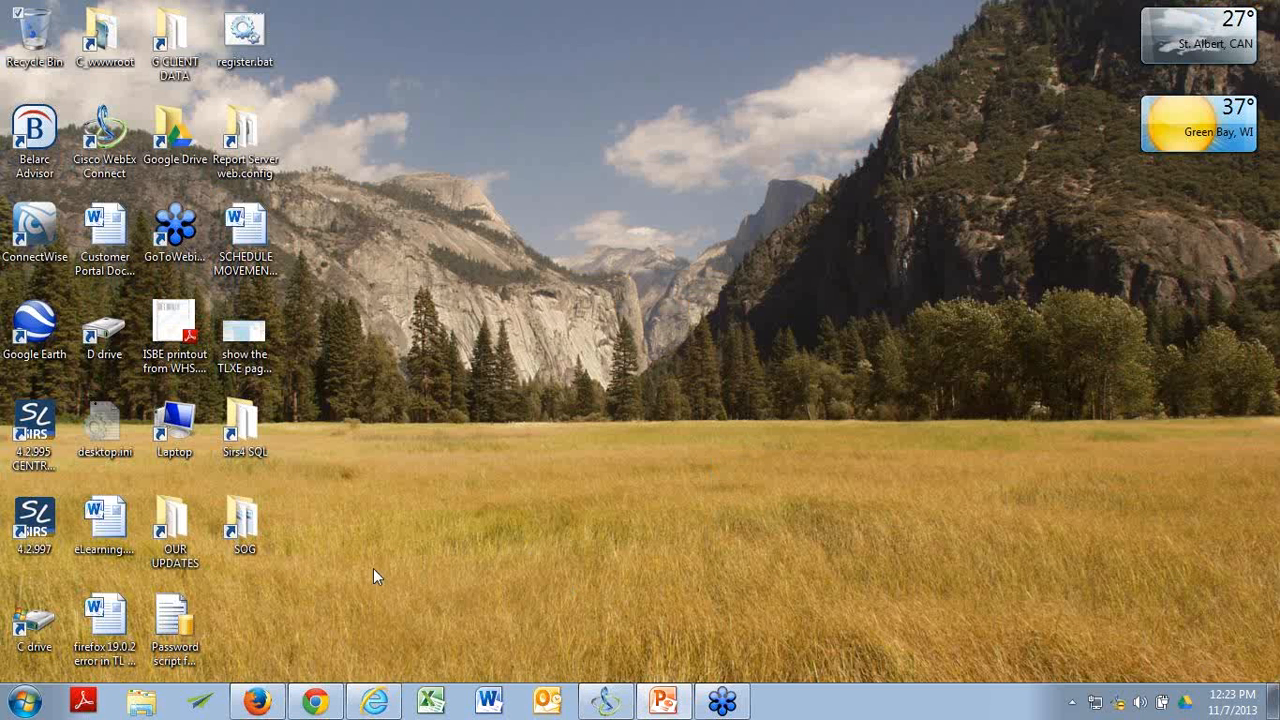
Switch to Firefox and bring up the Logic Admin login page.
{"action": "left_click", "coordinate": [262, 701]}
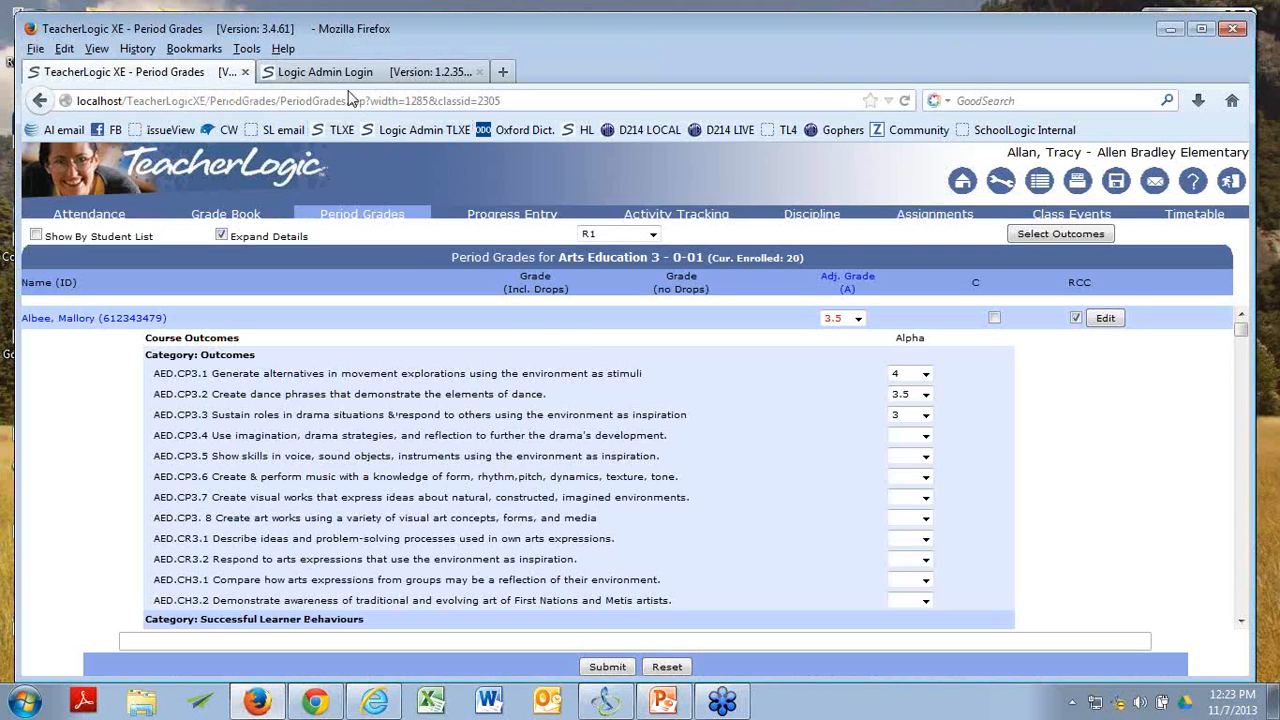
{"action": "left_click", "coordinate": [348, 78]}
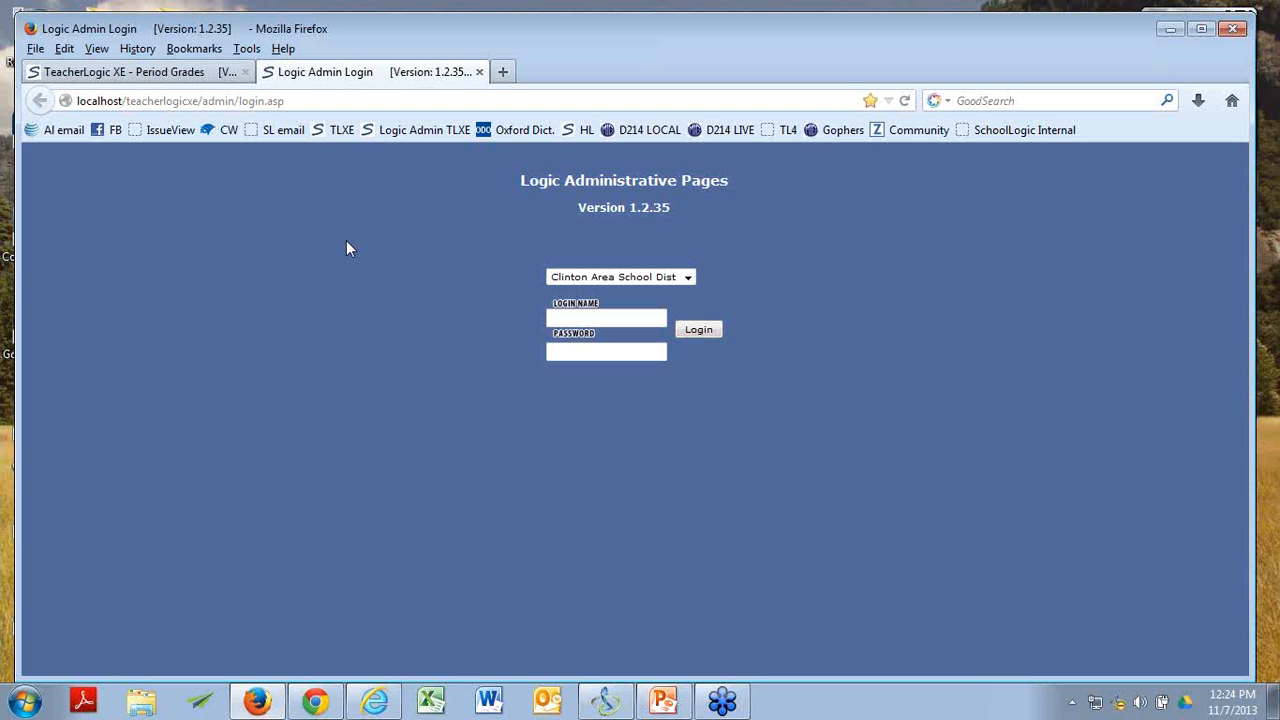
Log in to the Logic administrative pages for the Living Moose district with the admin login name and account password.
{"action": "left_click", "coordinate": [693, 279]}
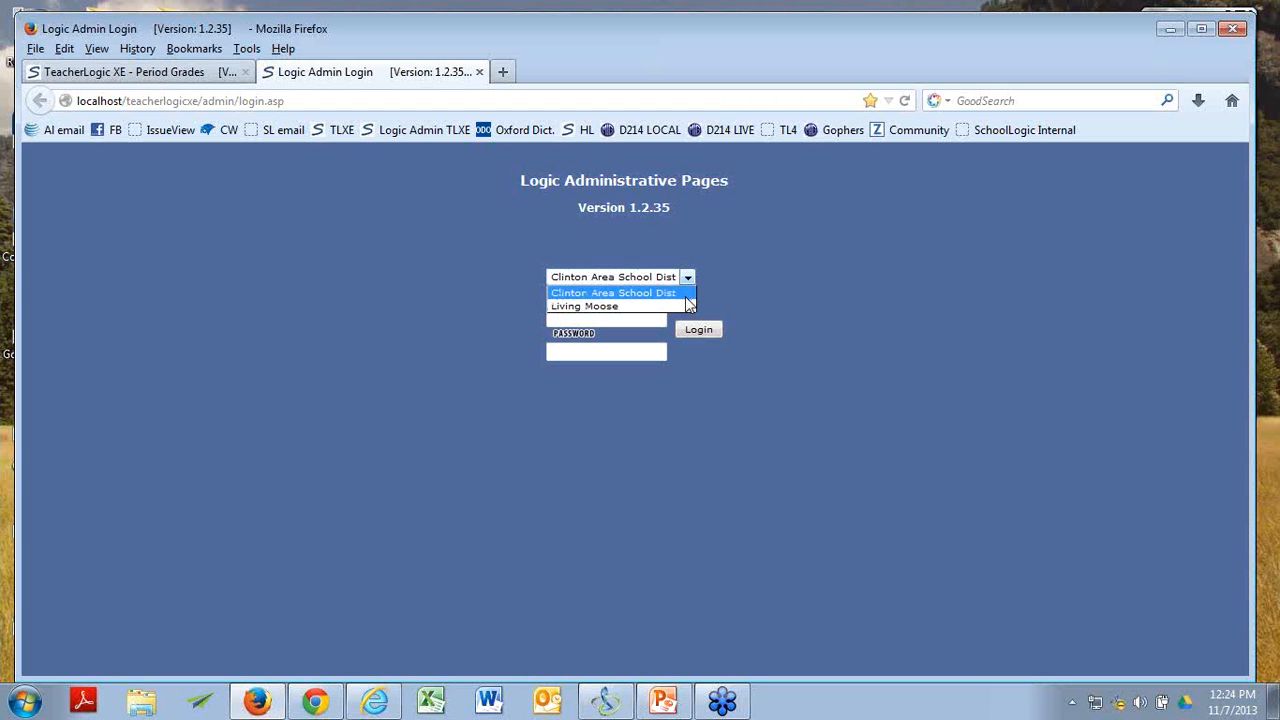
{"action": "left_click", "coordinate": [620, 304]}
{"action": "left_click", "coordinate": [631, 319]}
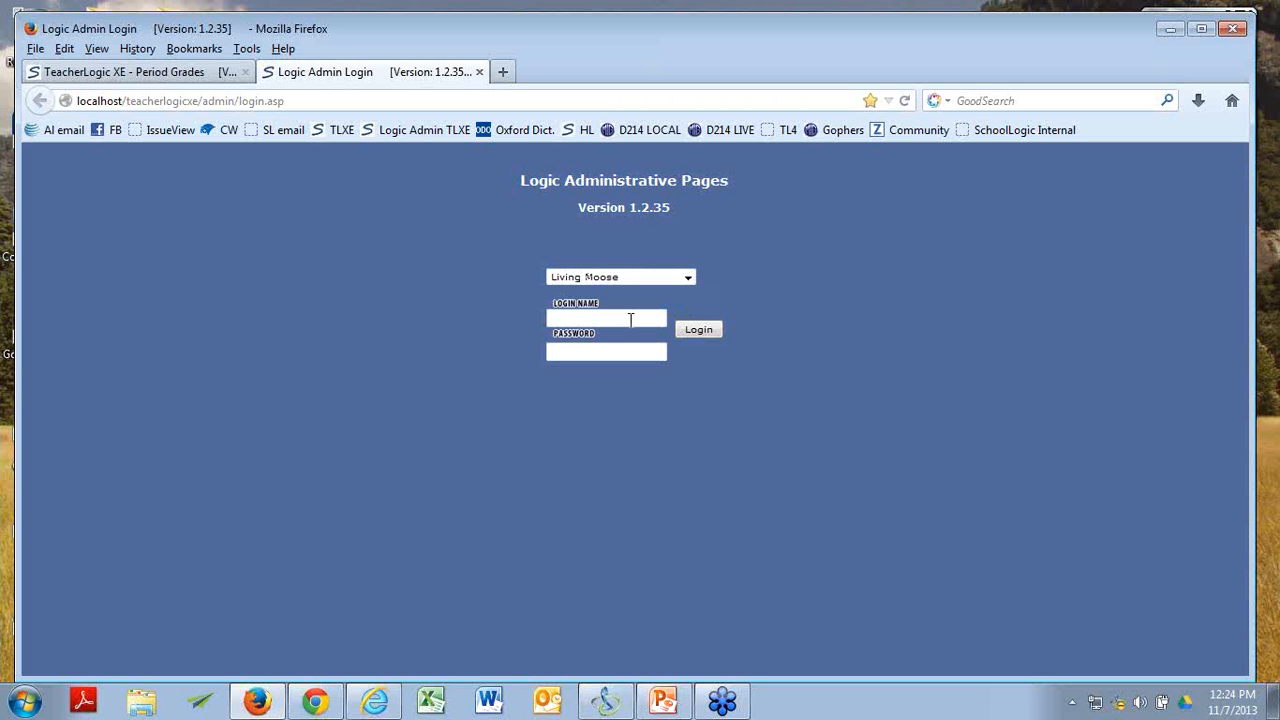
{"action": "type", "text": "admin"}
{"action": "key", "text": "Tab"}
{"action": "type", "text": "******"}
{"action": "key", "text": "Return"}
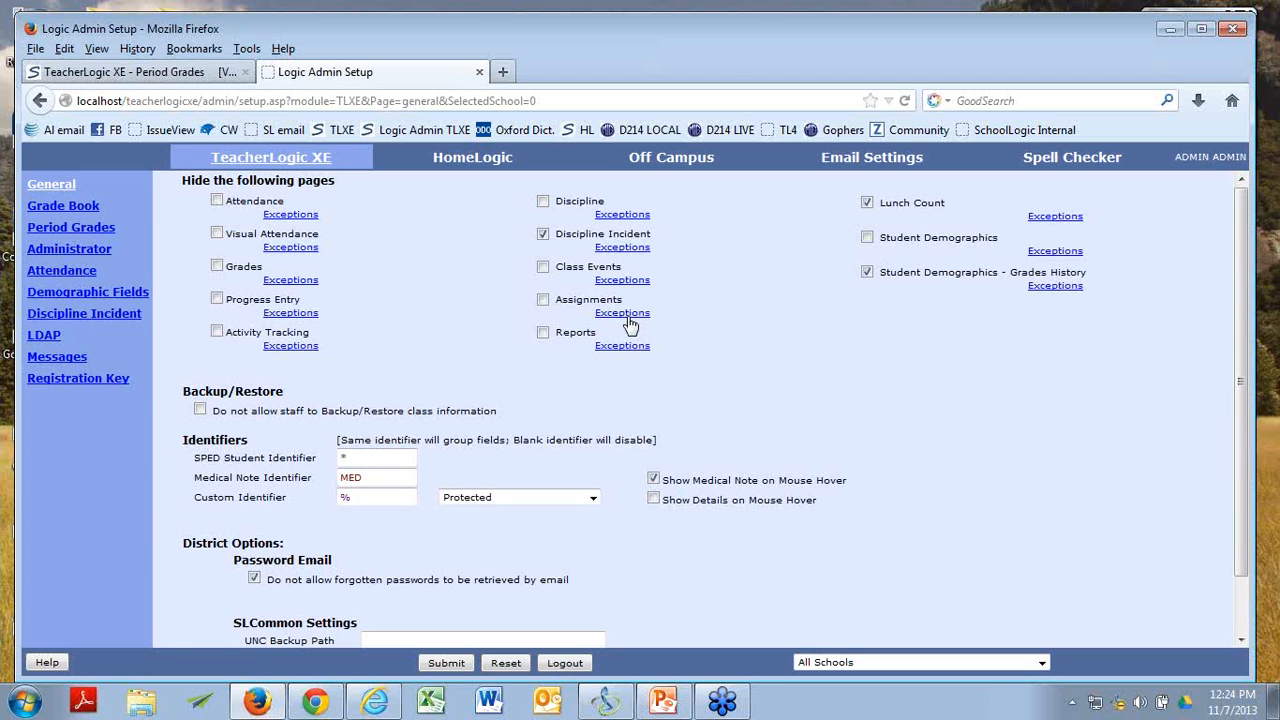
Open the Period Grades settings for TeacherLogic XE and review the custom course objective and course objective grading options.
{"action": "left_click", "coordinate": [83, 233]}
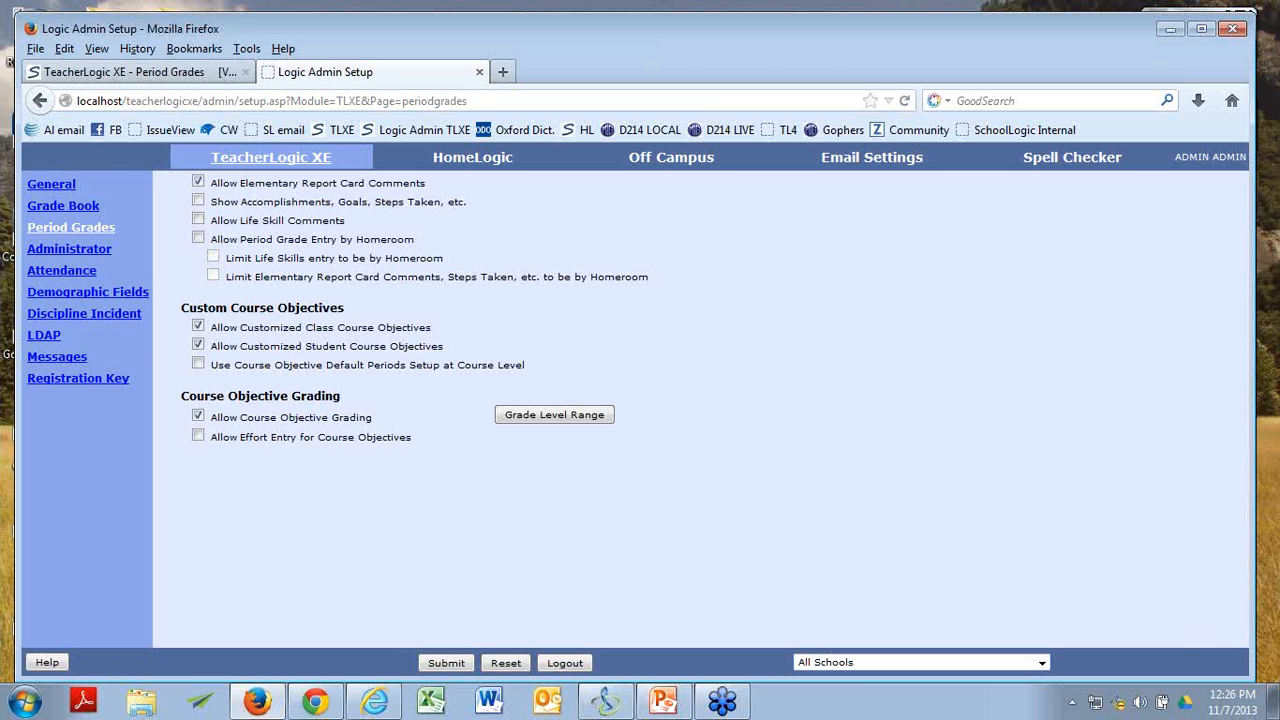
{"action": "key", "text": "alt+Tab"}
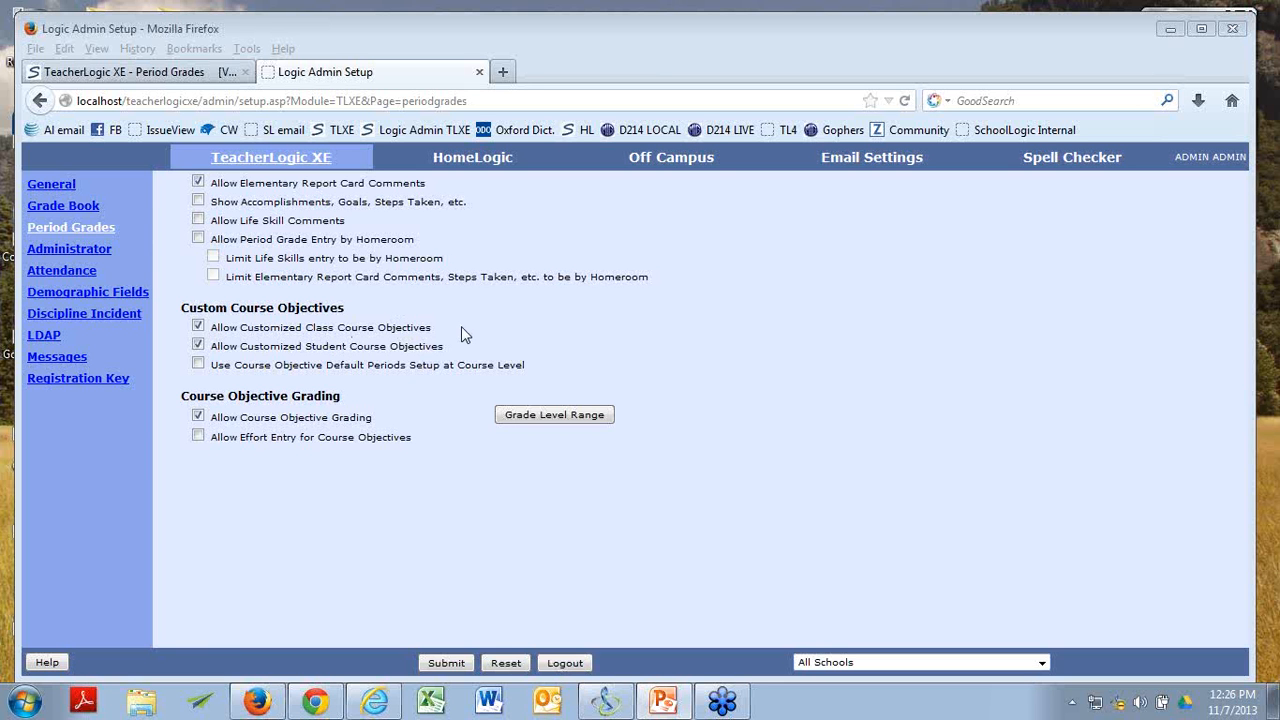
{"action": "left_click", "coordinate": [198, 345]}
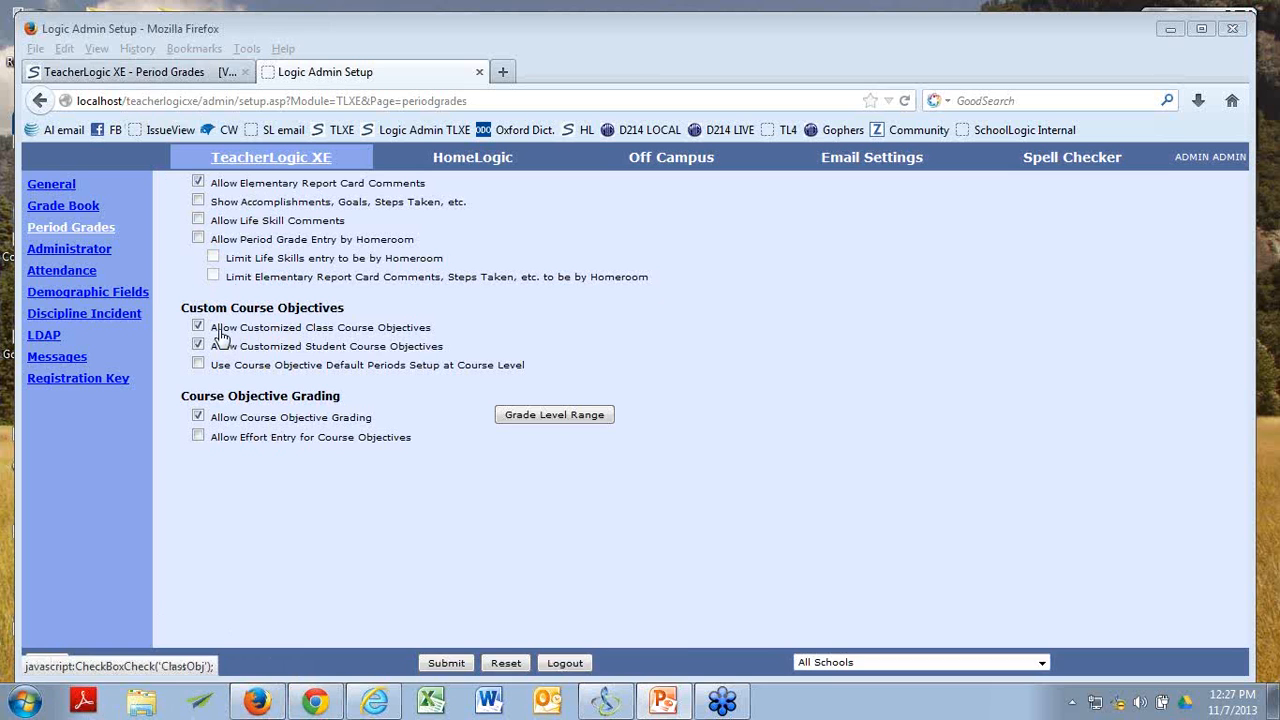
Examine the course outcomes and the per-student outcome selection for Arts Education 3 - 0-01 in TeacherLogic's period grades.
{"action": "left_click", "coordinate": [190, 72]}
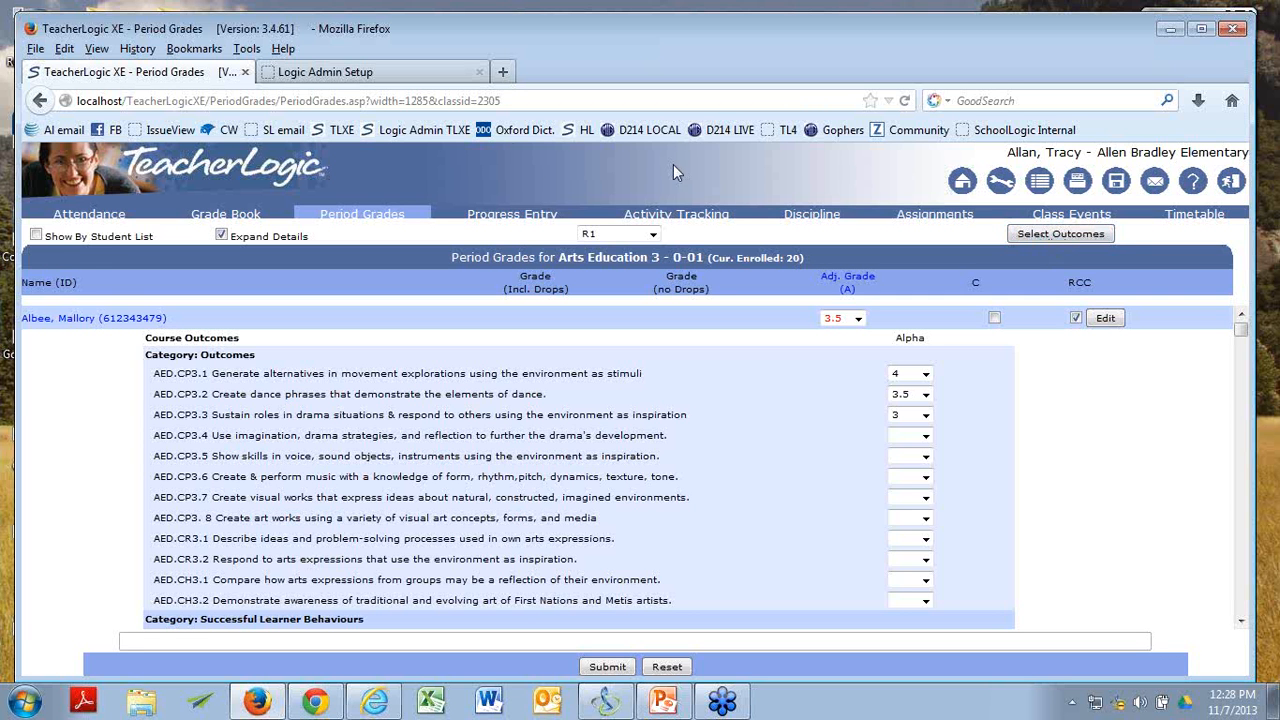
{"action": "left_click", "coordinate": [403, 72]}
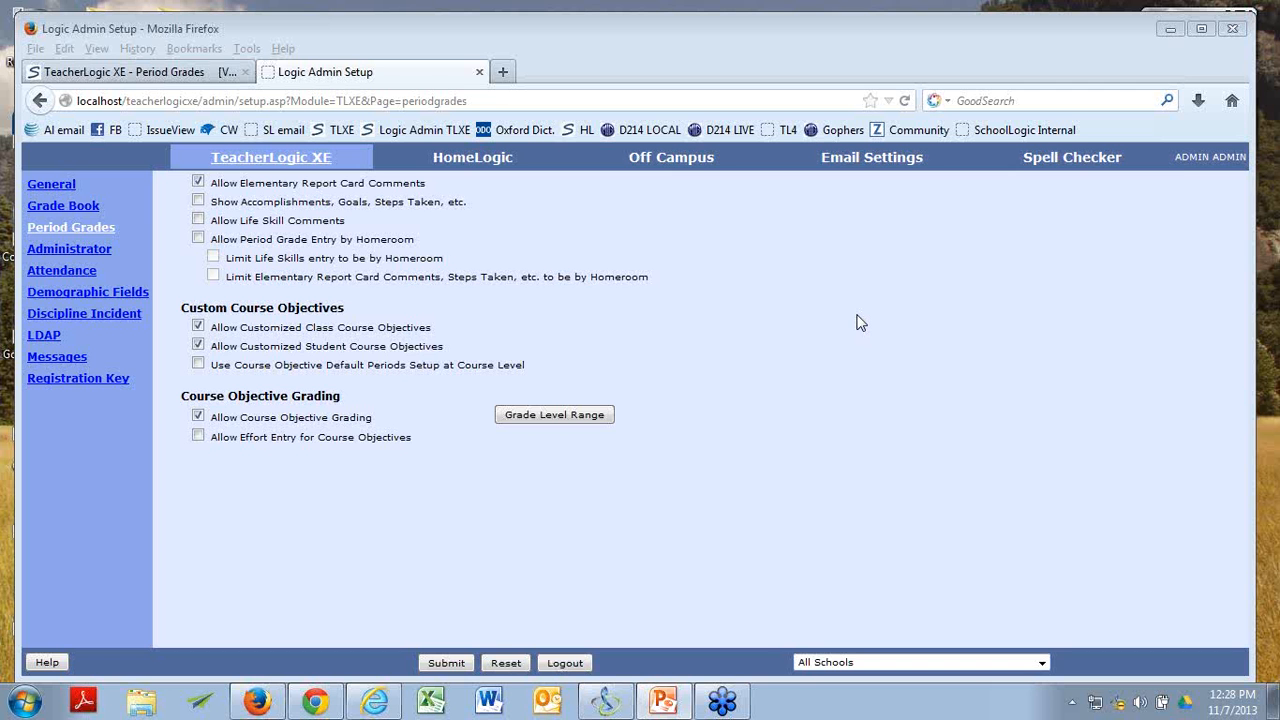
{"action": "left_click", "coordinate": [200, 72]}
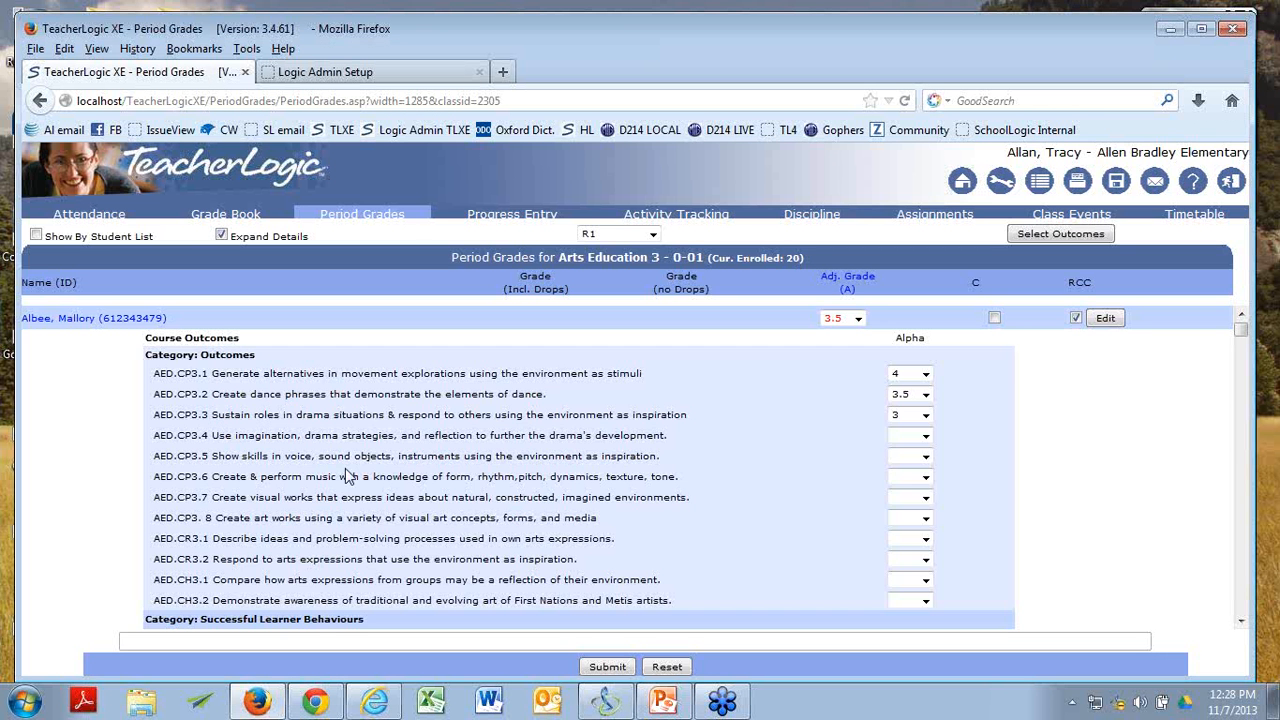
{"action": "scroll", "coordinate": [863, 551], "scroll_direction": "down", "scroll_amount": 4}
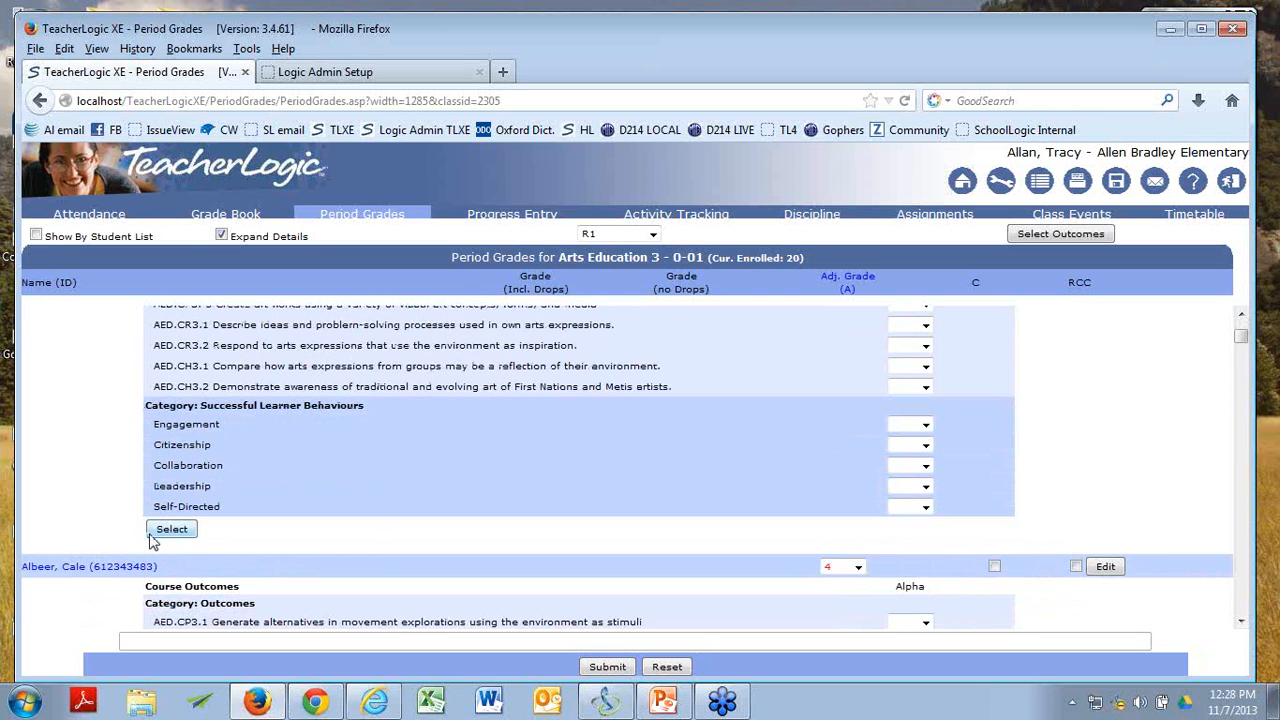
{"action": "scroll", "coordinate": [1074, 469], "scroll_direction": "down", "scroll_amount": 10}
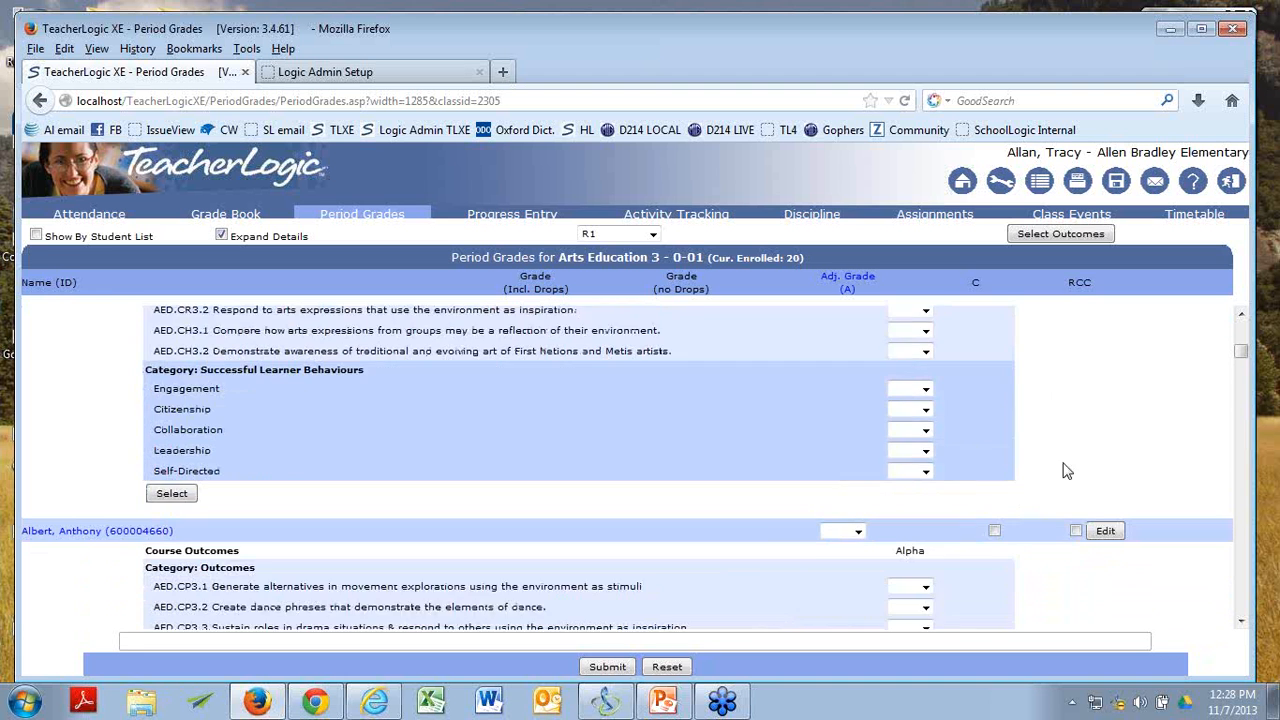
{"action": "left_click", "coordinate": [188, 462]}
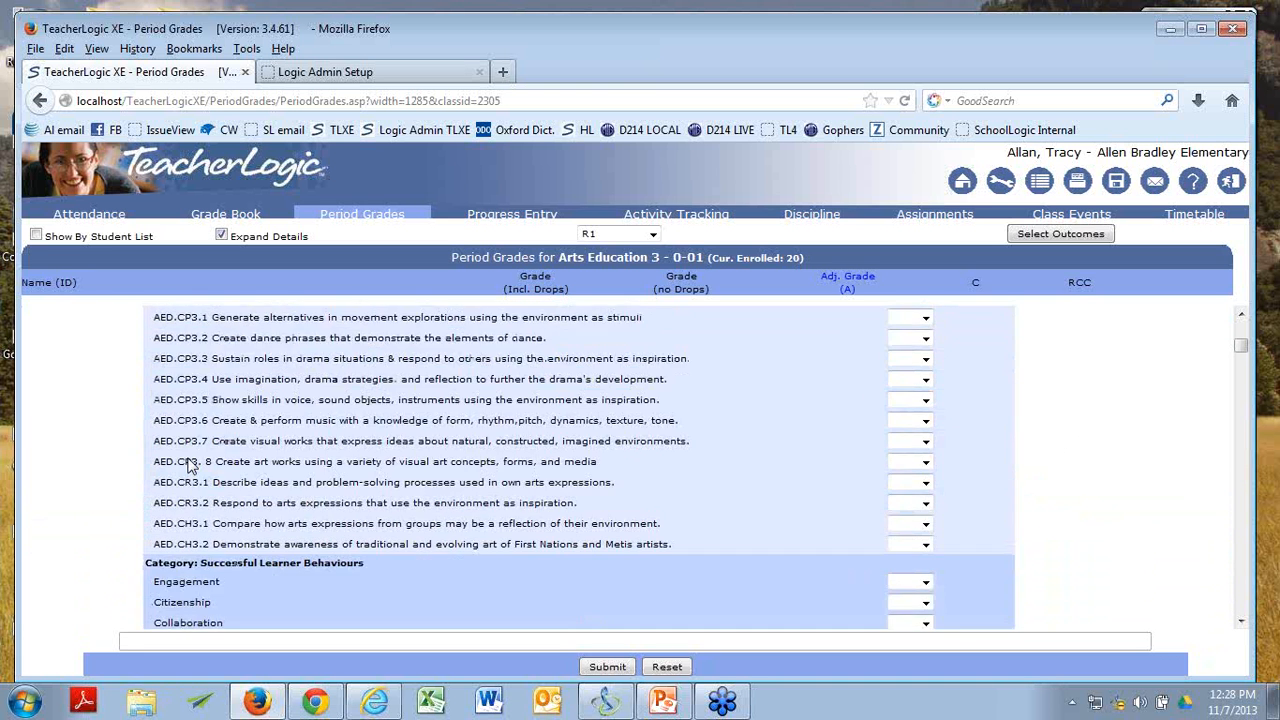
{"action": "scroll", "coordinate": [189, 460], "scroll_direction": "down", "scroll_amount": 1}
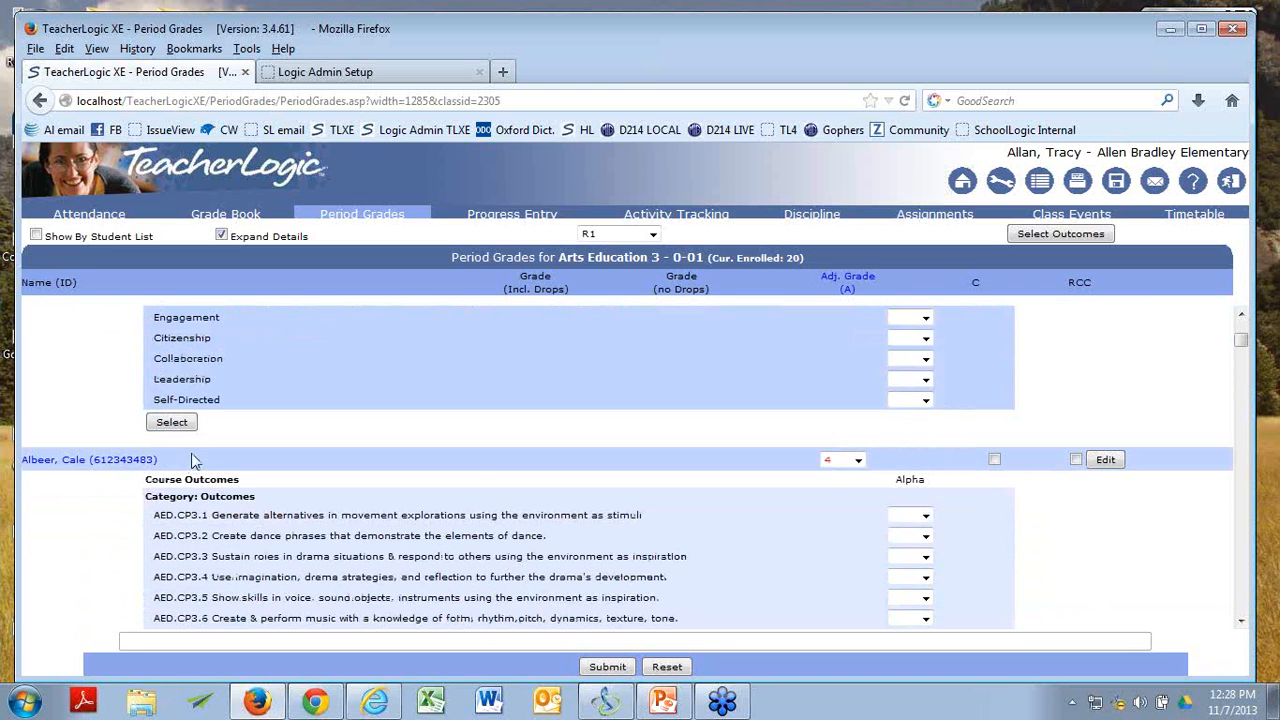
{"action": "scroll", "coordinate": [199, 430], "scroll_direction": "up", "scroll_amount": 5}
{"action": "scroll", "coordinate": [199, 430], "scroll_direction": "up", "scroll_amount": 1}
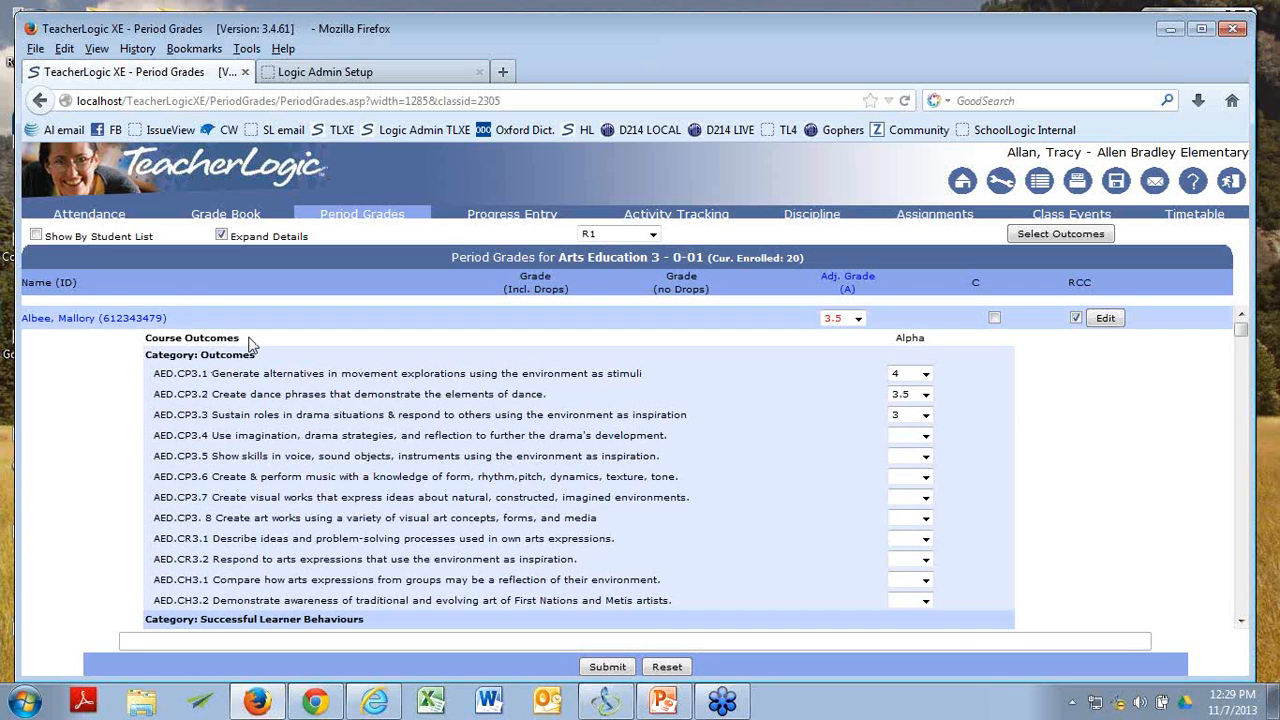
Return to the Logic Admin setup and review its options for customized class and student course objectives.
{"action": "left_click", "coordinate": [387, 70]}
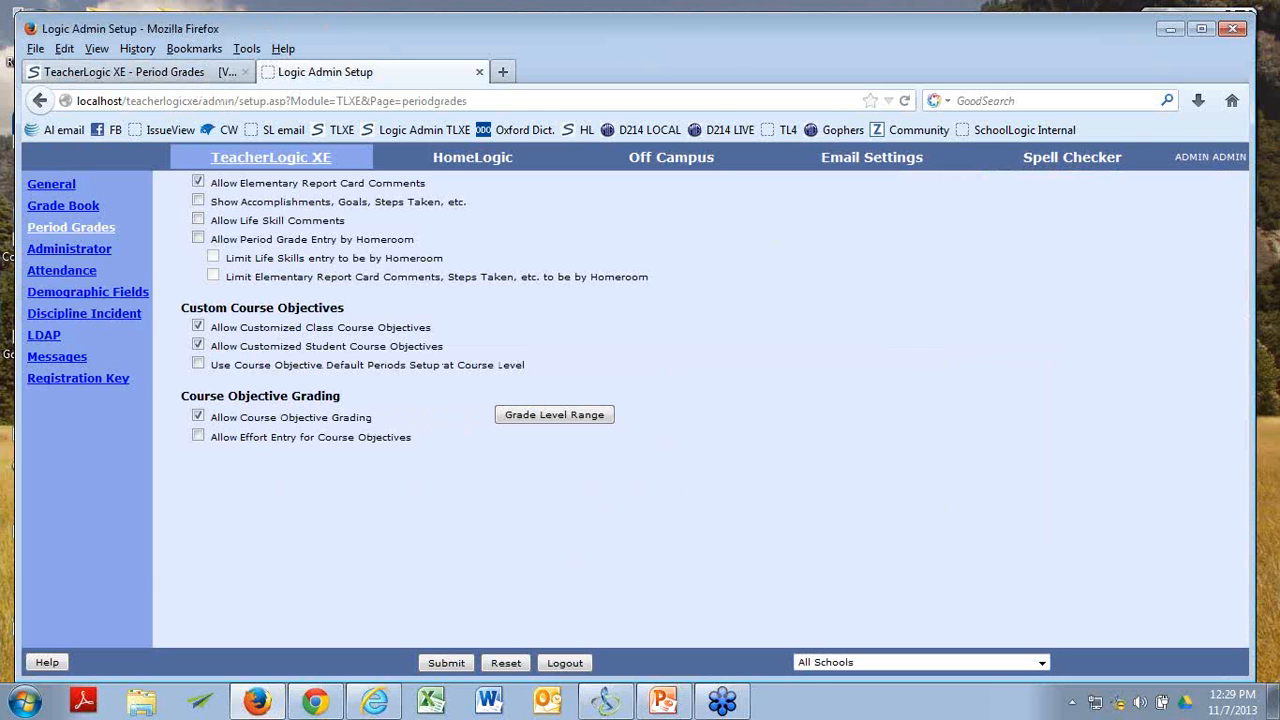
{"action": "key", "text": "alt+Tab"}
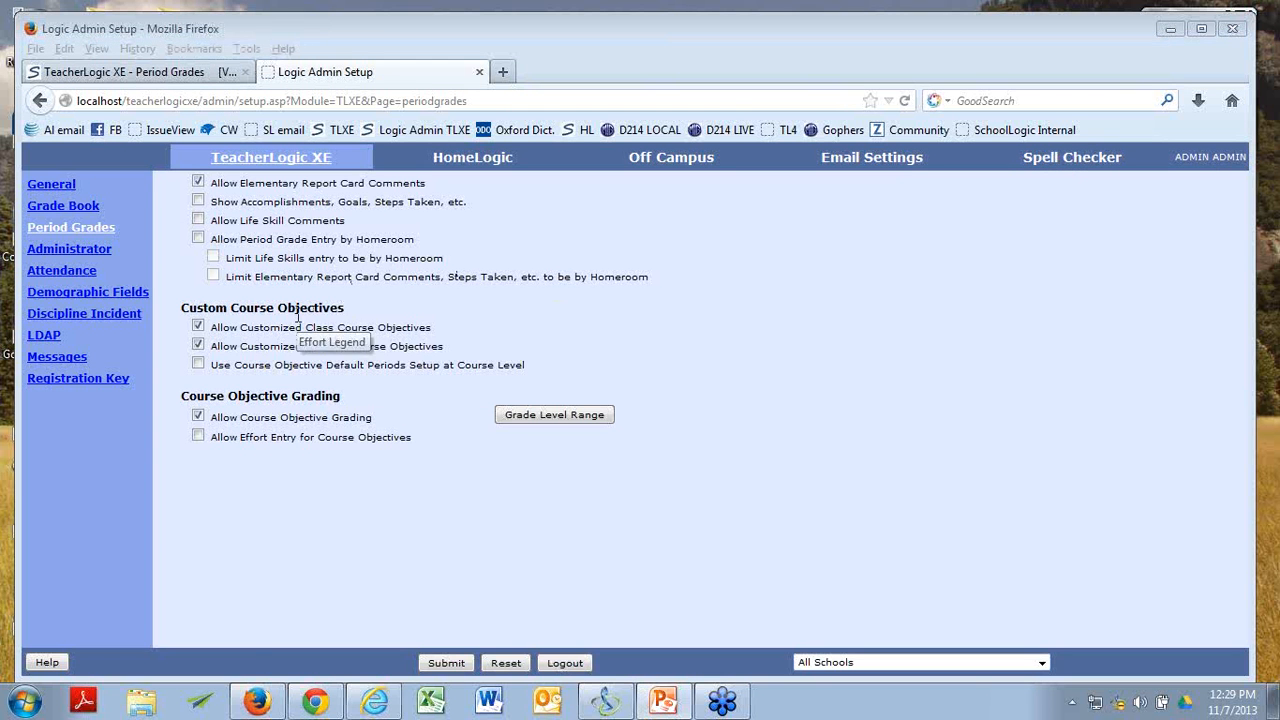
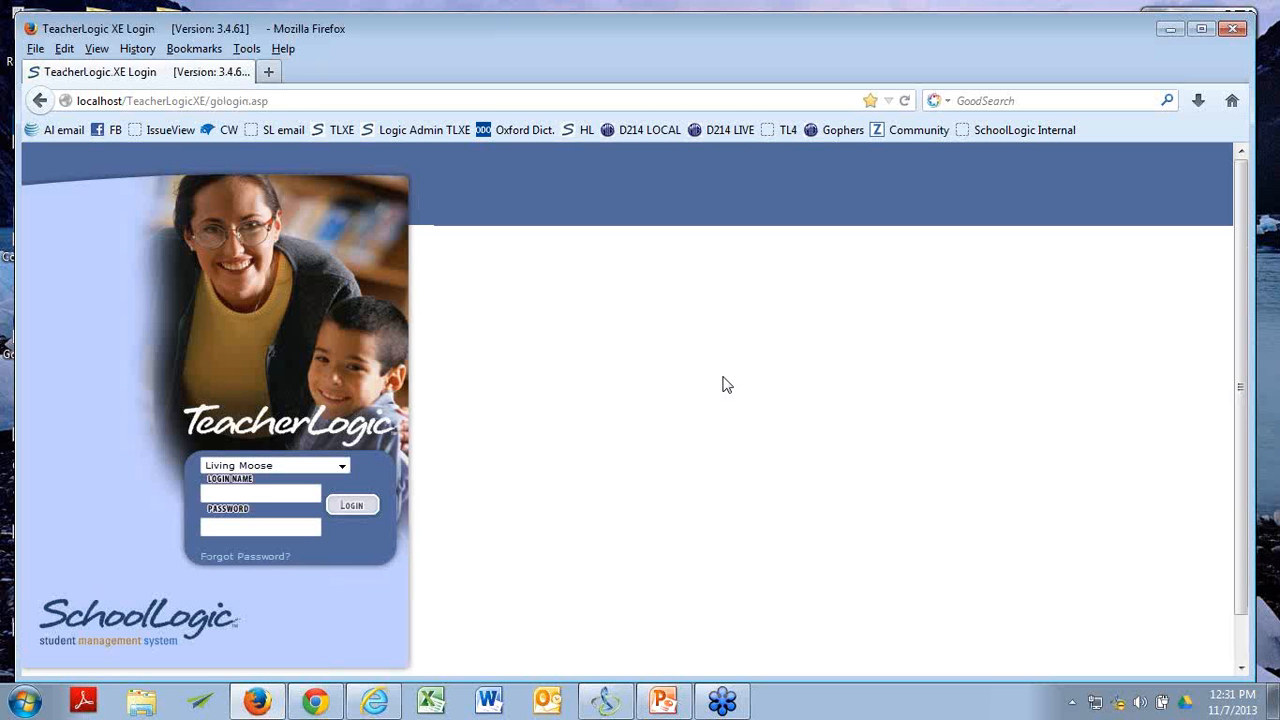
Log in to TeacherLogic for Clinton Area School Dist with the teacher's login name and account password.
{"action": "left_click", "coordinate": [352, 466]}
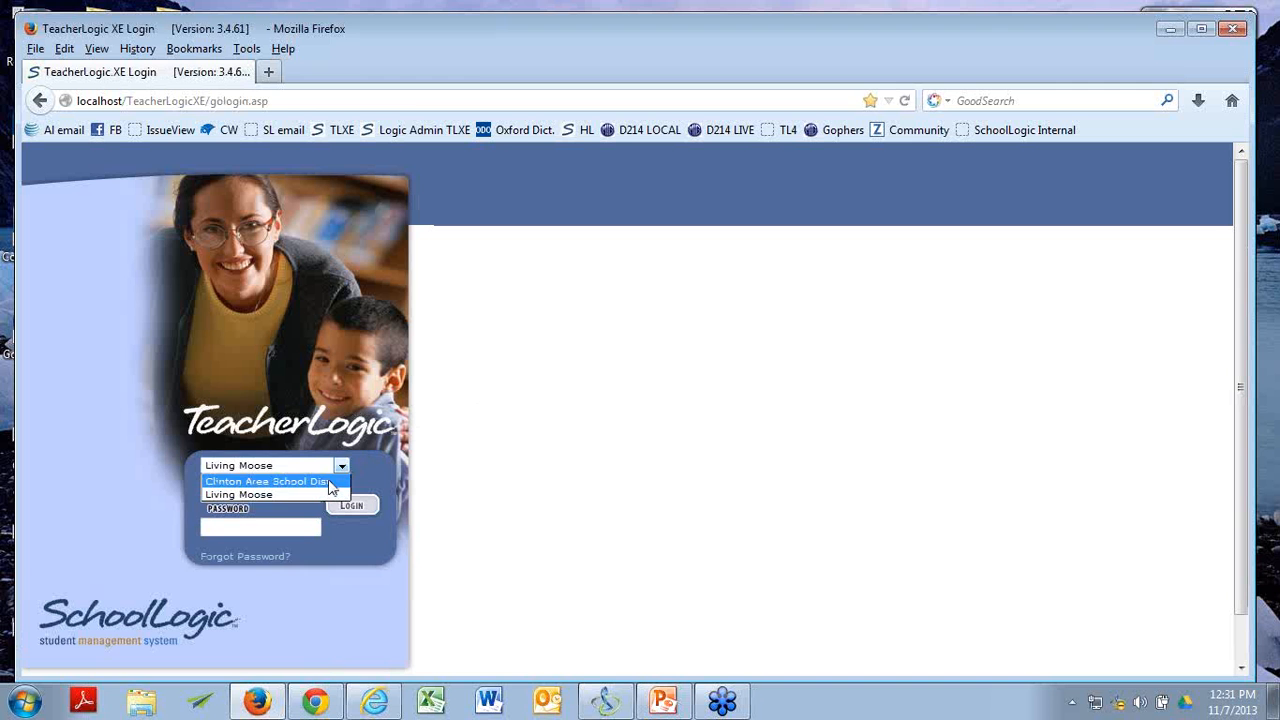
{"action": "left_click", "coordinate": [330, 482]}
{"action": "left_click", "coordinate": [287, 491]}
{"action": "type", "text": "black"}
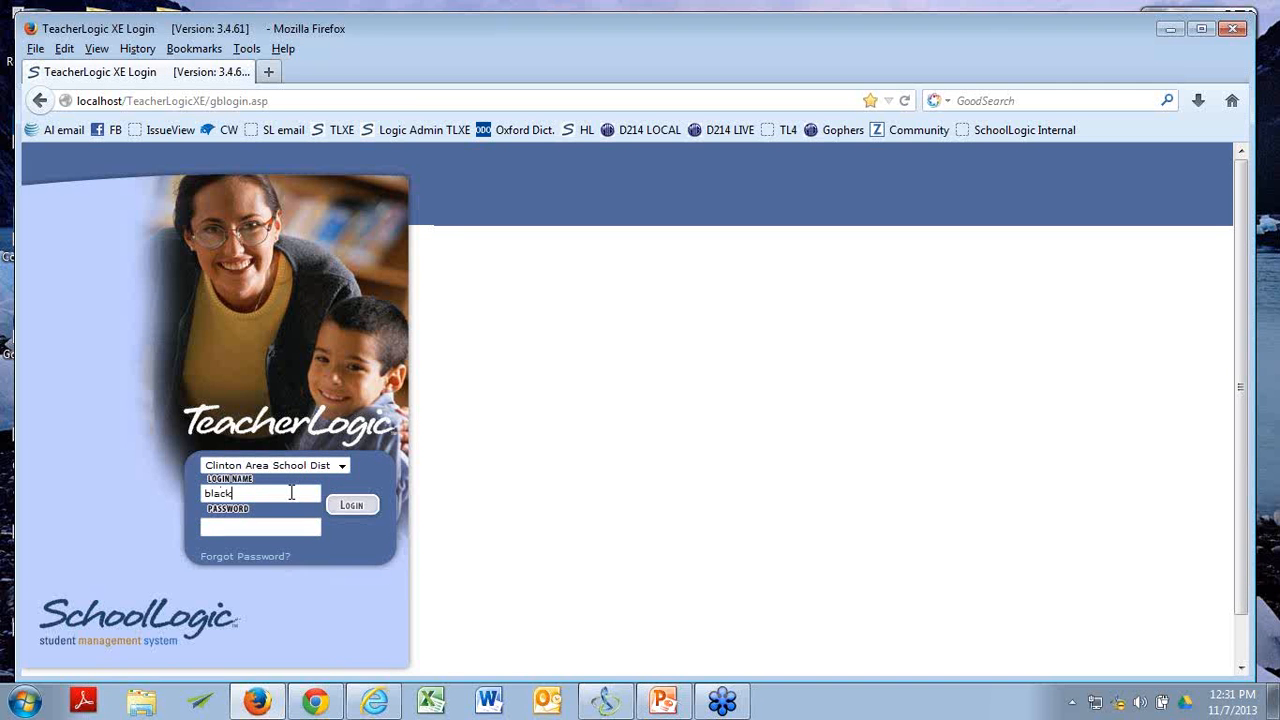
{"action": "key", "text": "Tab"}
{"action": "type", "text": "*****"}
{"action": "key", "text": "Return"}
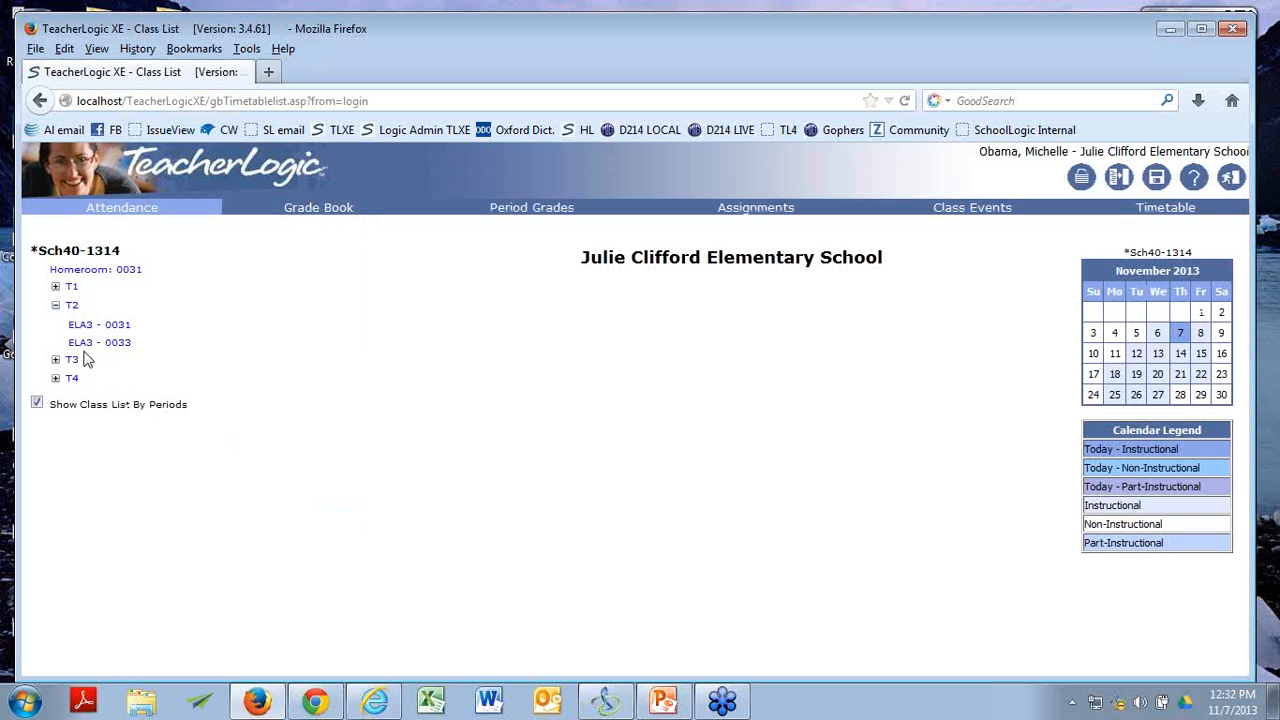
Open the period grades for class ELA3 - 0031 under T2 and check the effort choices for the second Reading outcome.
{"action": "left_click", "coordinate": [106, 328]}
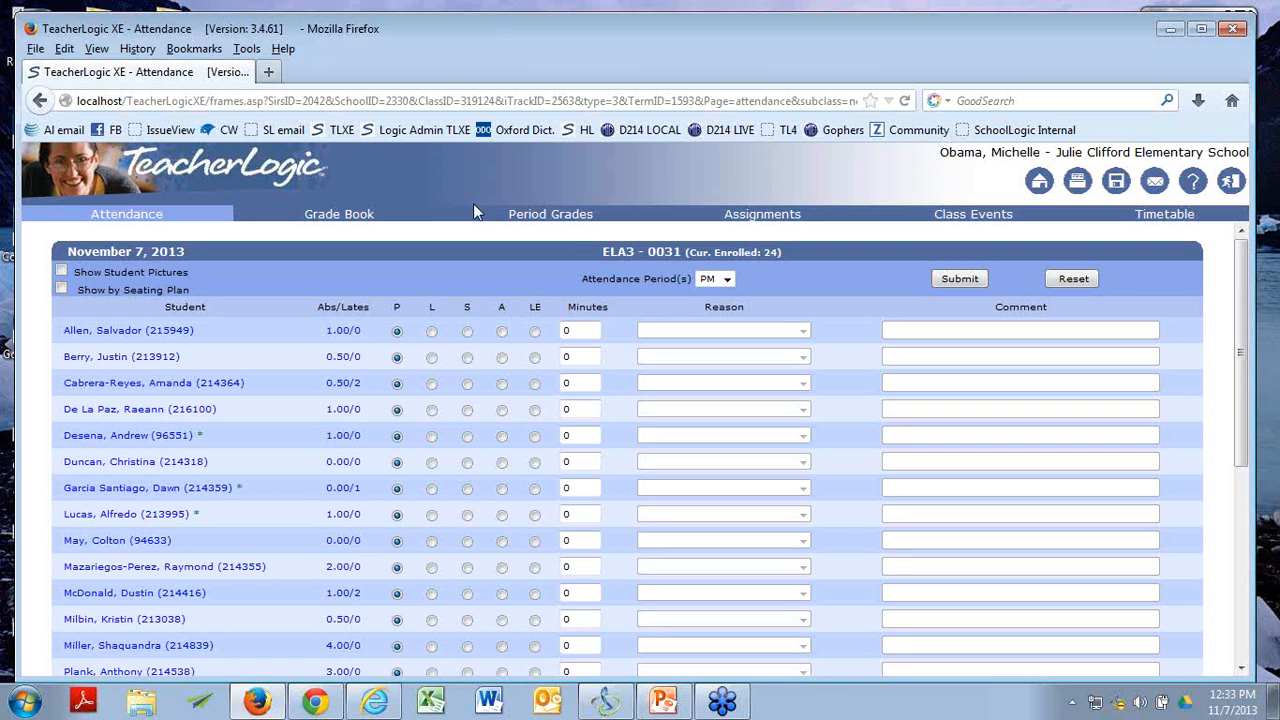
{"action": "left_click", "coordinate": [571, 218]}
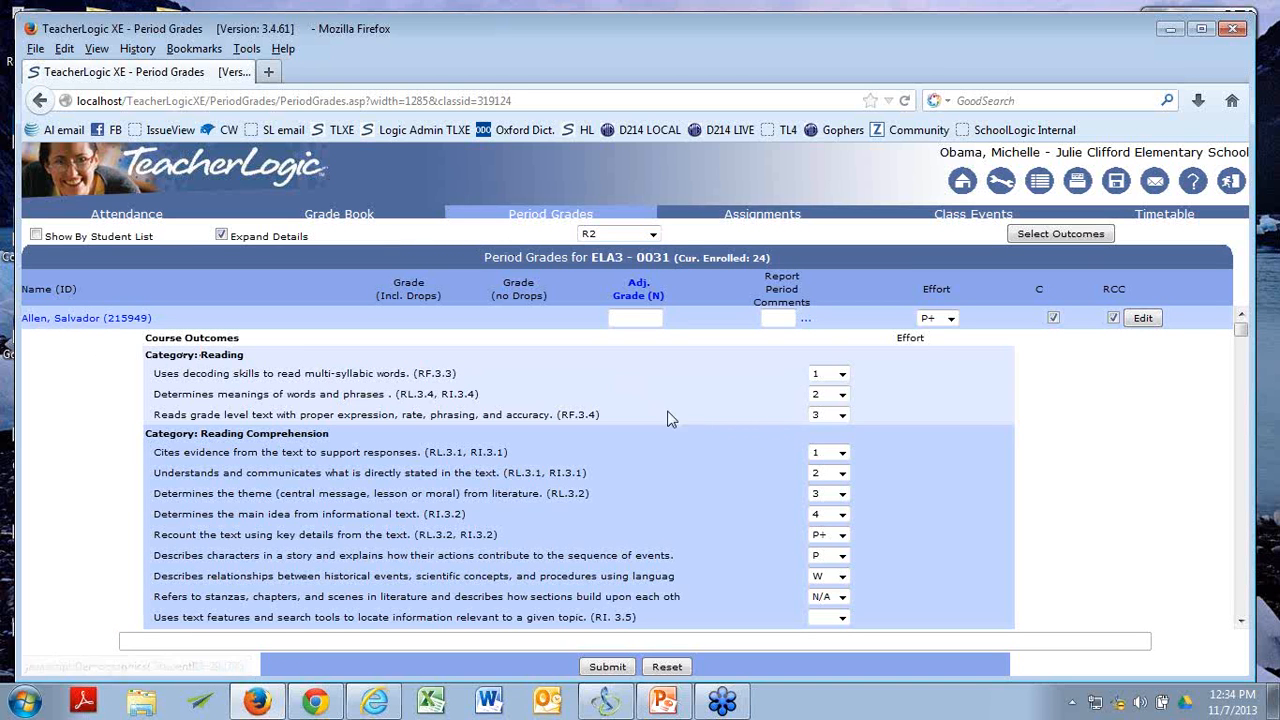
{"action": "left_click", "coordinate": [828, 394]}
{"action": "left_click", "coordinate": [830, 438]}
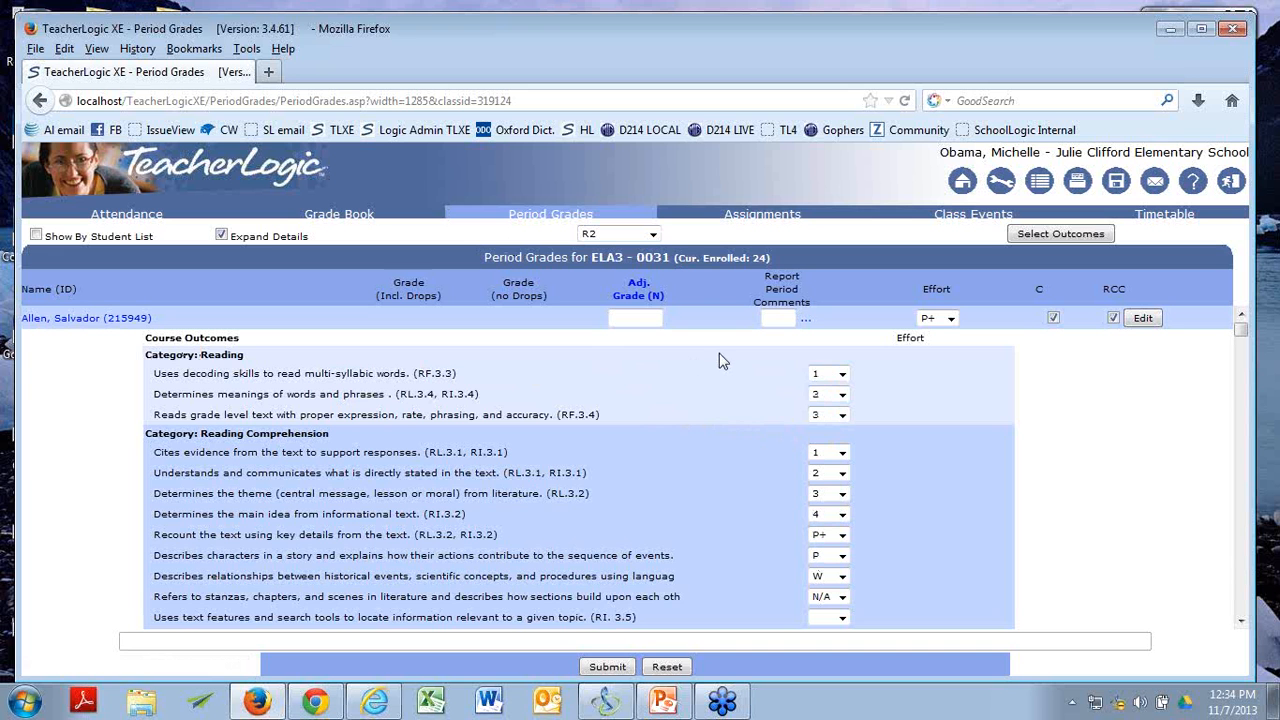
Open the first student's R2 period grade details and inspect the effort choices for the overall mark and first Reading outcome.
{"action": "left_click", "coordinate": [1143, 318]}
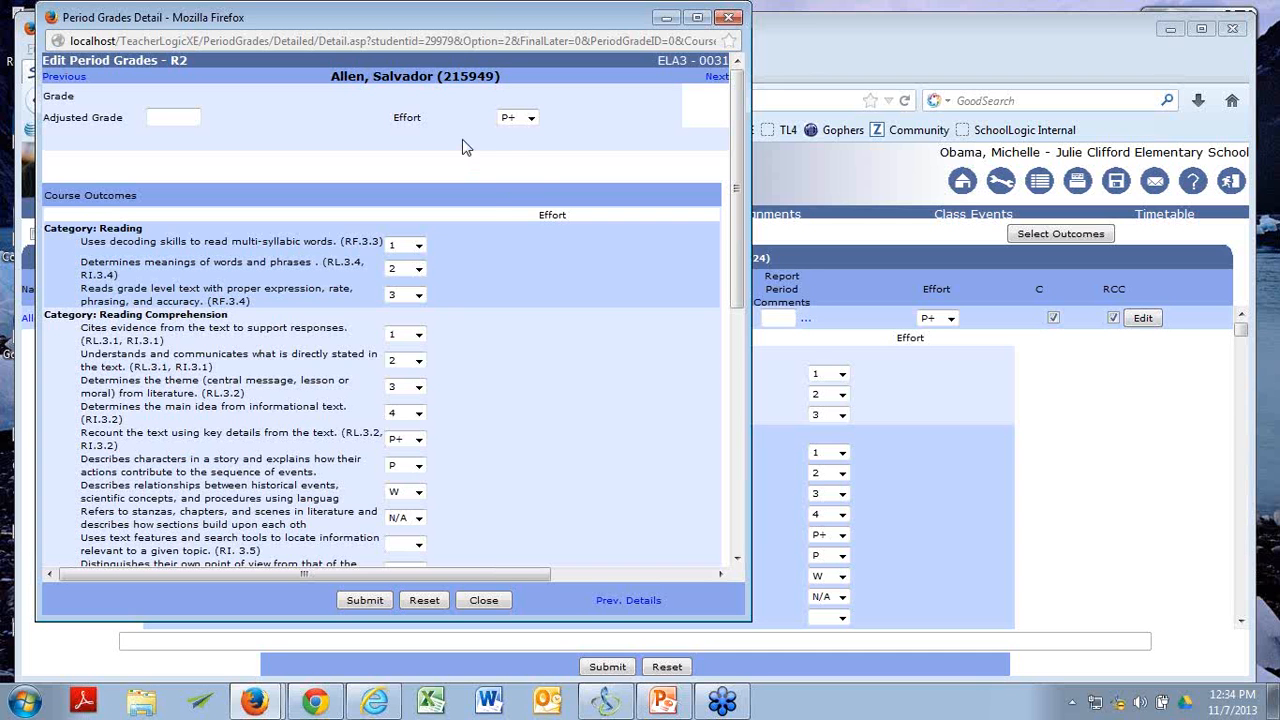
{"action": "left_click", "coordinate": [531, 119]}
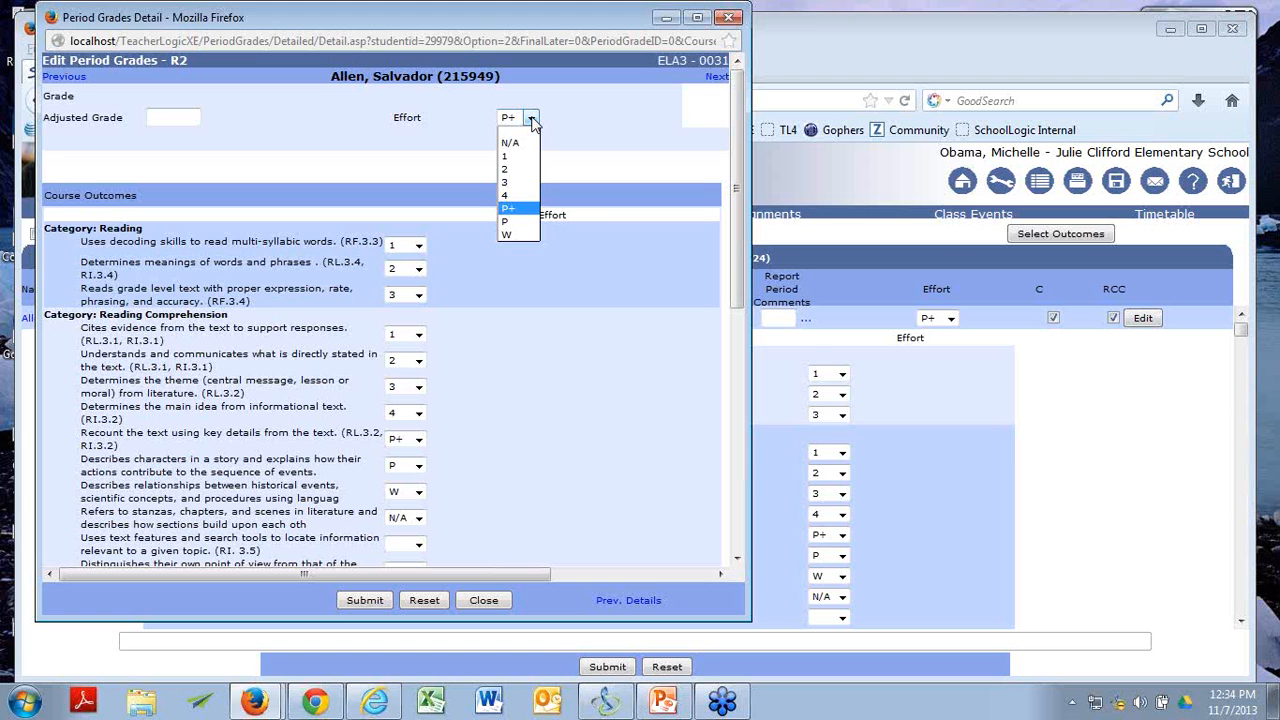
{"action": "left_click", "coordinate": [525, 208]}
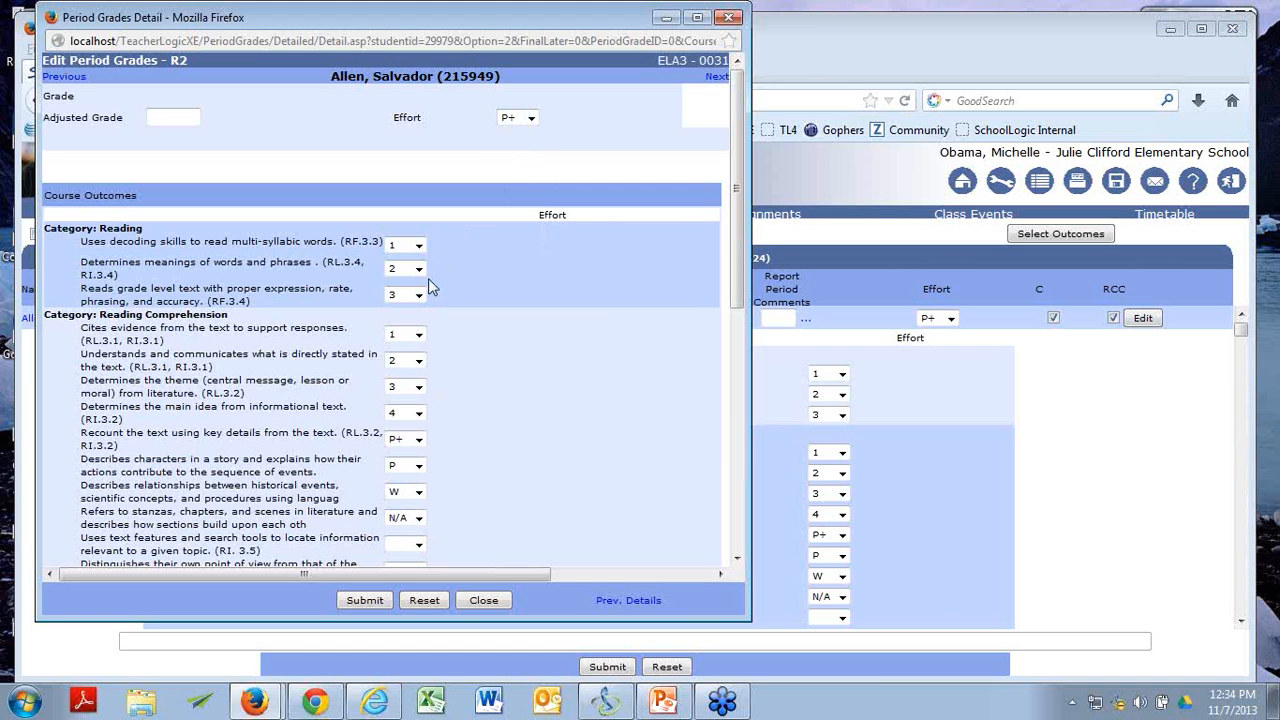
{"action": "left_click", "coordinate": [420, 248]}
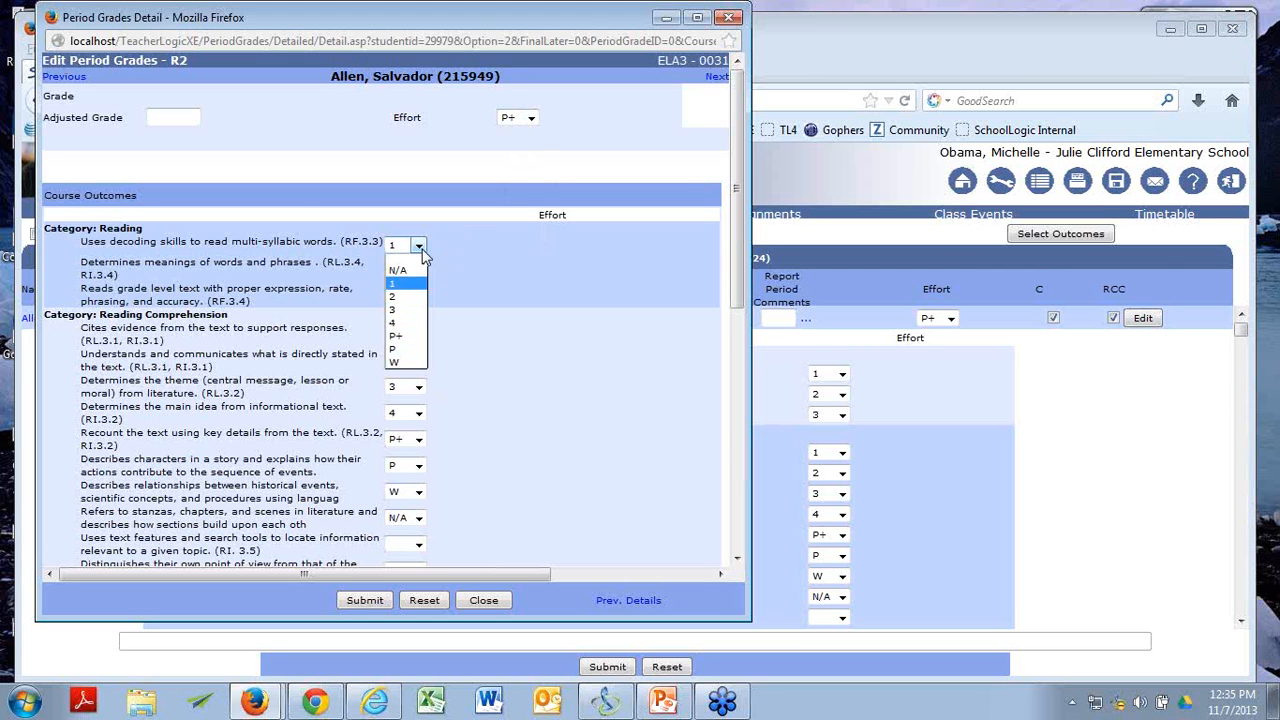
{"action": "left_click", "coordinate": [421, 252]}
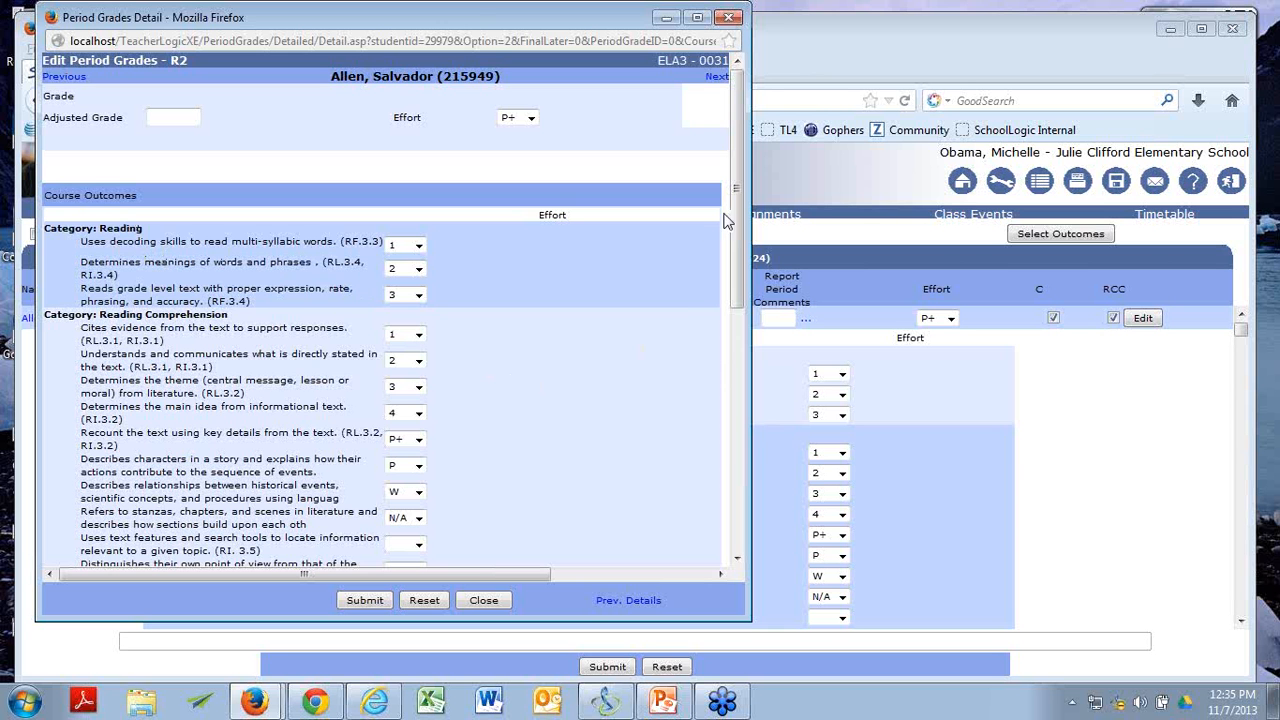
Enlarge the detail window to review the report period and elementary report card comments, and close it.
{"action": "left_click_drag", "start_coordinate": [735, 185], "coordinate": [1075, 427]}
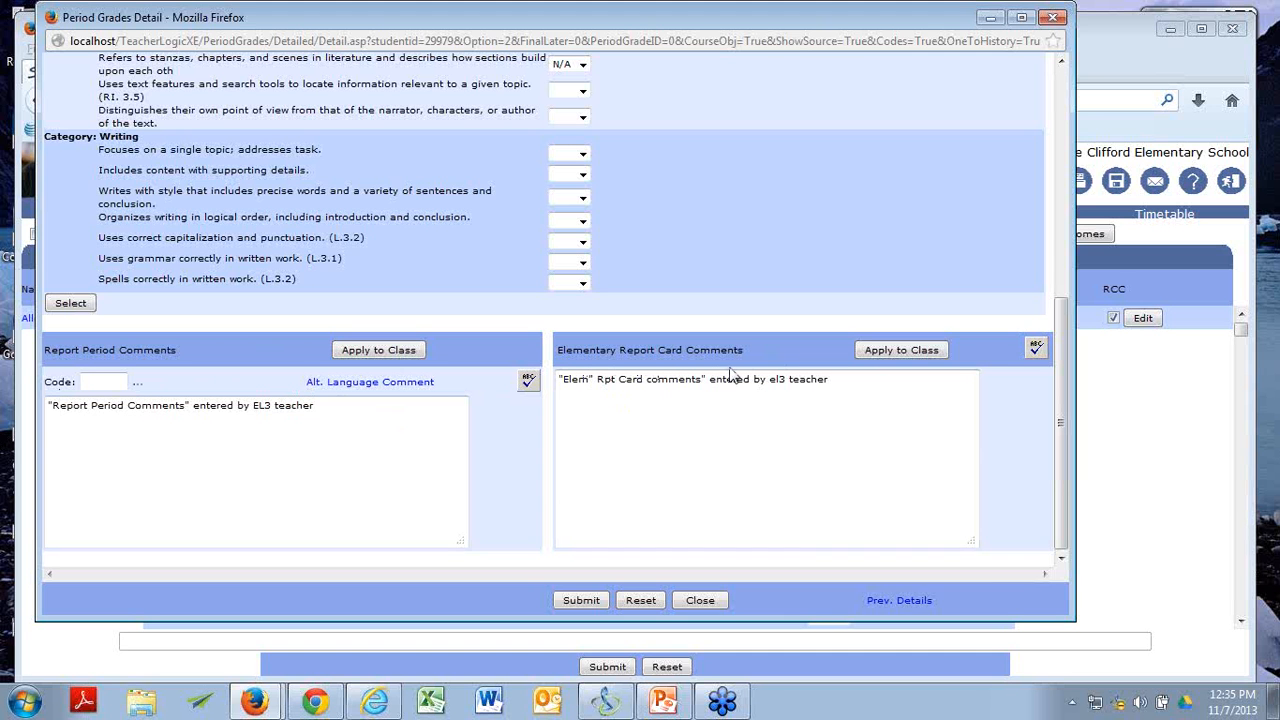
{"action": "left_click", "coordinate": [634, 410]}
{"action": "left_click", "coordinate": [1053, 17]}
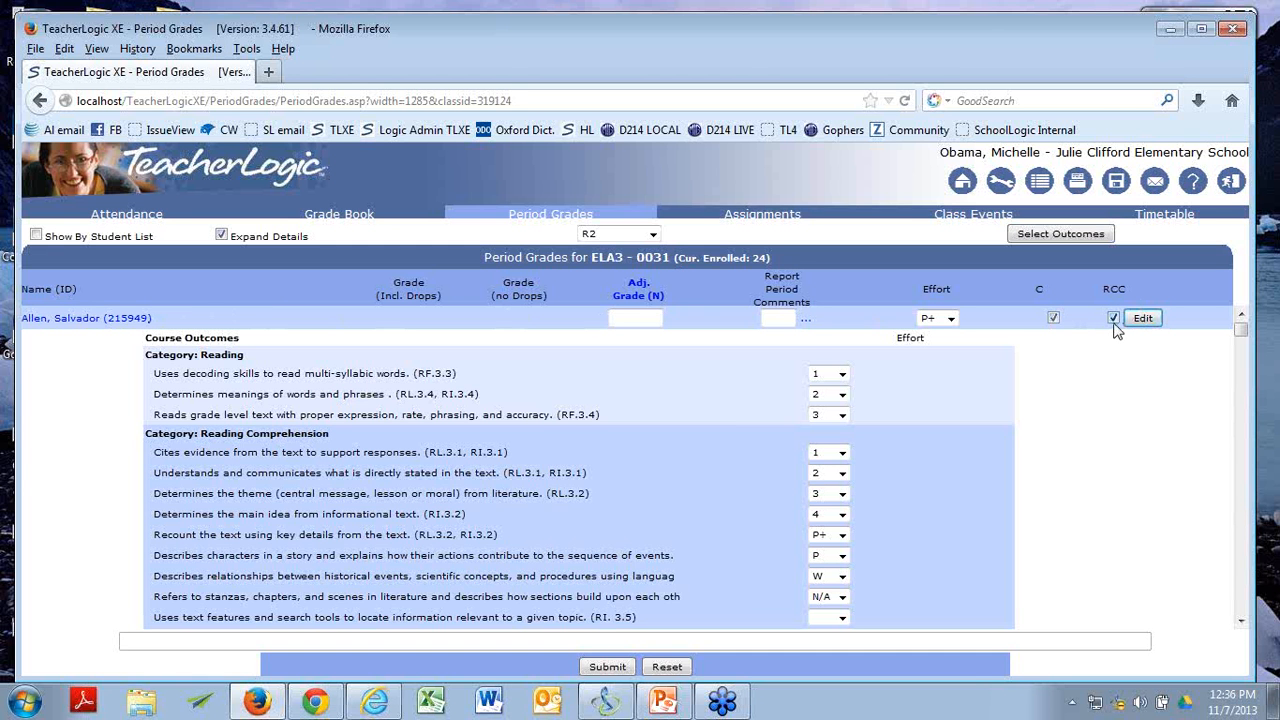
Examine the comment indicators, effort marks and course outcomes for the first three students in ELA3 - 0031.
{"action": "left_click", "coordinate": [1052, 317]}
{"action": "scroll", "coordinate": [1018, 397], "scroll_direction": "down", "scroll_amount": 2}
{"action": "scroll", "coordinate": [1018, 397], "scroll_direction": "up", "scroll_amount": 2}
{"action": "scroll", "coordinate": [995, 429], "scroll_direction": "down", "scroll_amount": 10}
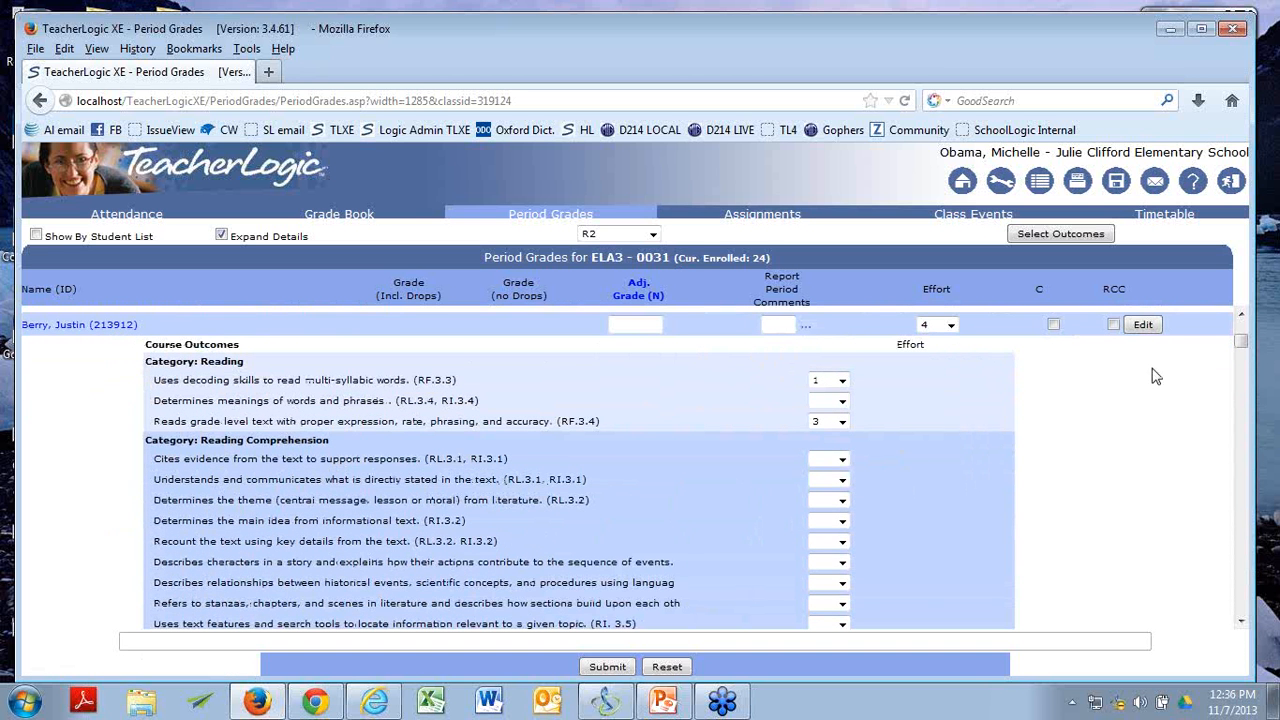
{"action": "left_click", "coordinate": [1241, 315]}
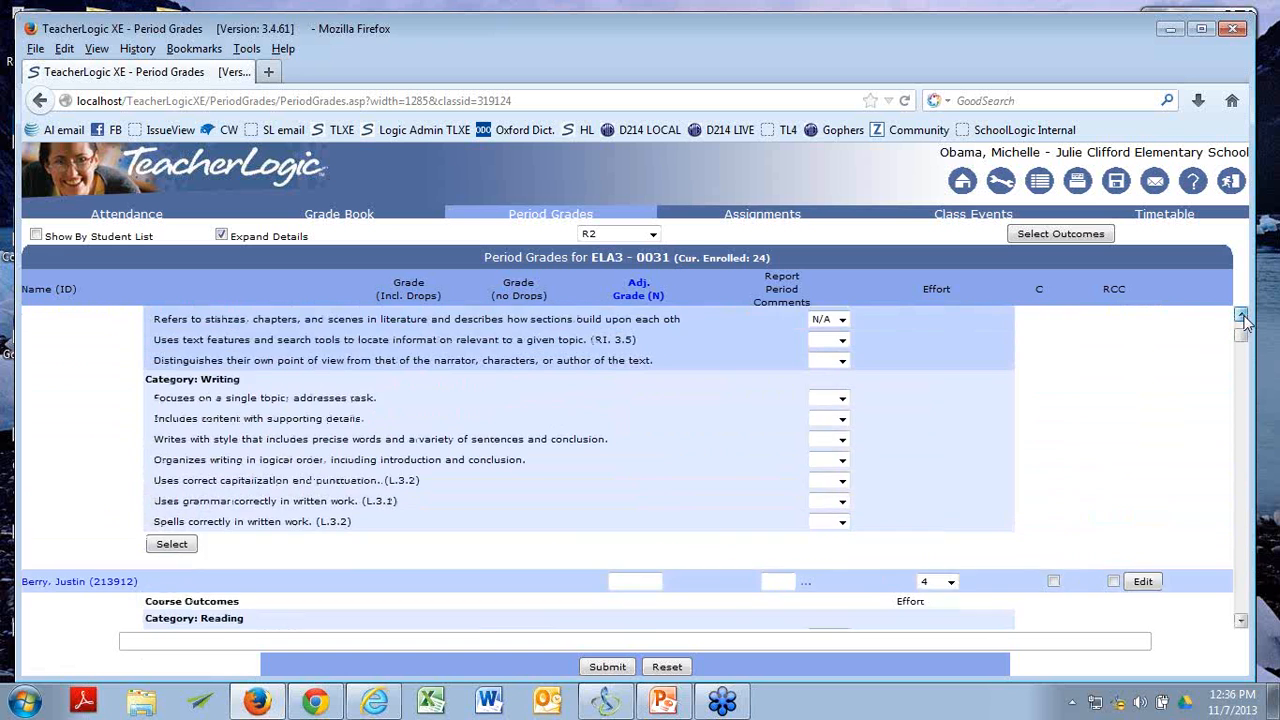
{"action": "left_click", "coordinate": [1241, 315]}
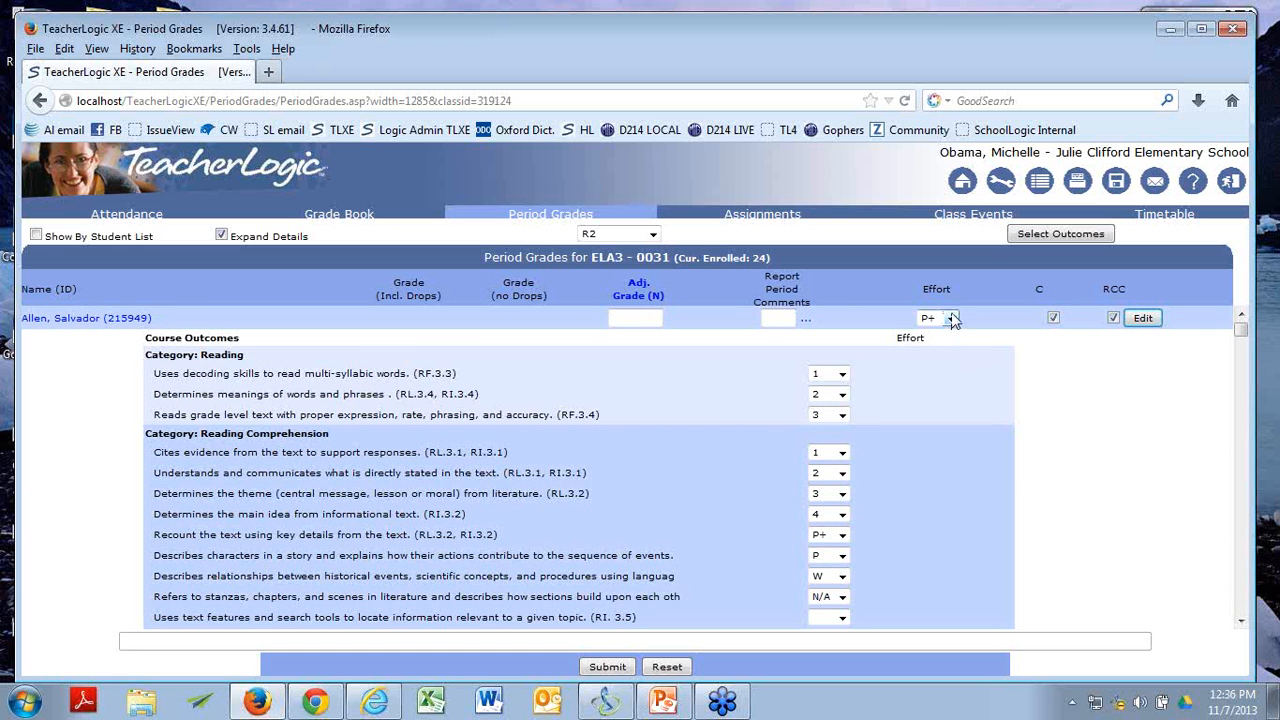
{"action": "scroll", "coordinate": [1028, 423], "scroll_direction": "down", "scroll_amount": 10}
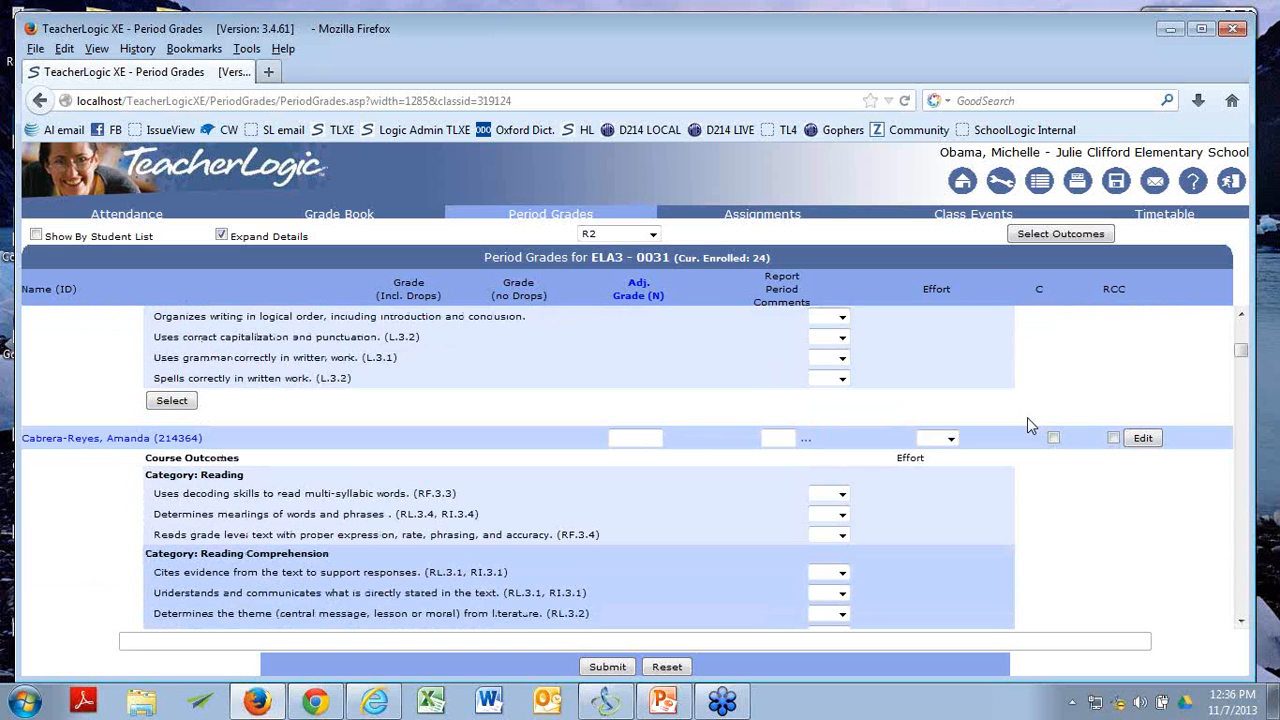
{"action": "scroll", "coordinate": [1027, 417], "scroll_direction": "down", "scroll_amount": 5}
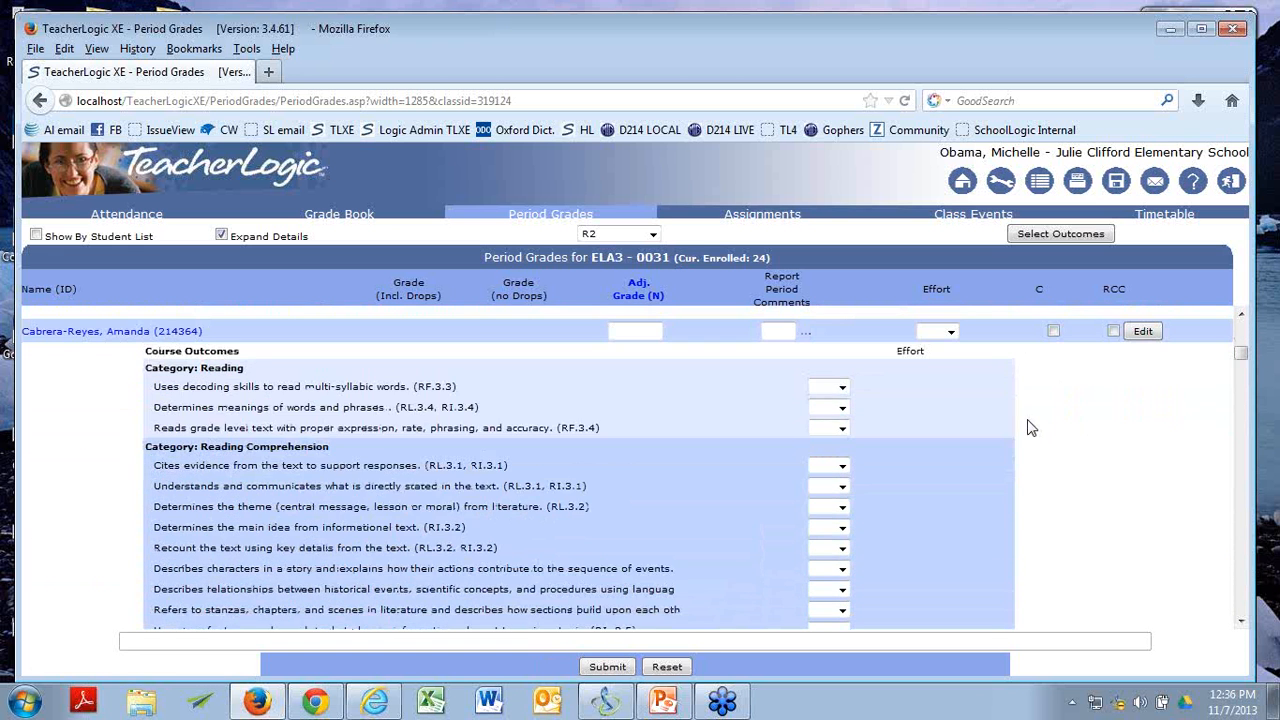
{"action": "scroll", "coordinate": [1030, 422], "scroll_direction": "up", "scroll_amount": 6}
Submit the R2 period grades for ELA3 - 0031 and acknowledge the submission.
{"action": "scroll", "coordinate": [1029, 421], "scroll_direction": "down", "scroll_amount": 4}
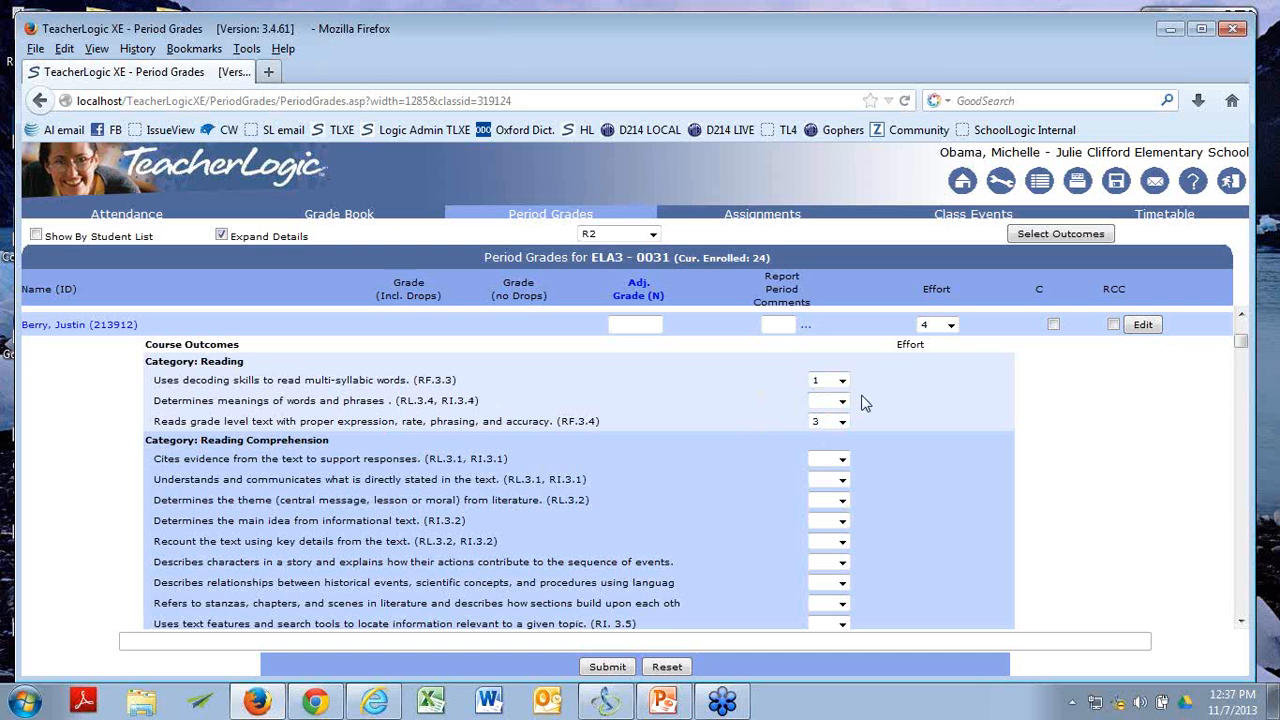
{"action": "left_click", "coordinate": [608, 667]}
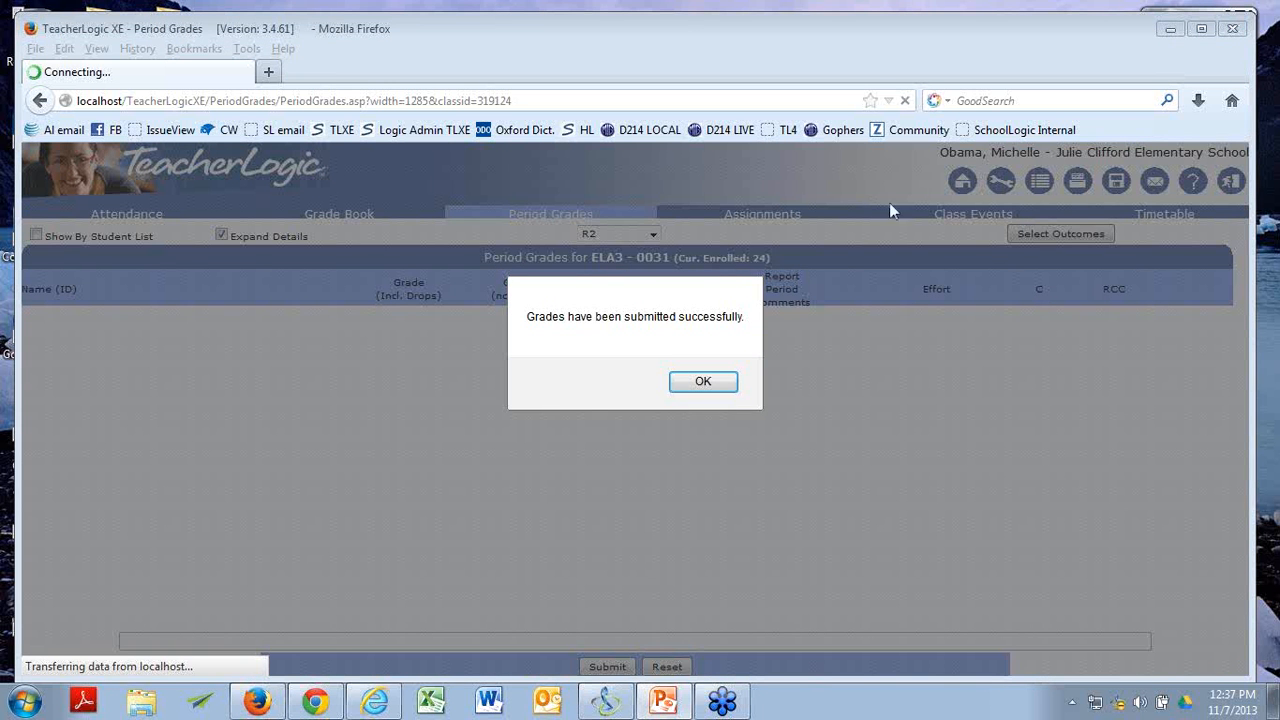
{"action": "left_click", "coordinate": [709, 386]}
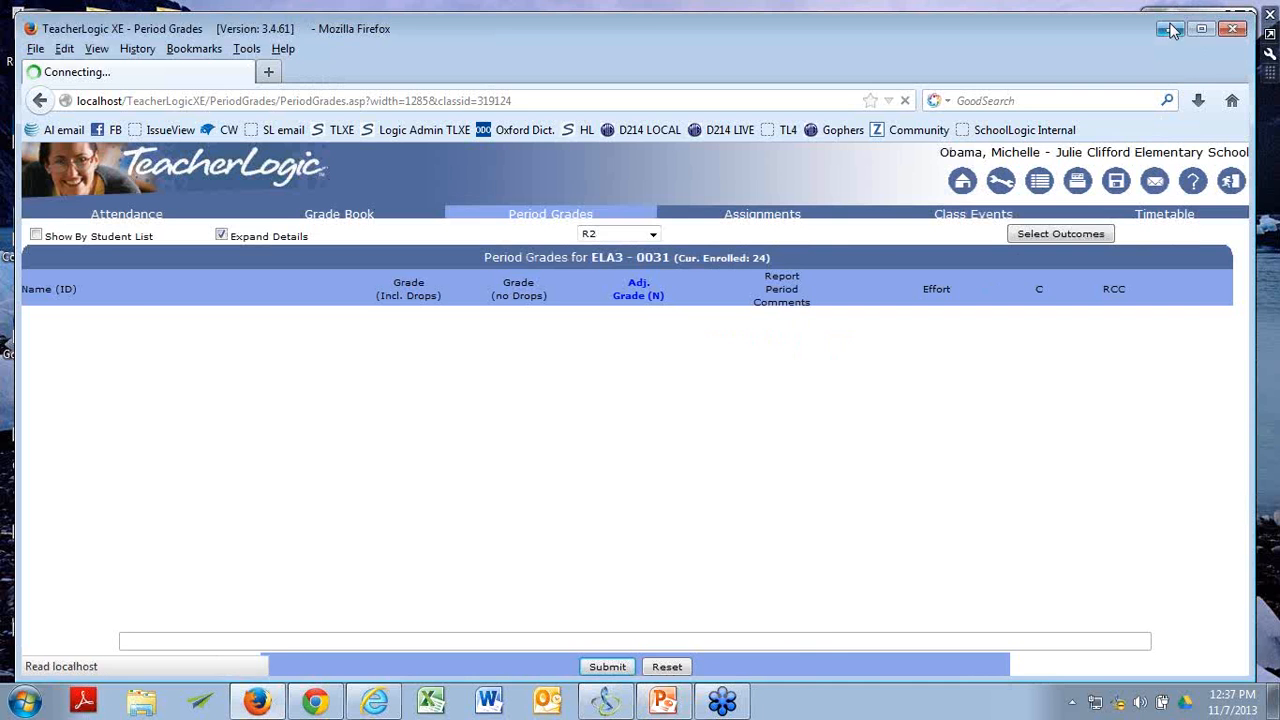
Switch to SchoolLogic in Internet Explorer and open the same student's demographics record from the grade 03 list.
{"action": "left_click", "coordinate": [1172, 30]}
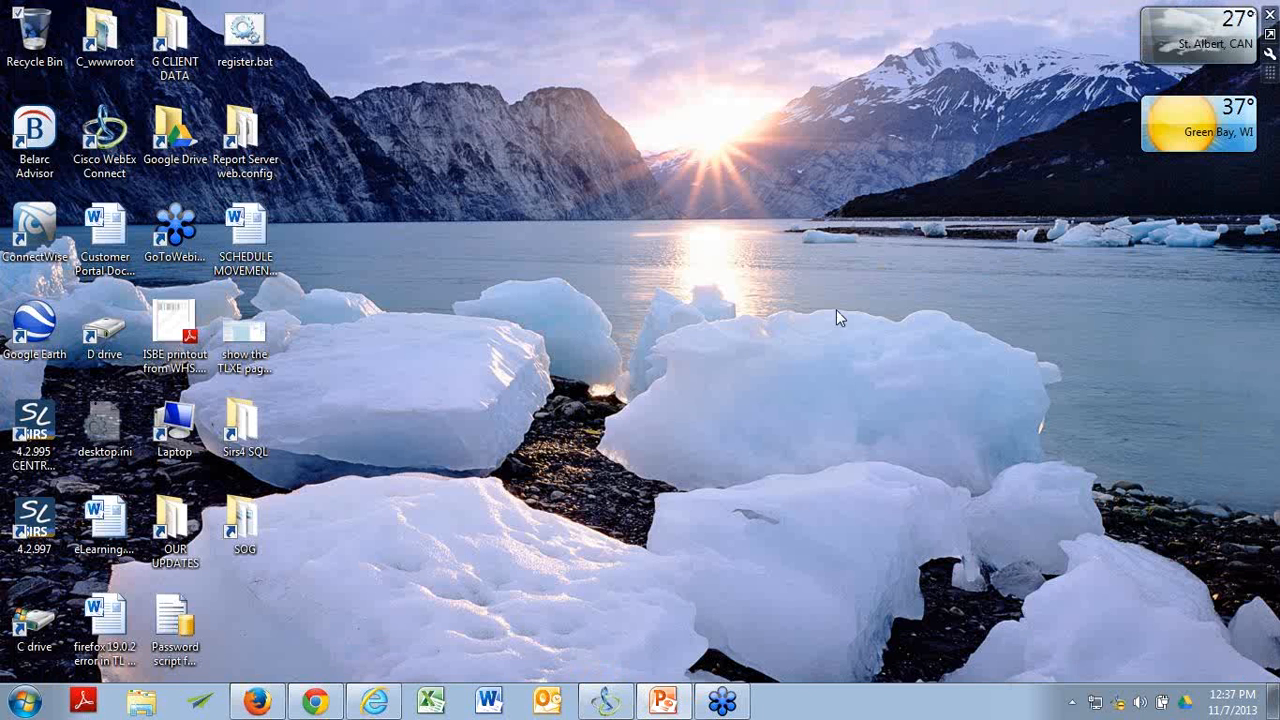
{"action": "left_click", "coordinate": [377, 700]}
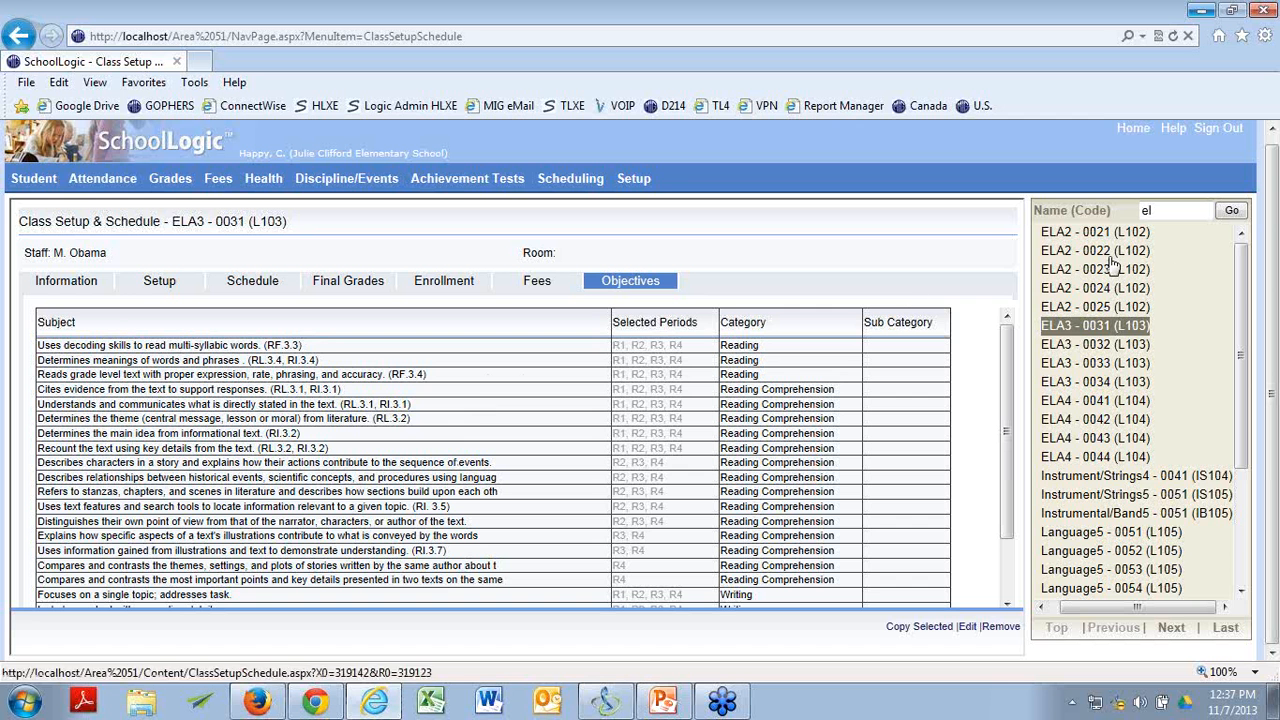
{"action": "left_click_drag", "start_coordinate": [1270, 196], "coordinate": [1270, 163]}
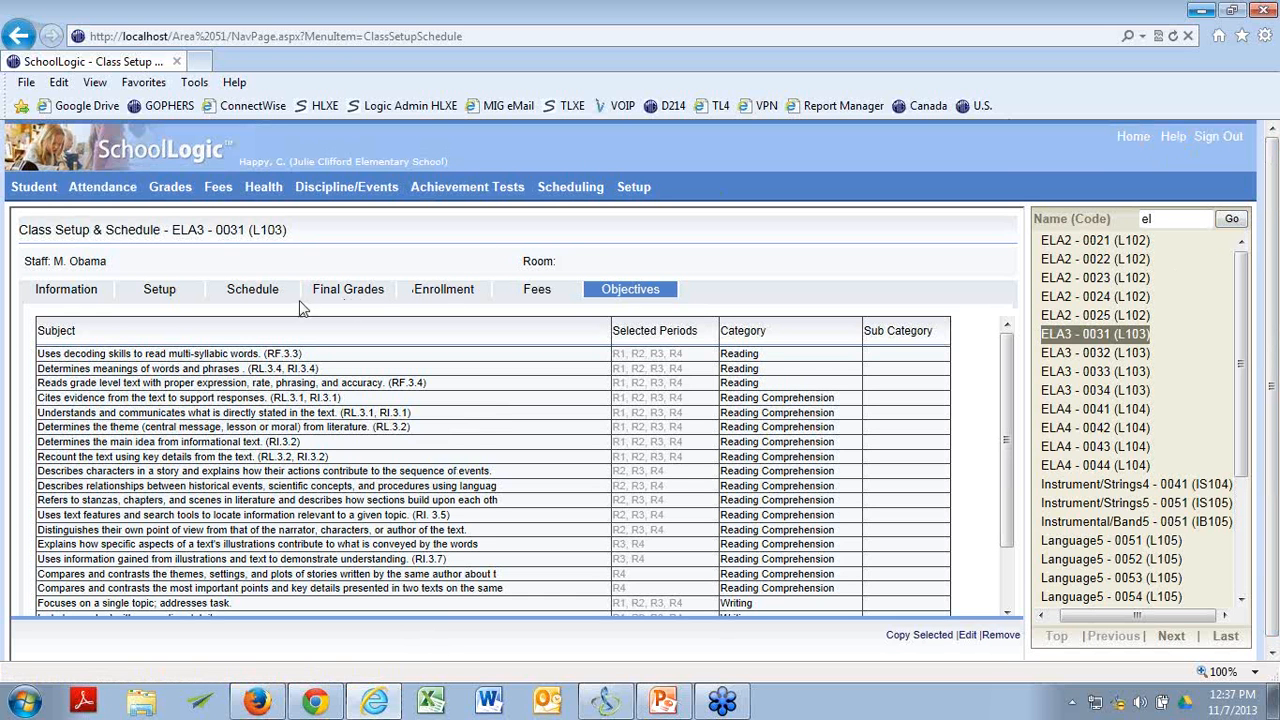
{"action": "left_click", "coordinate": [25, 207]}
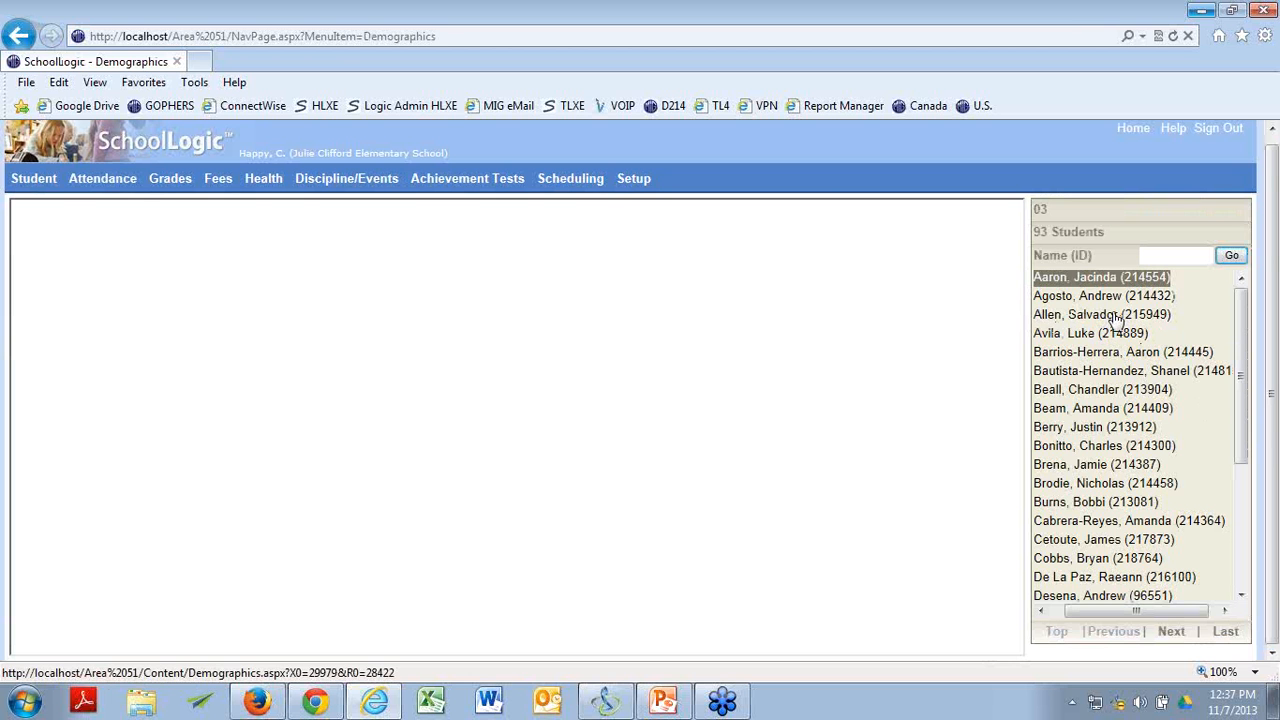
{"action": "left_click", "coordinate": [1116, 318]}
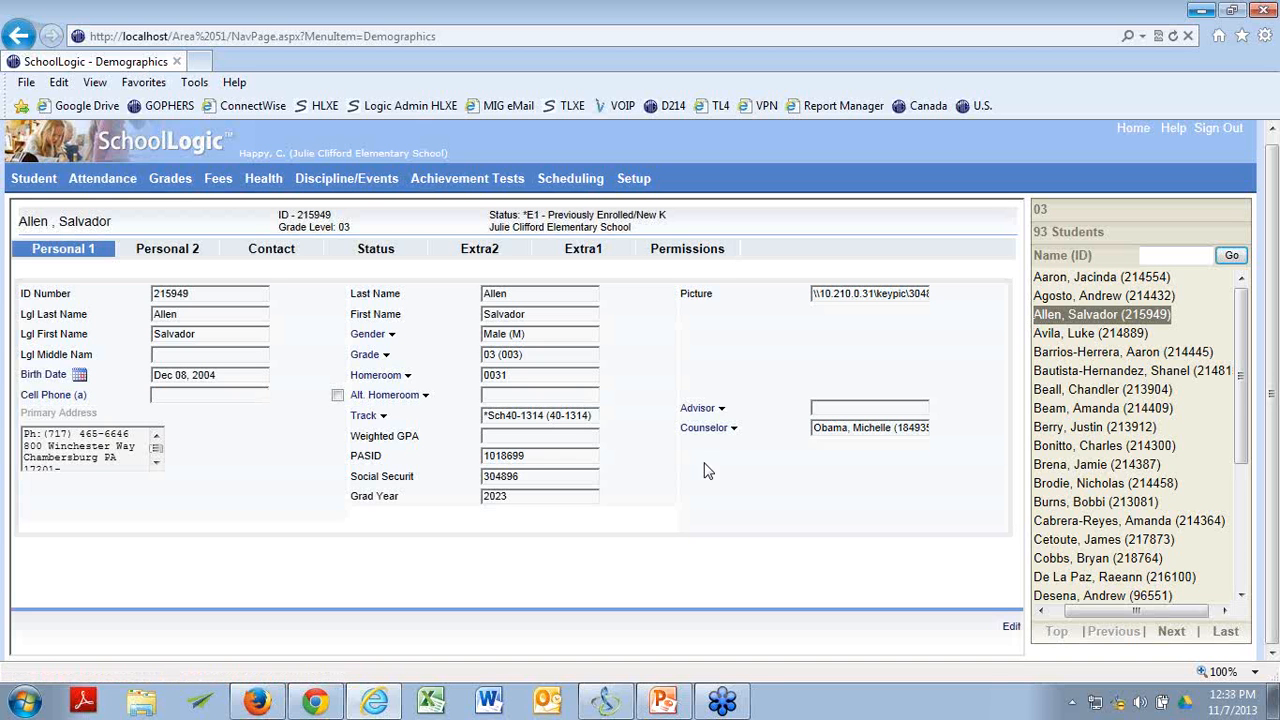
Open the student's Elementary Grades and Objectives for report period R2 (Jan 17 2014).
{"action": "mouse_move", "coordinate": [184, 182]}
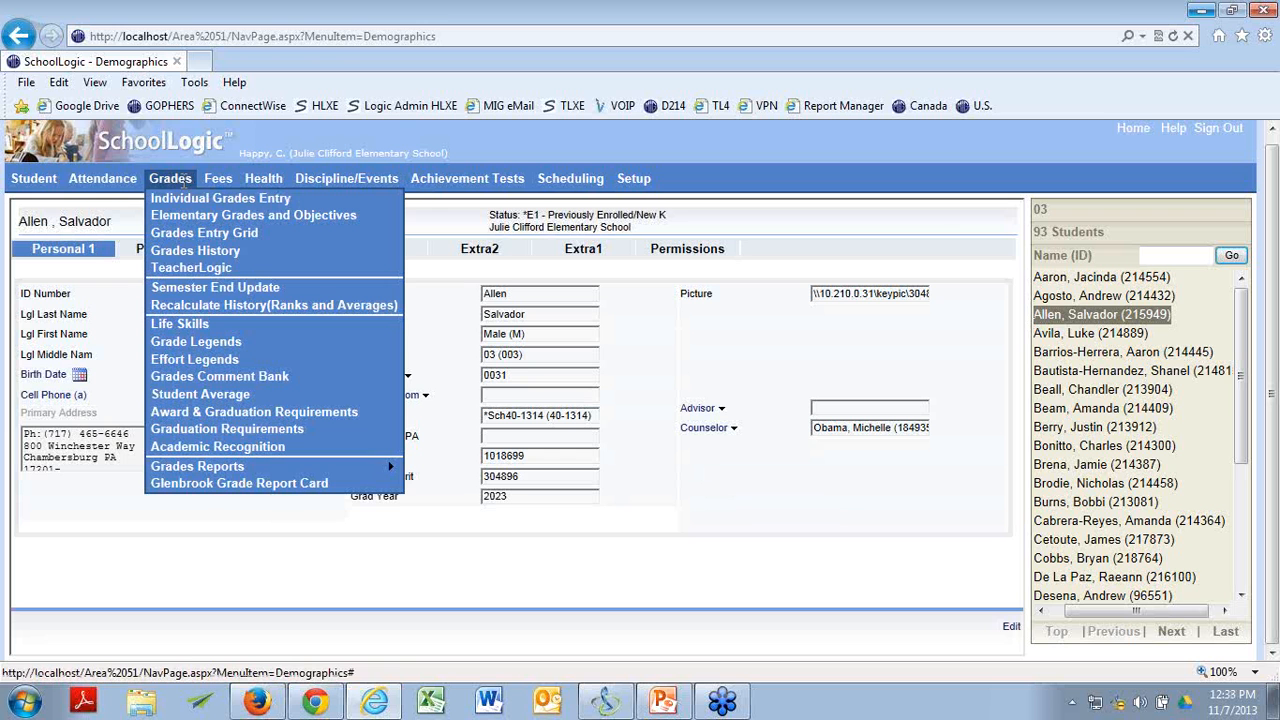
{"action": "left_click", "coordinate": [186, 216]}
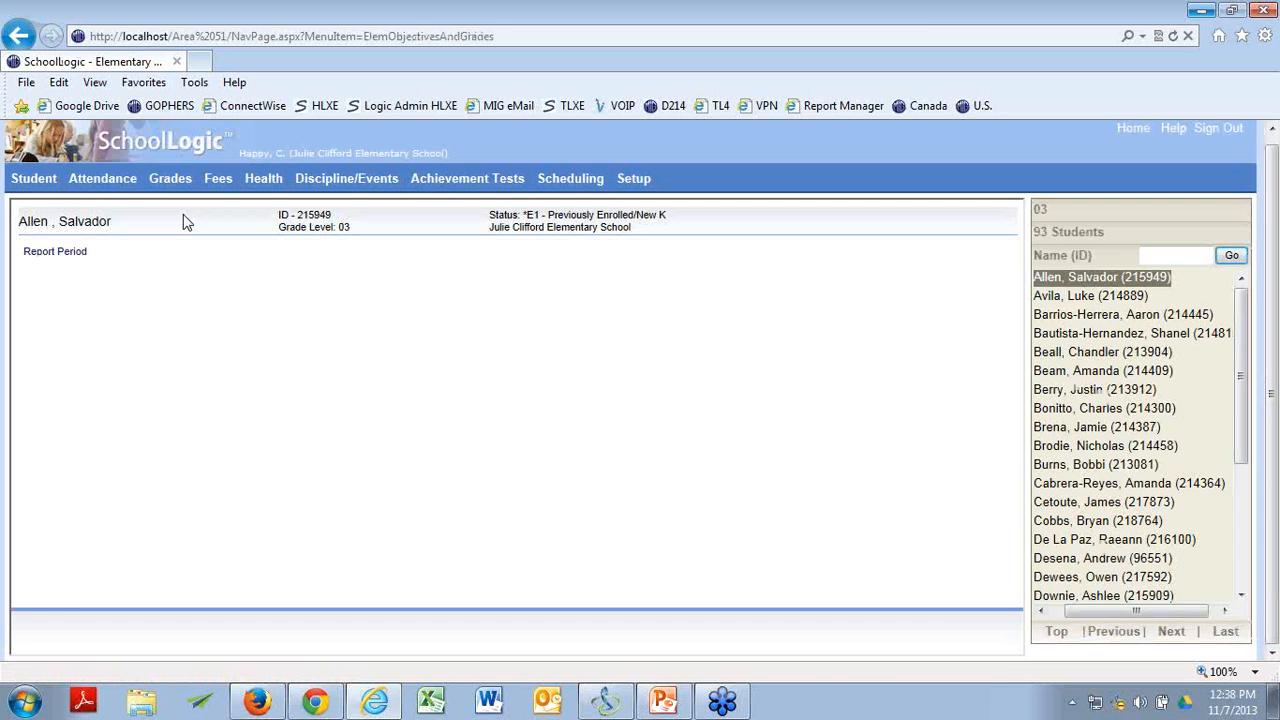
{"action": "mouse_move", "coordinate": [72, 252]}
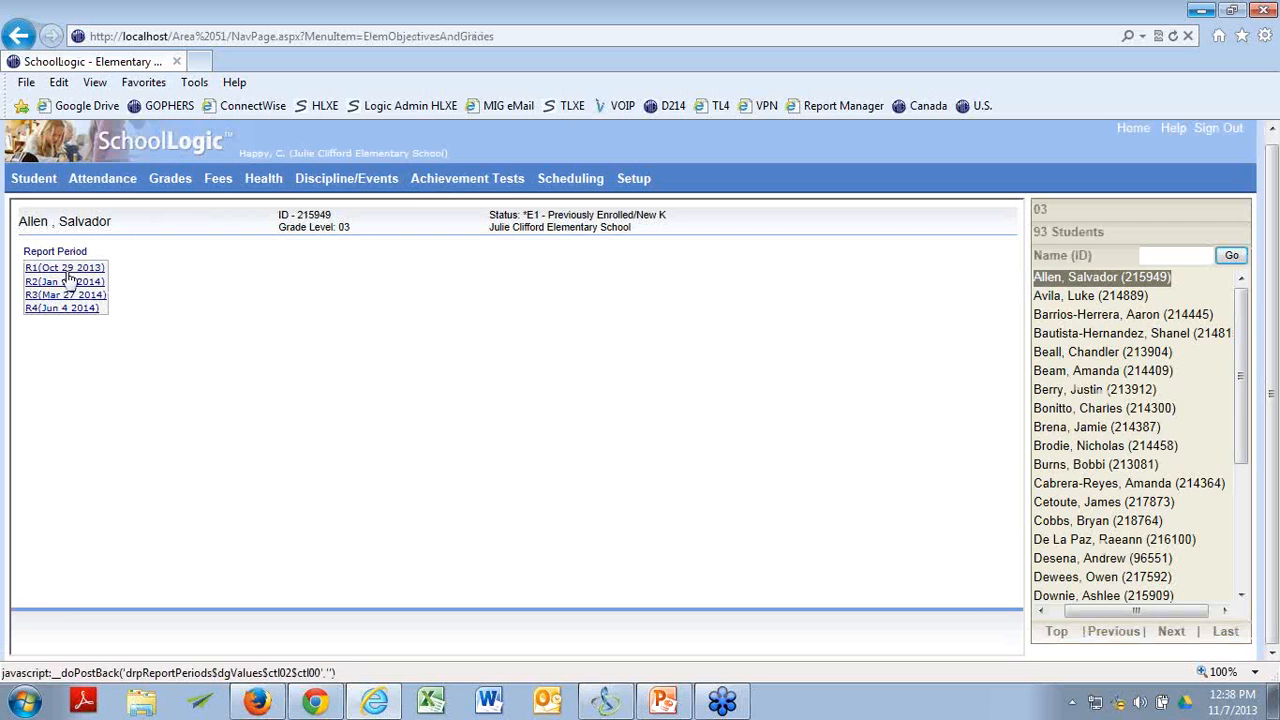
{"action": "left_click", "coordinate": [64, 287]}
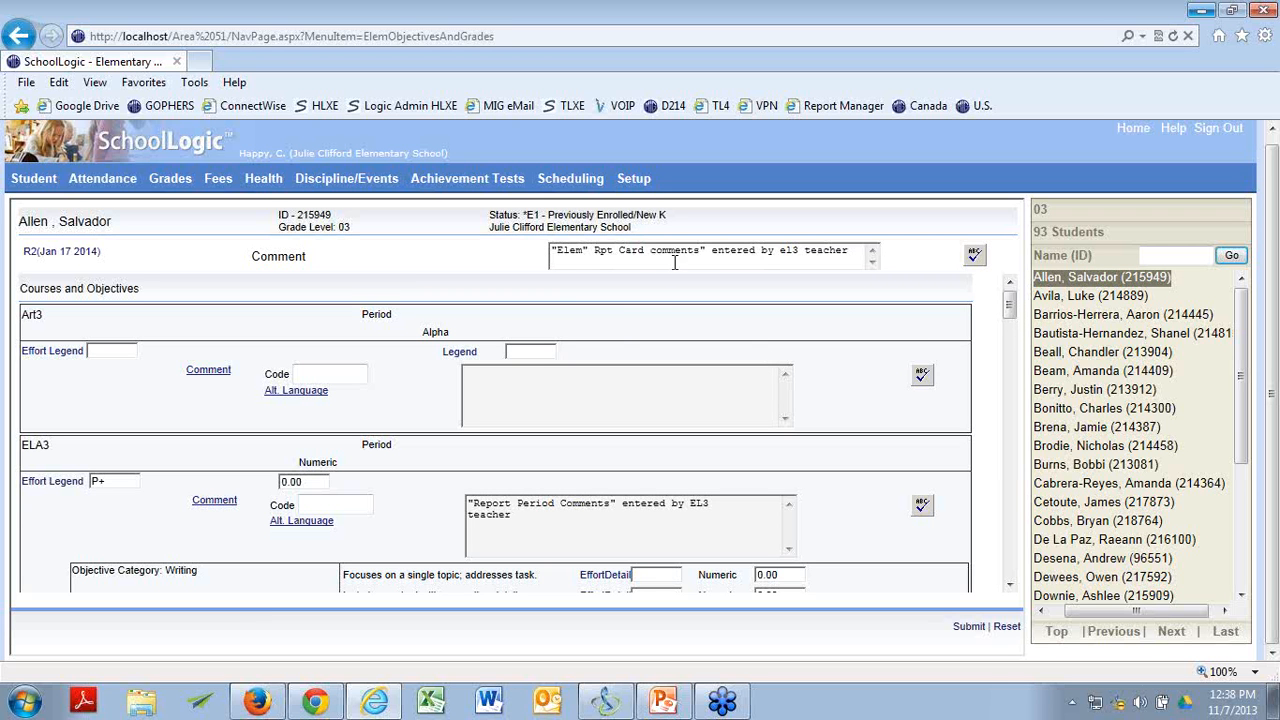
Examine the elementary report card comment and the ELA3 comments and effort details in the Writing, Reading and Reading Comprehension categories.
{"action": "left_click", "coordinate": [617, 252]}
{"action": "left_click", "coordinate": [1009, 586]}
{"action": "scroll", "coordinate": [803, 478], "scroll_direction": "down", "scroll_amount": 8}
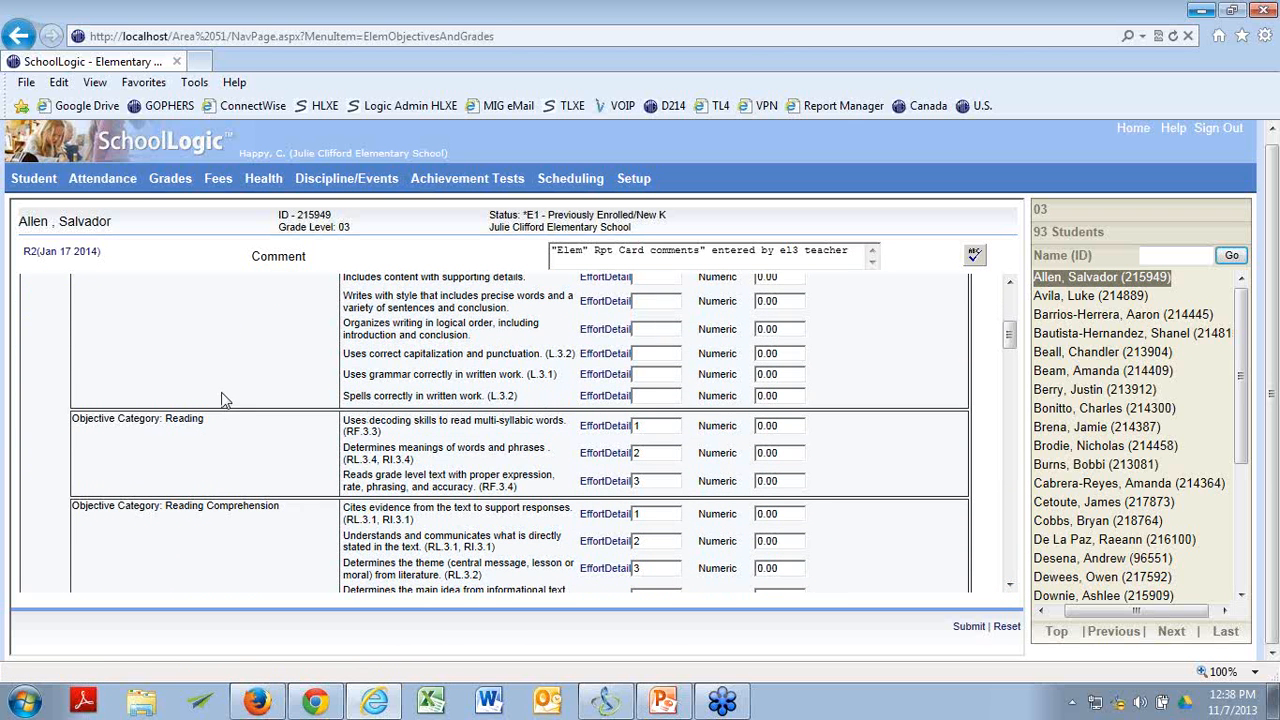
{"action": "scroll", "coordinate": [226, 399], "scroll_direction": "up", "scroll_amount": 3}
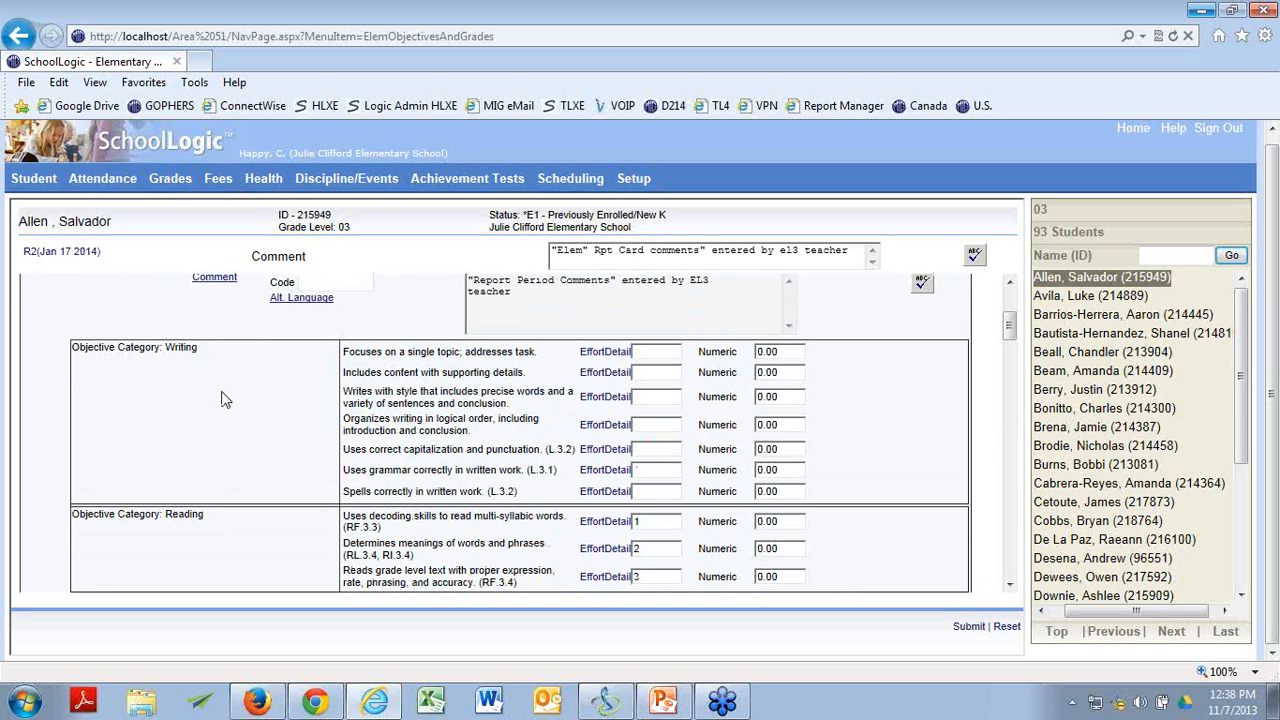
{"action": "scroll", "coordinate": [226, 399], "scroll_direction": "down", "scroll_amount": 1}
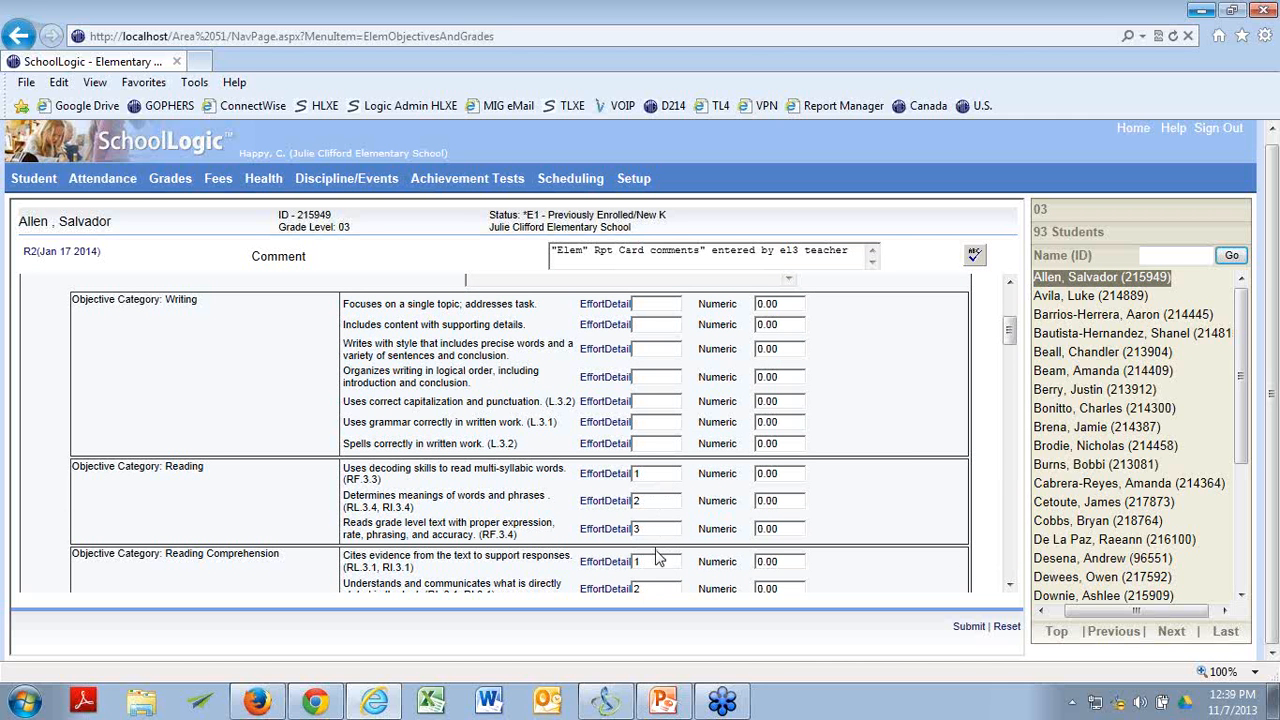
{"action": "scroll", "coordinate": [913, 519], "scroll_direction": "down", "scroll_amount": 5}
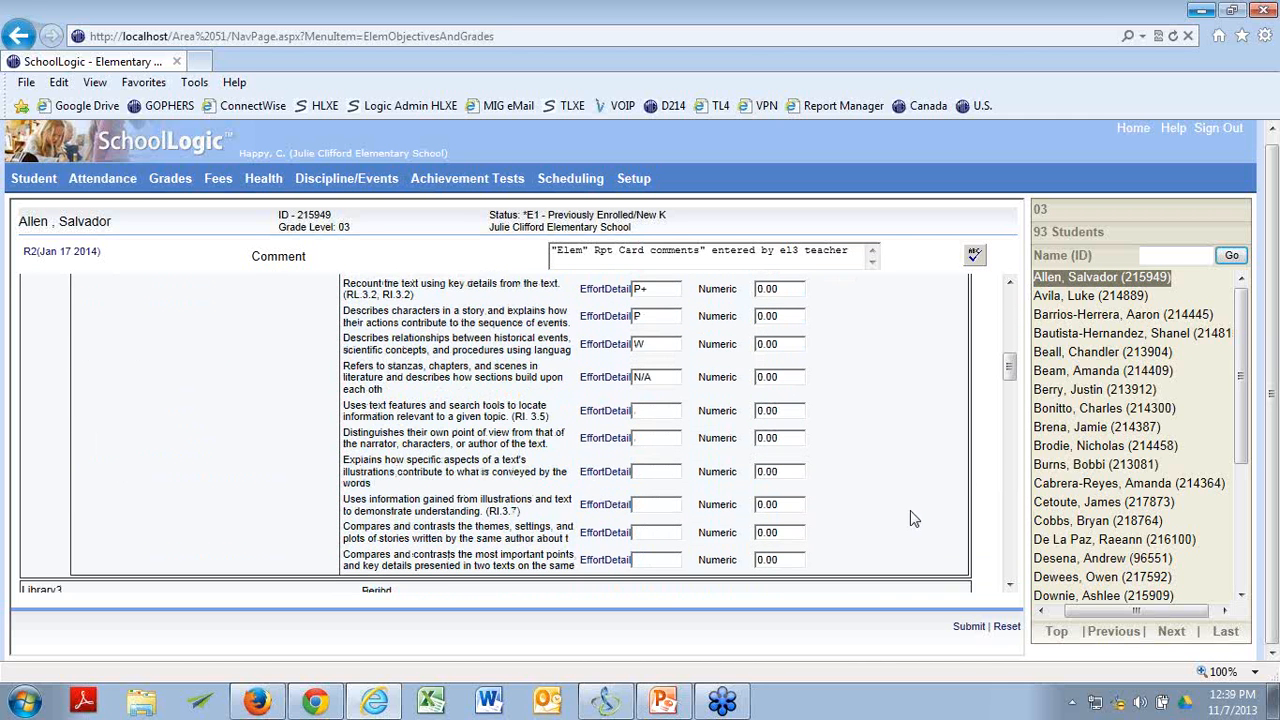
Open the R2 (Jan 17 2014) grades and objectives for the seventh student in the grade 03 list and check the ELA3 effort marks.
{"action": "scroll", "coordinate": [910, 515], "scroll_direction": "up", "scroll_amount": 5}
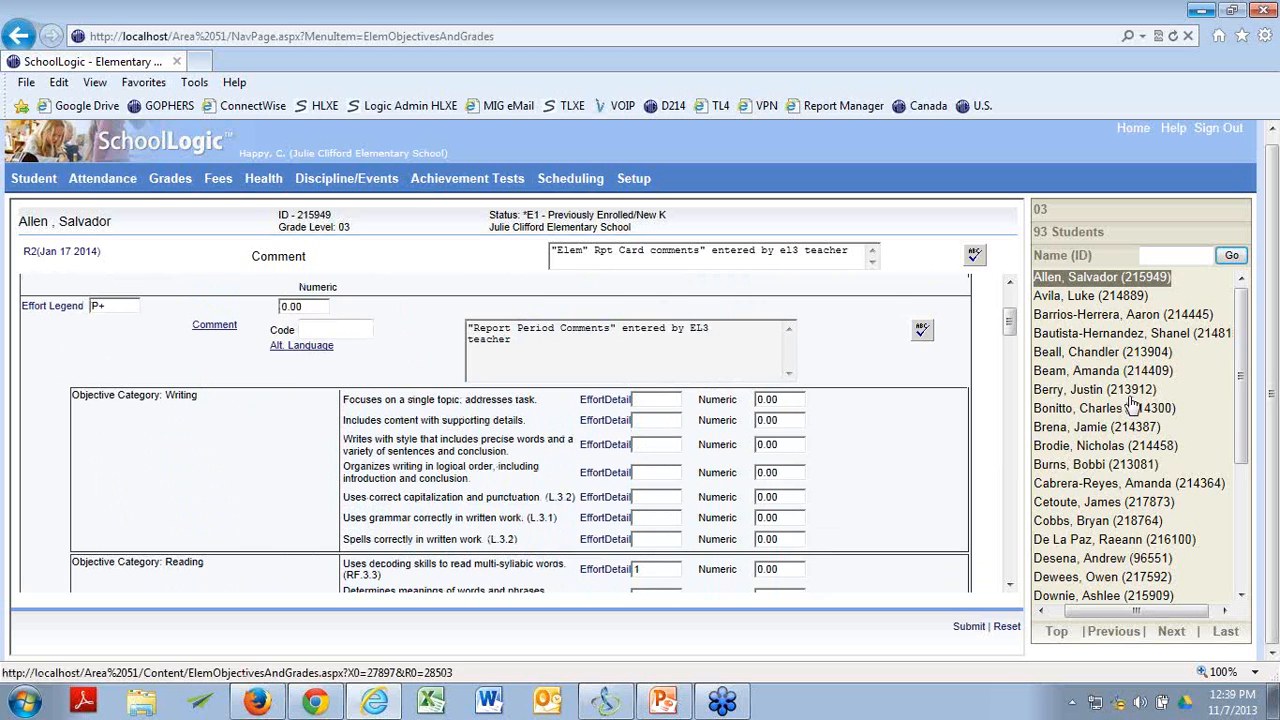
{"action": "left_click", "coordinate": [1103, 392]}
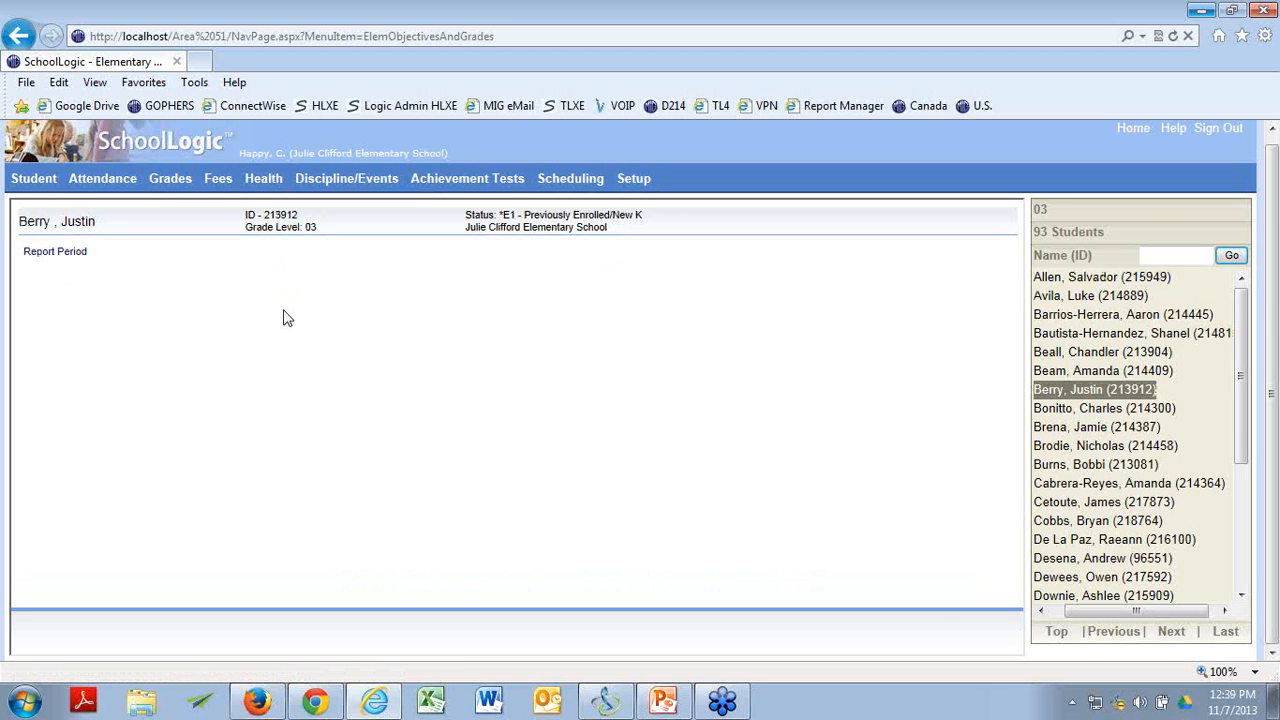
{"action": "left_click", "coordinate": [58, 254]}
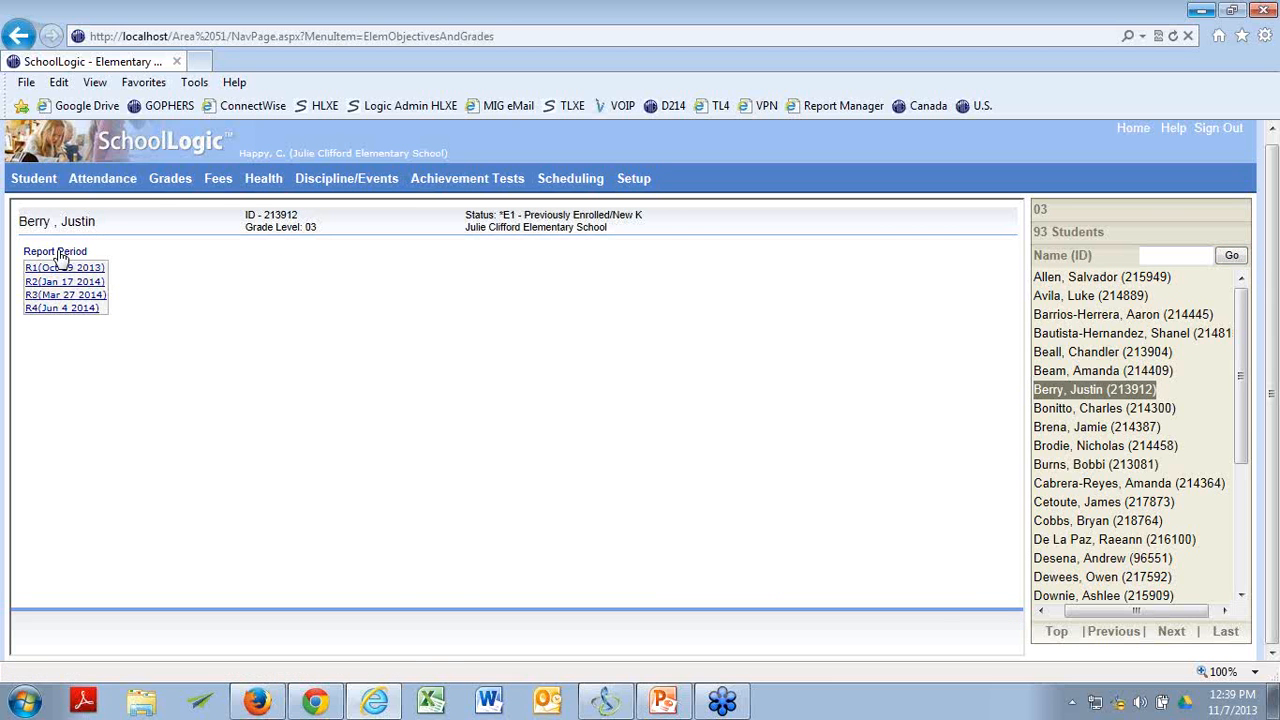
{"action": "left_click", "coordinate": [50, 280]}
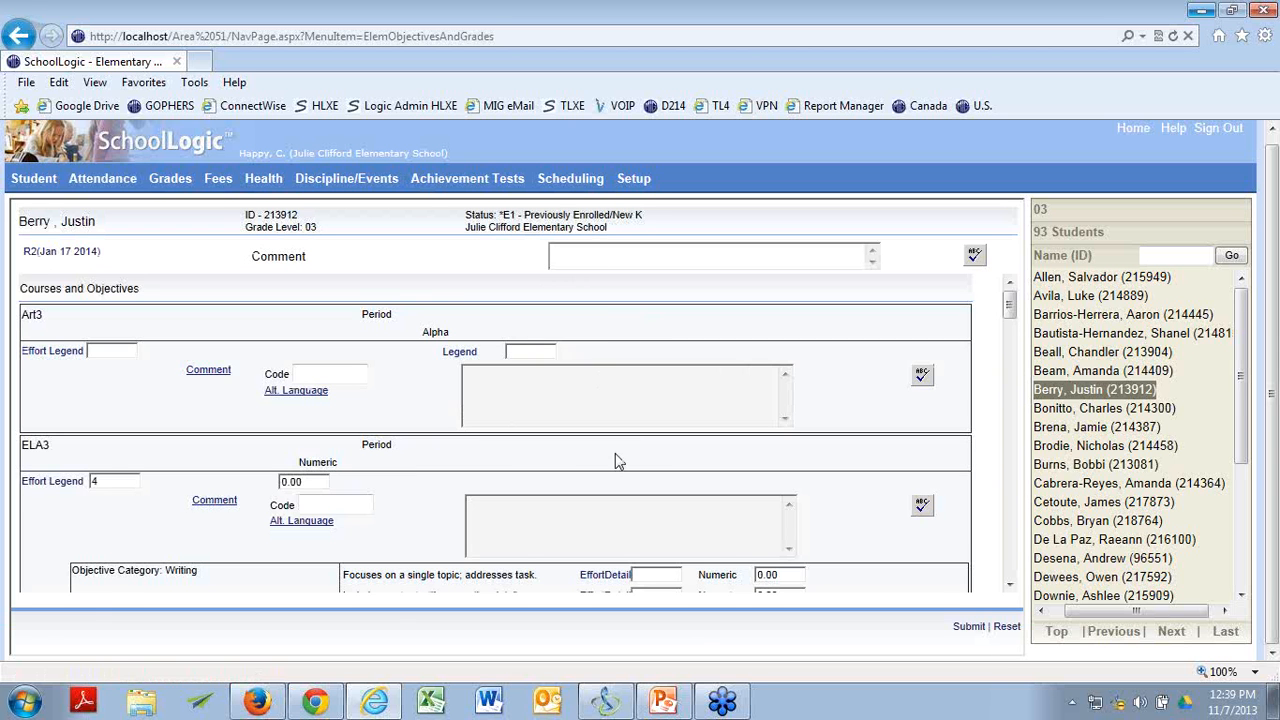
{"action": "scroll", "coordinate": [614, 457], "scroll_direction": "down", "scroll_amount": 6}
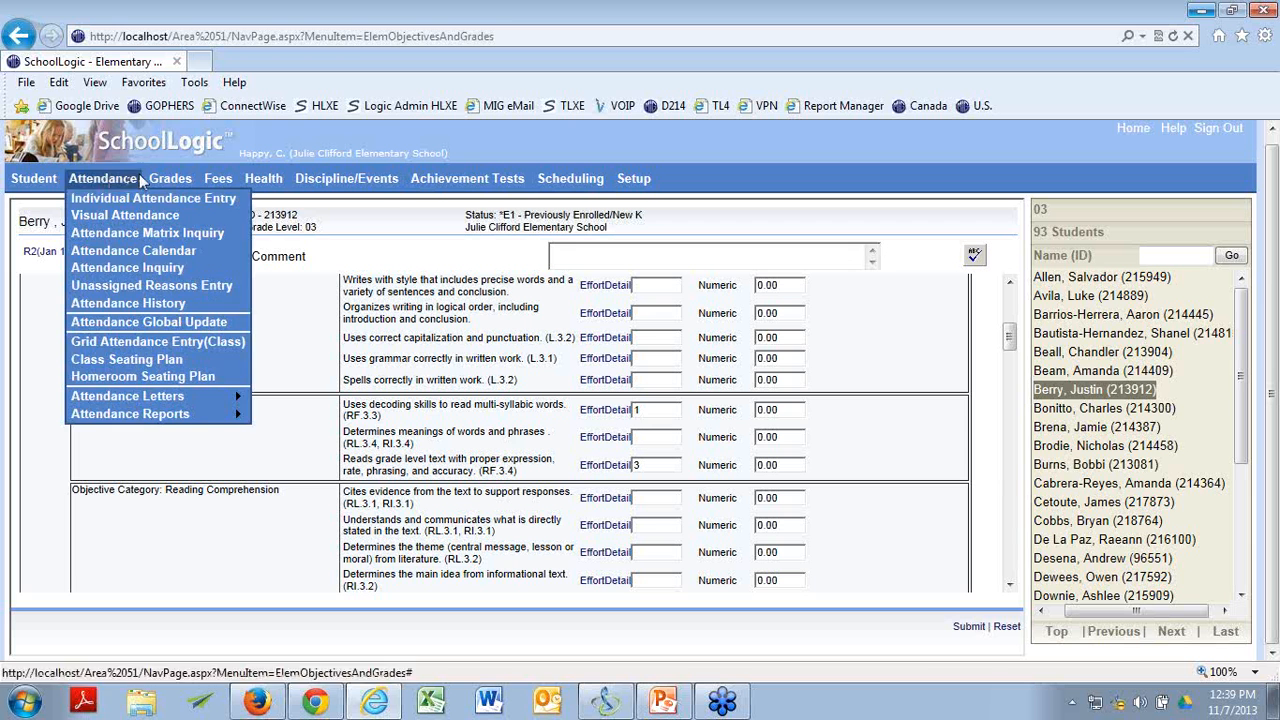
{"action": "mouse_move", "coordinate": [170, 182]}
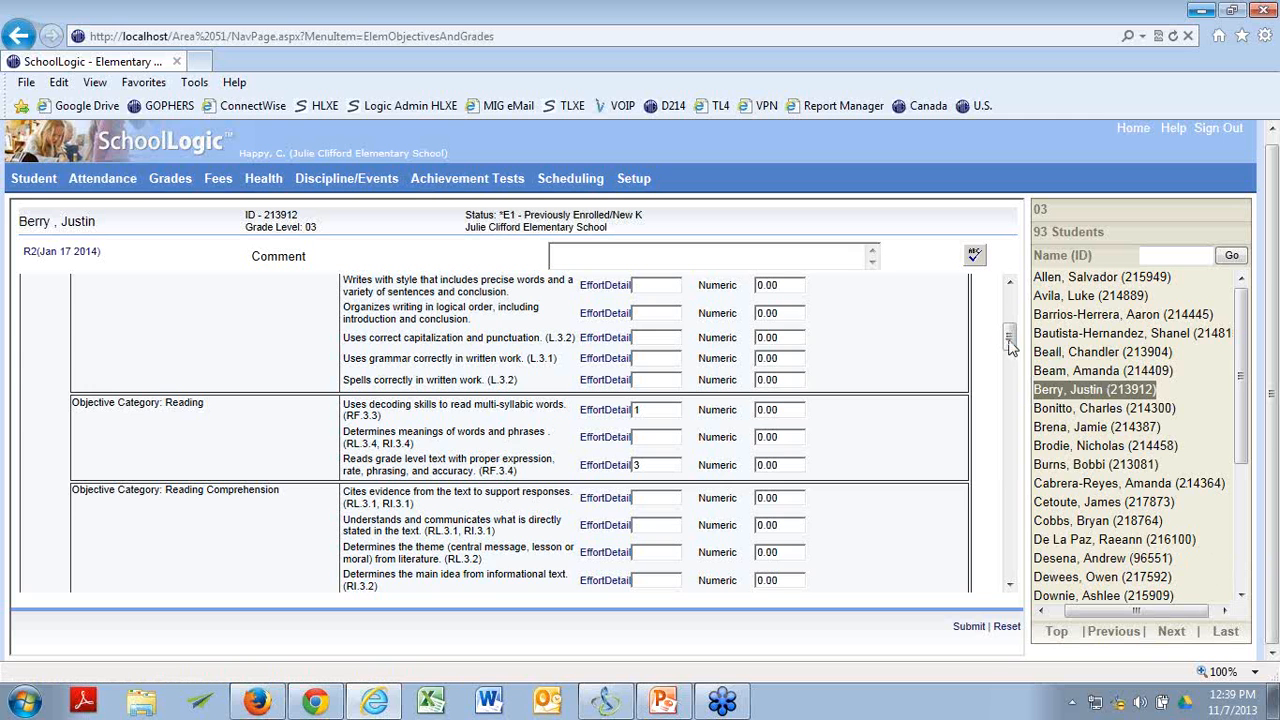
{"action": "left_click_drag", "start_coordinate": [1010, 340], "coordinate": [1011, 306]}
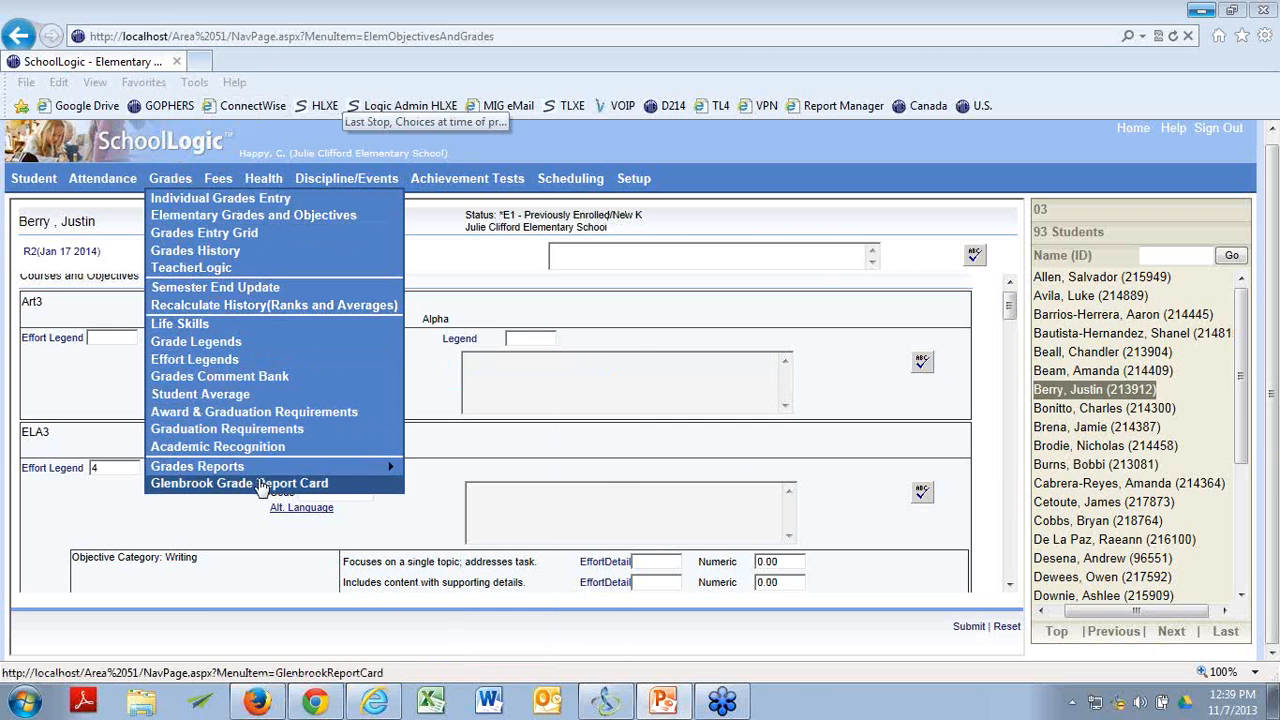
Open the Report Card Elementary report and limit it to the two grade 03 students whose R2 grades were reviewed.
{"action": "mouse_move", "coordinate": [378, 475]}
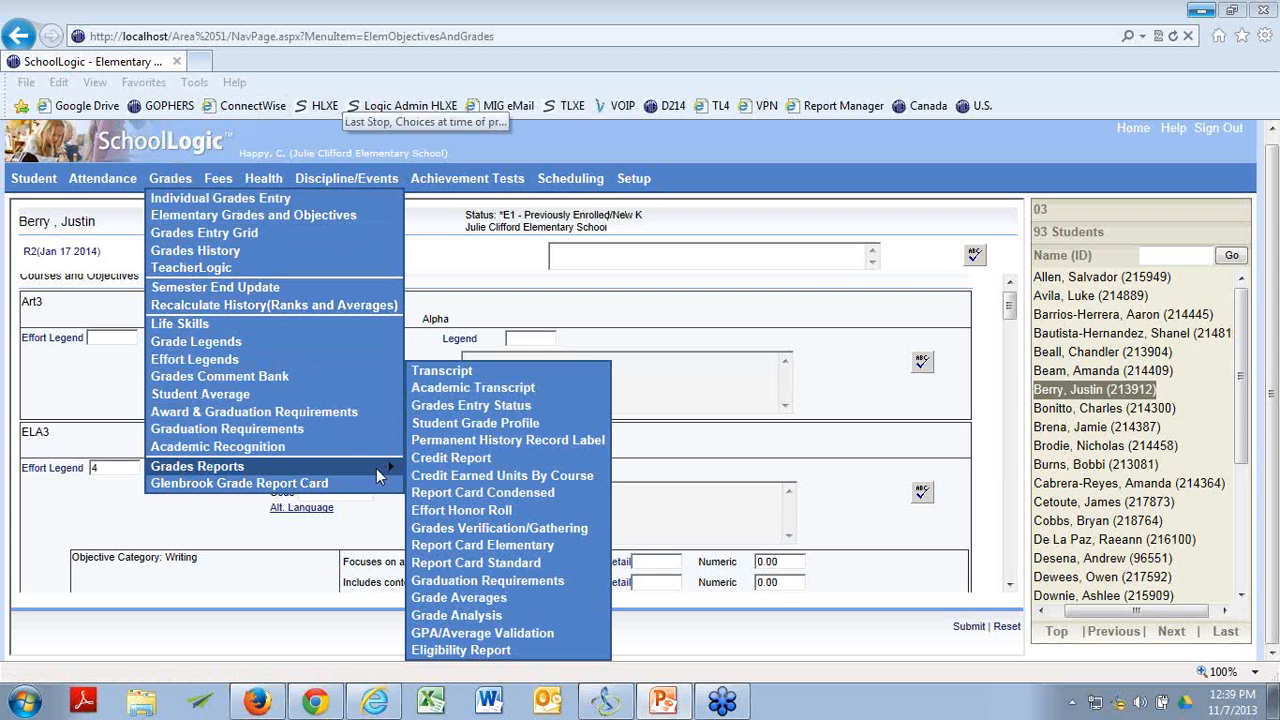
{"action": "left_click", "coordinate": [497, 549]}
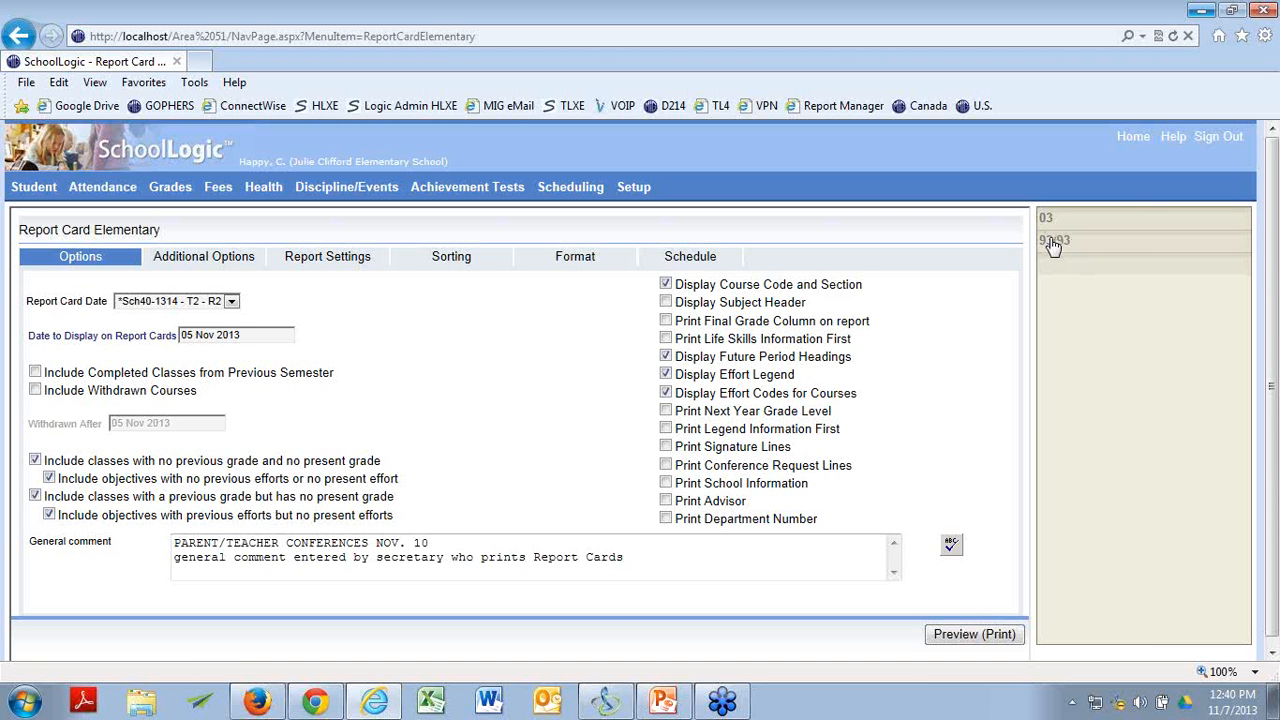
{"action": "left_click", "coordinate": [1052, 243]}
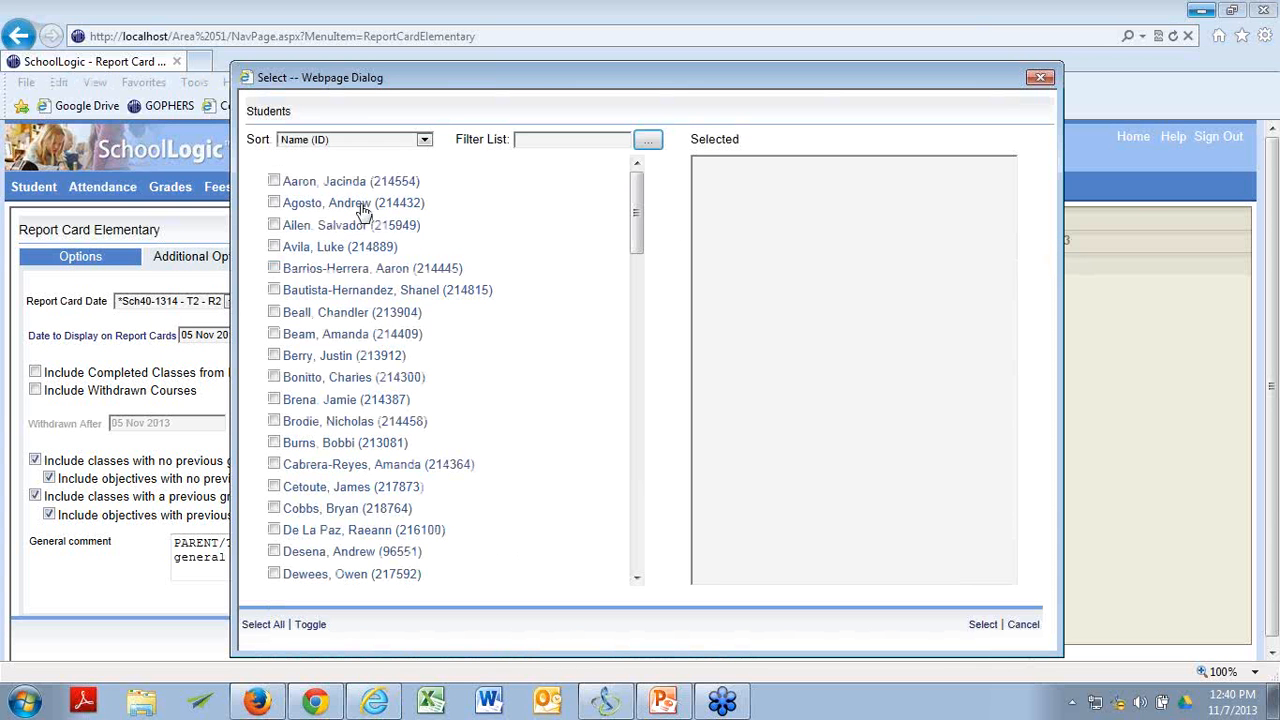
{"action": "left_click", "coordinate": [274, 225]}
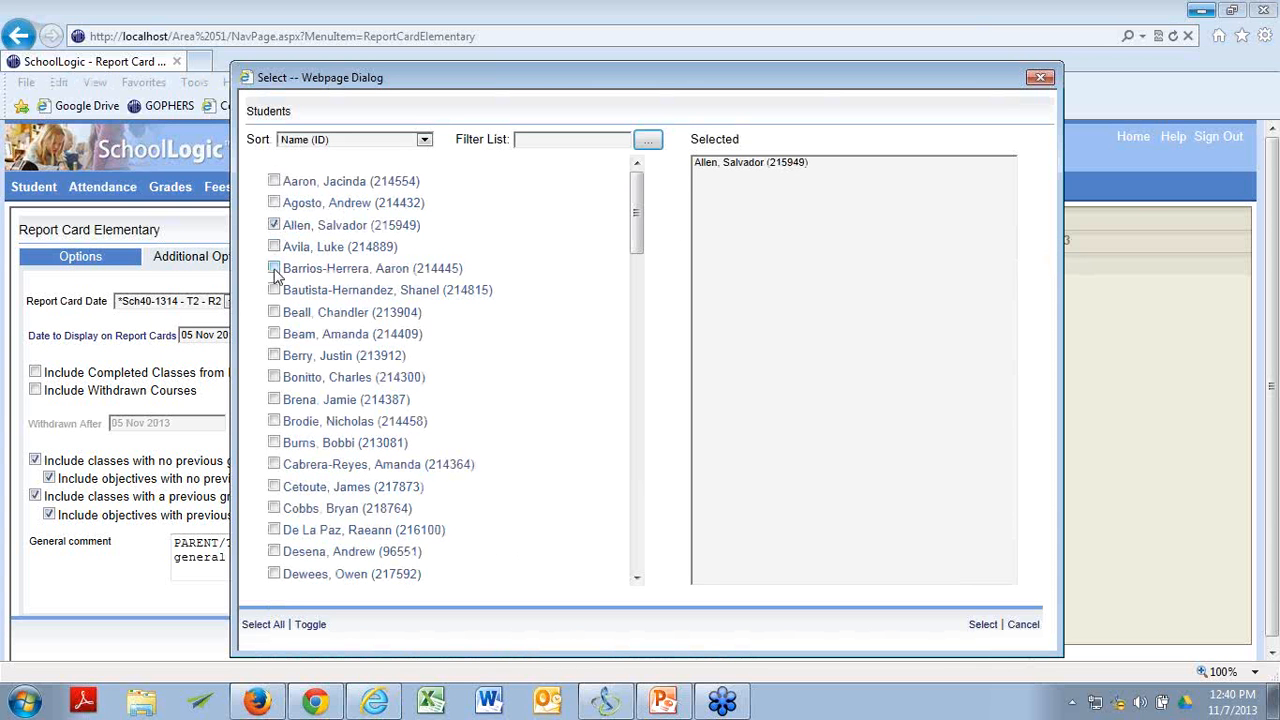
{"action": "left_click", "coordinate": [274, 355]}
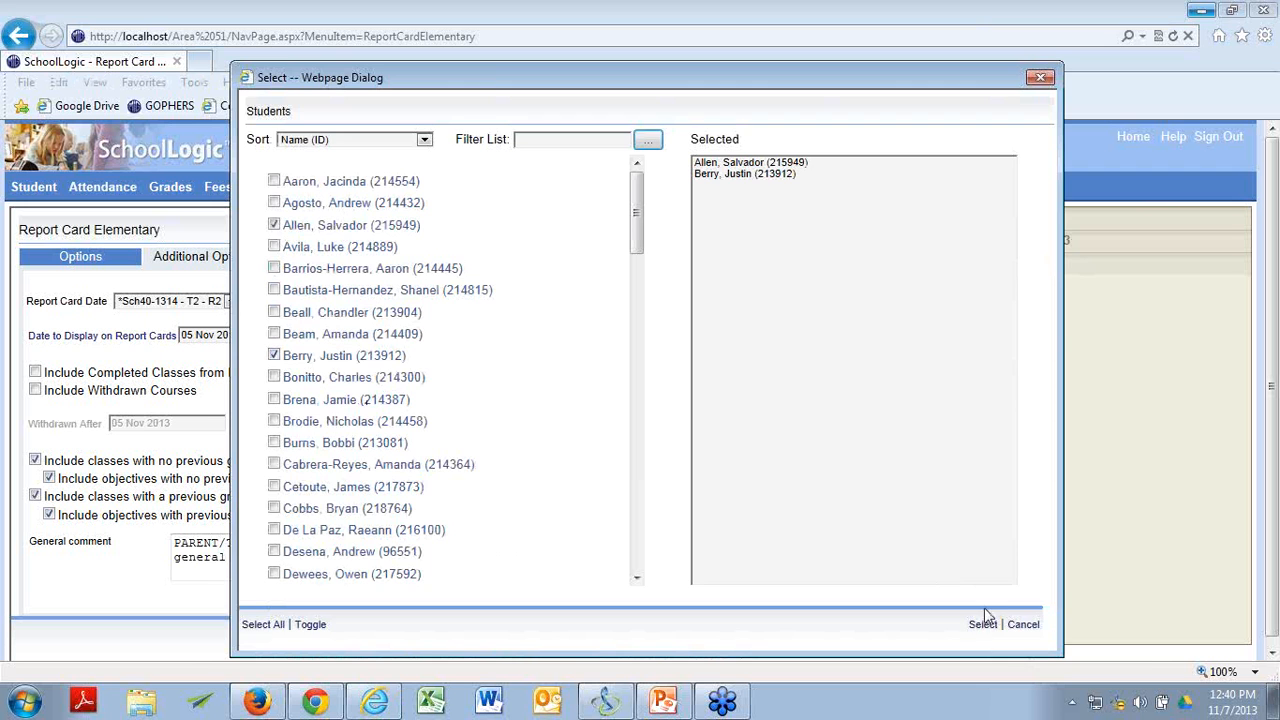
{"action": "left_click", "coordinate": [983, 624]}
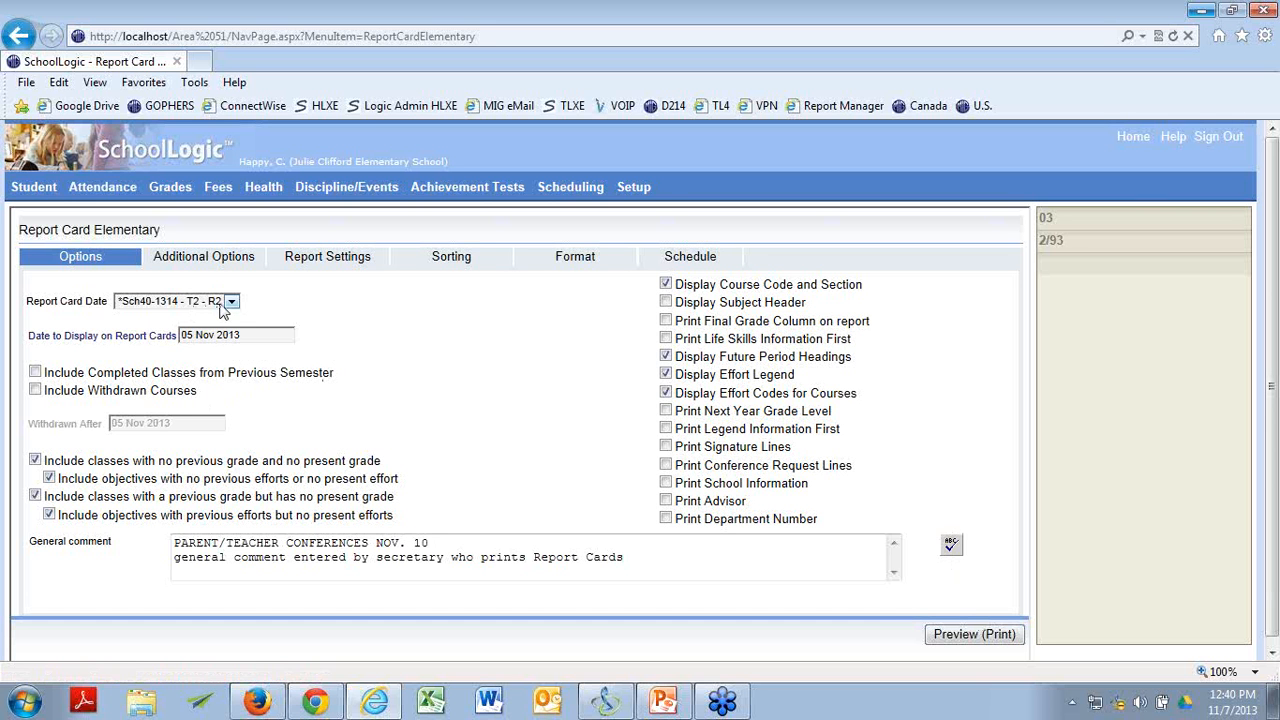
Choose *Sch40-1314 - T2 - R2 as the report card date and preview the report cards for printing.
{"action": "left_click", "coordinate": [233, 303]}
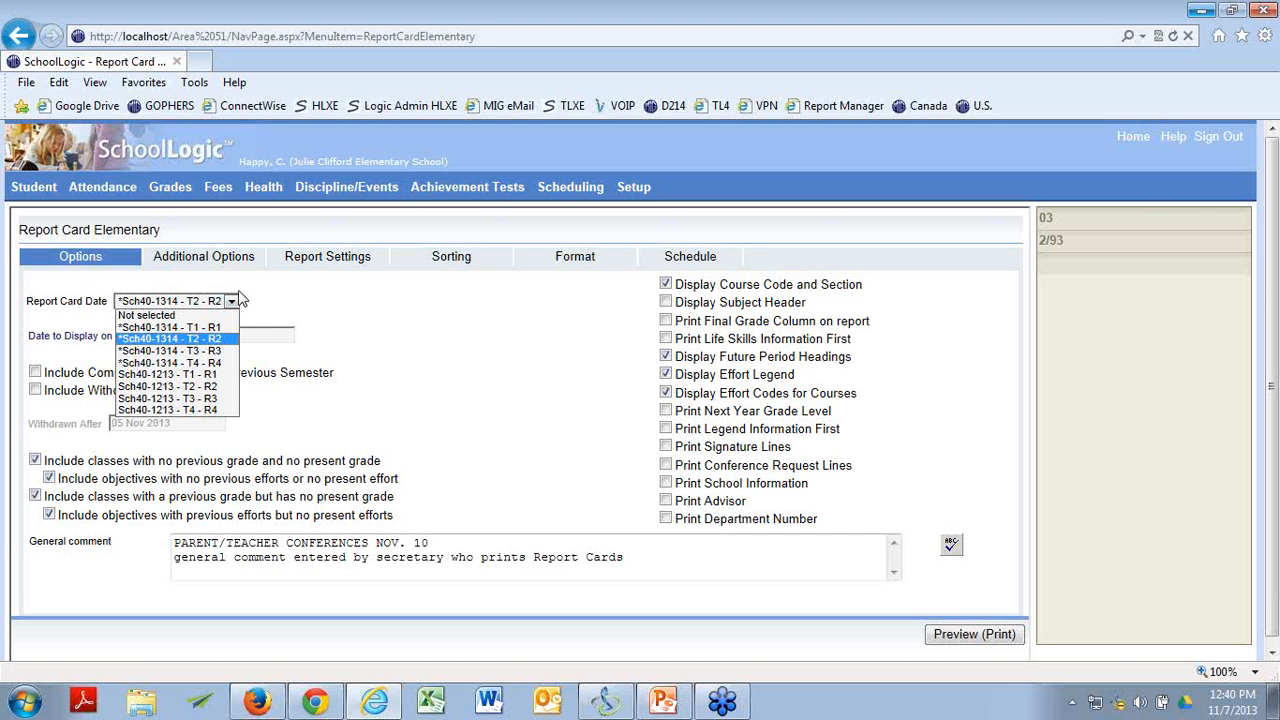
{"action": "left_click", "coordinate": [227, 338]}
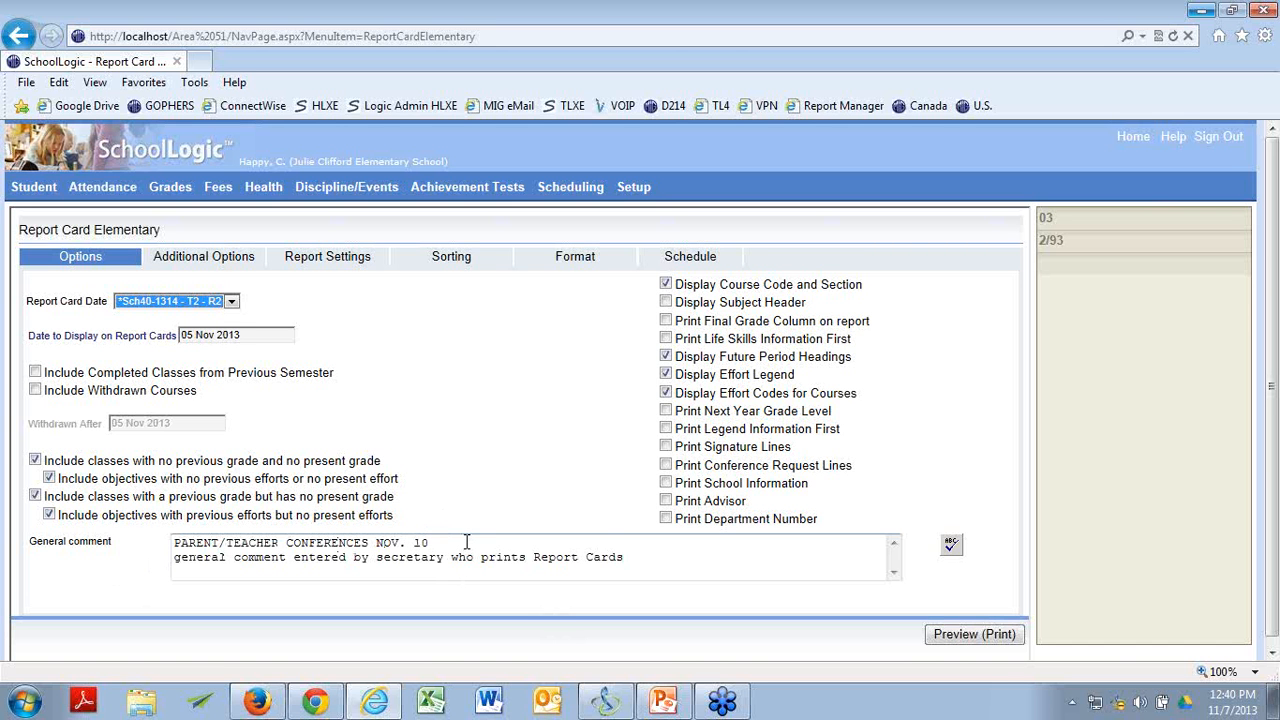
{"action": "left_click", "coordinate": [983, 637]}
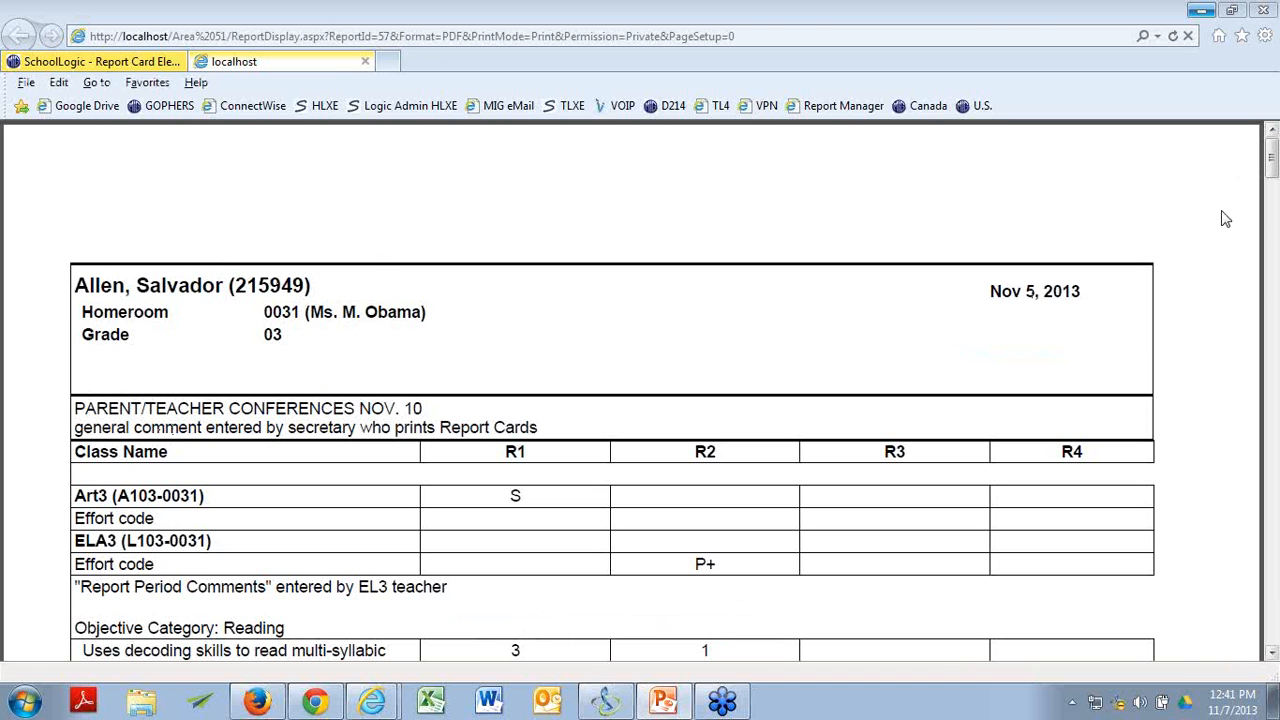
Examine the first student's report card from the general comment and ELA3 effort marks through to the effort legend, attendance and R2 comments.
{"action": "scroll", "coordinate": [1147, 403], "scroll_direction": "down", "scroll_amount": 1}
{"action": "scroll", "coordinate": [1147, 403], "scroll_direction": "down", "scroll_amount": 2}
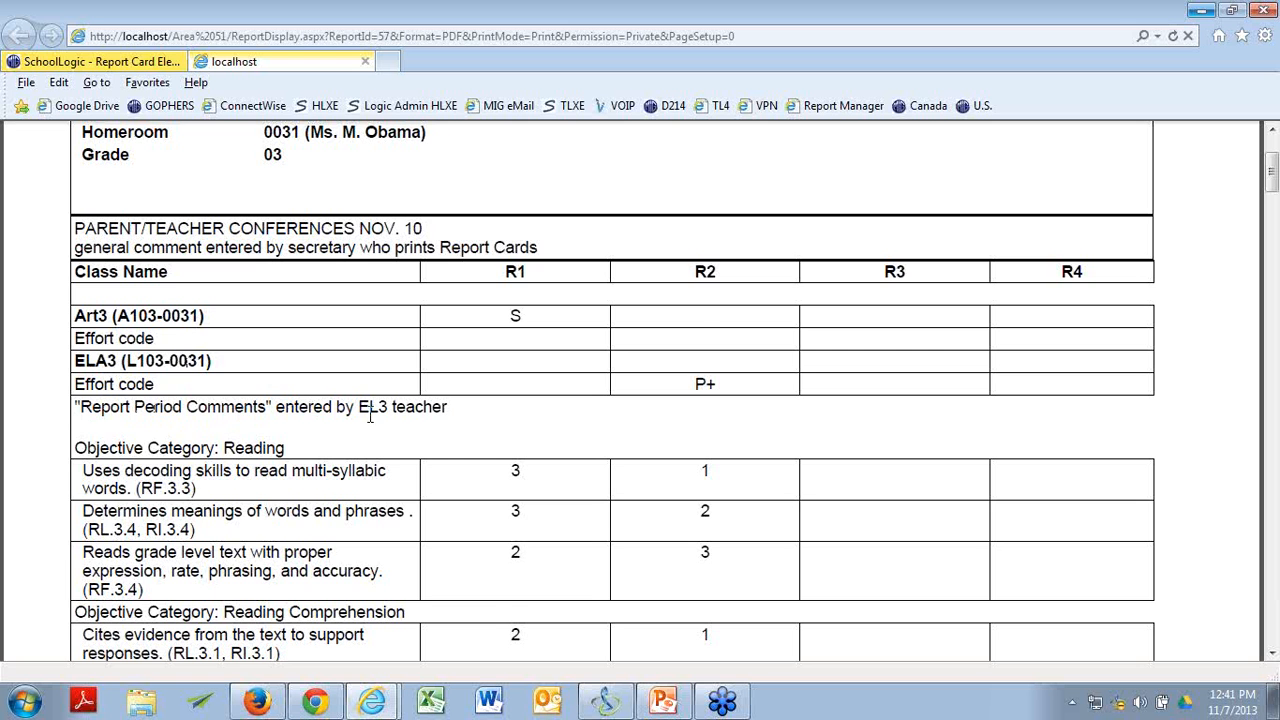
{"action": "scroll", "coordinate": [369, 413], "scroll_direction": "down", "scroll_amount": 1}
{"action": "scroll", "coordinate": [503, 459], "scroll_direction": "down", "scroll_amount": 2}
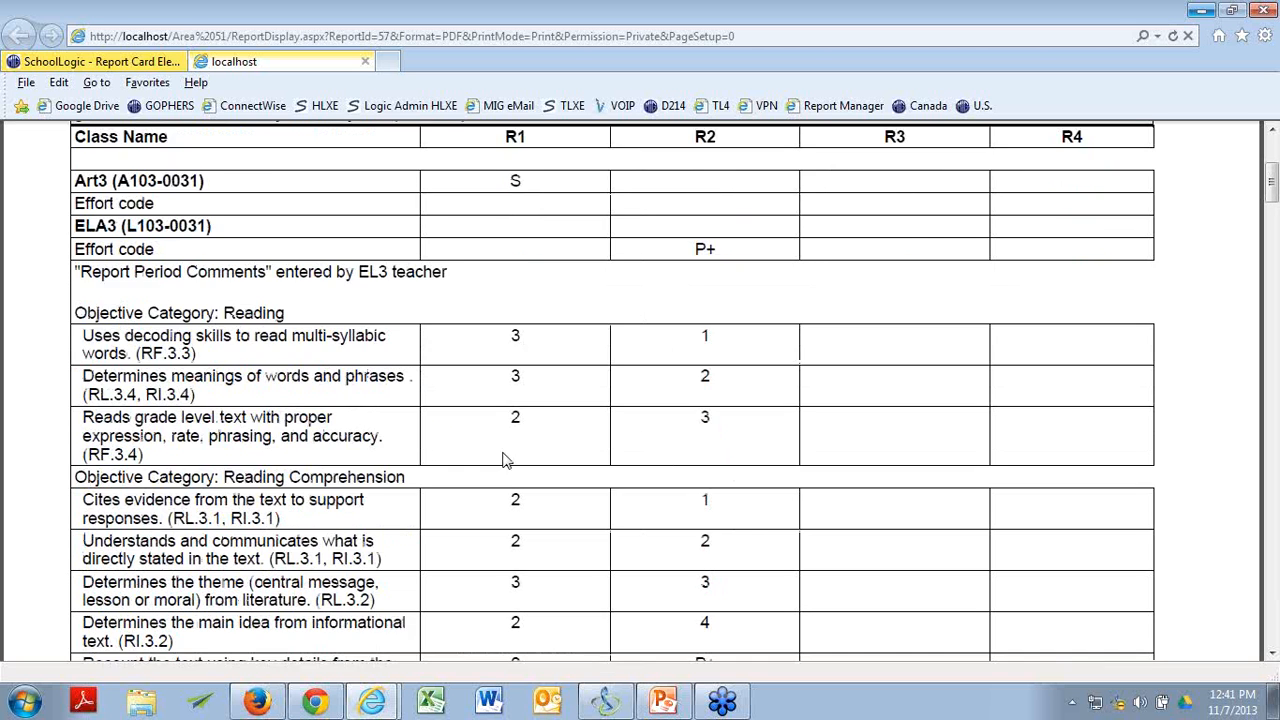
{"action": "scroll", "coordinate": [503, 459], "scroll_direction": "up", "scroll_amount": 1}
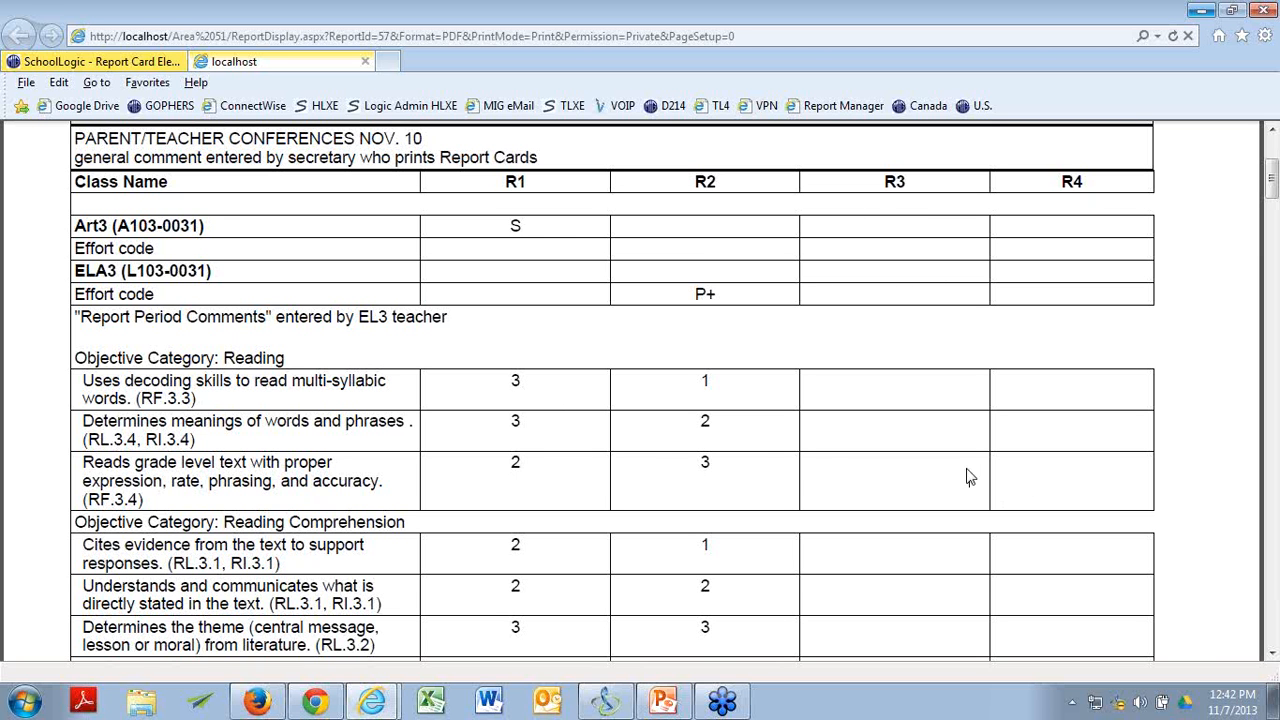
{"action": "scroll", "coordinate": [762, 444], "scroll_direction": "down", "scroll_amount": 5}
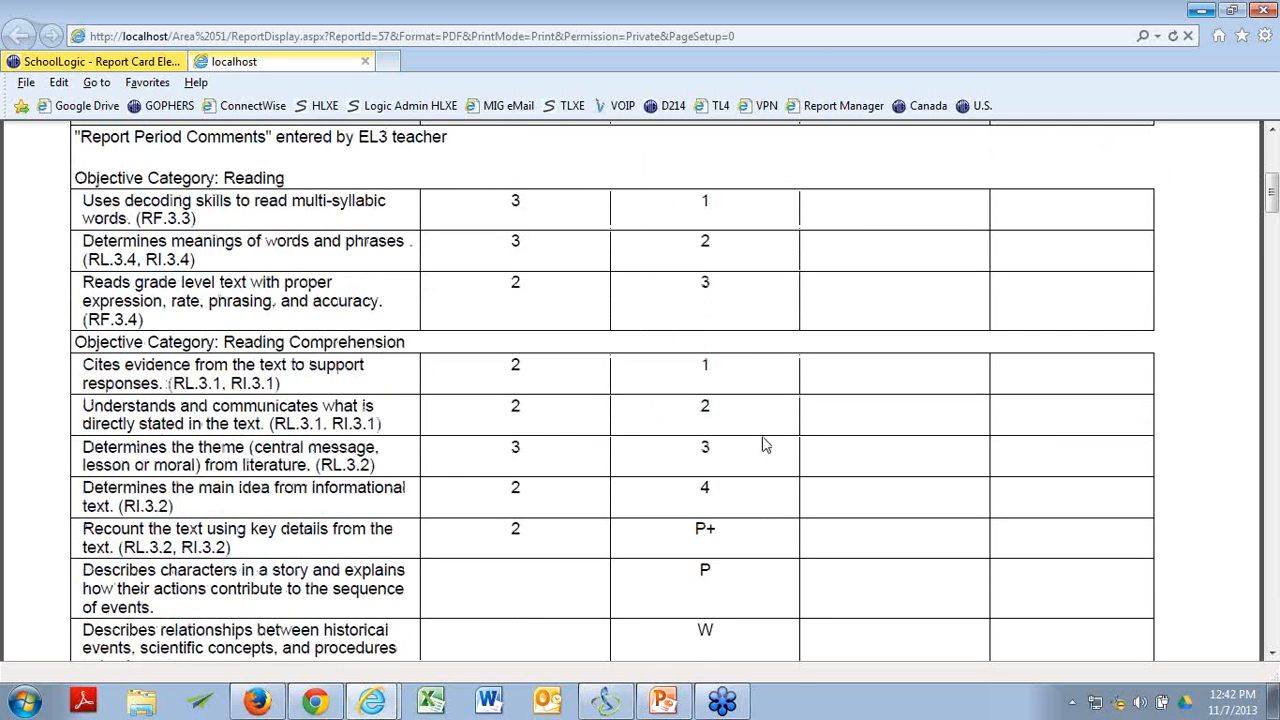
{"action": "scroll", "coordinate": [762, 444], "scroll_direction": "down", "scroll_amount": 7}
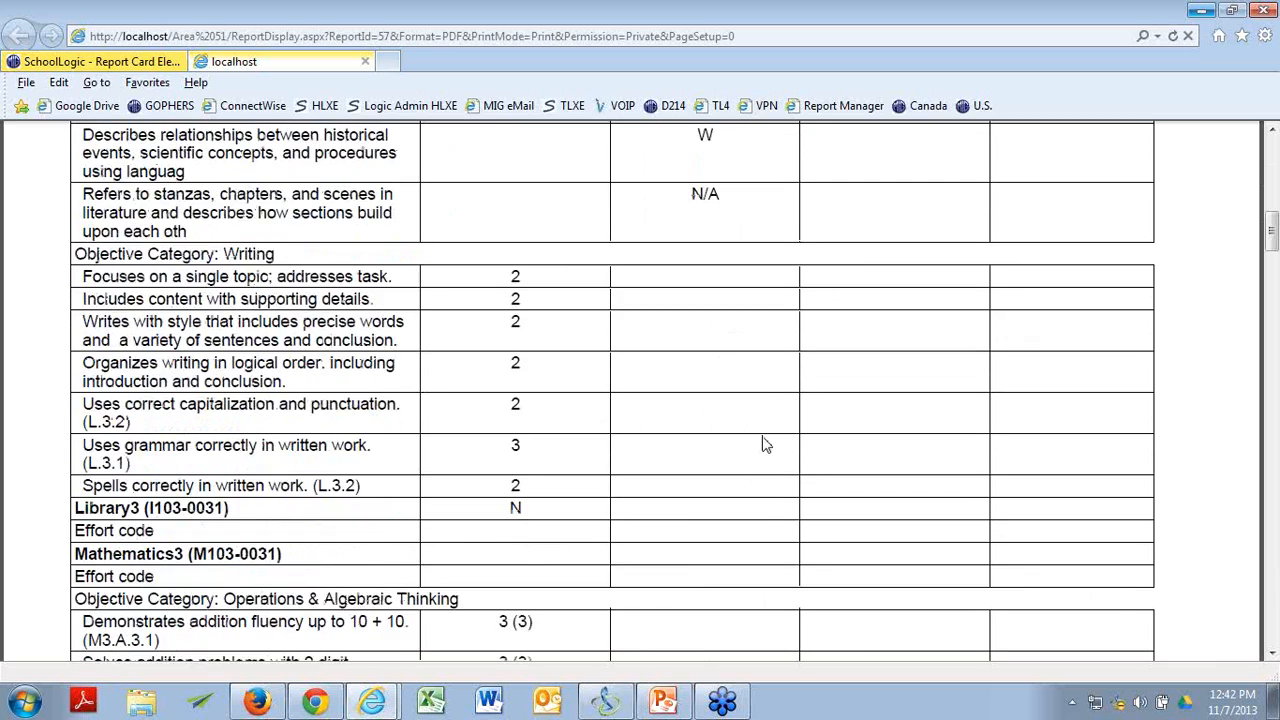
{"action": "scroll", "coordinate": [762, 444], "scroll_direction": "down", "scroll_amount": 7}
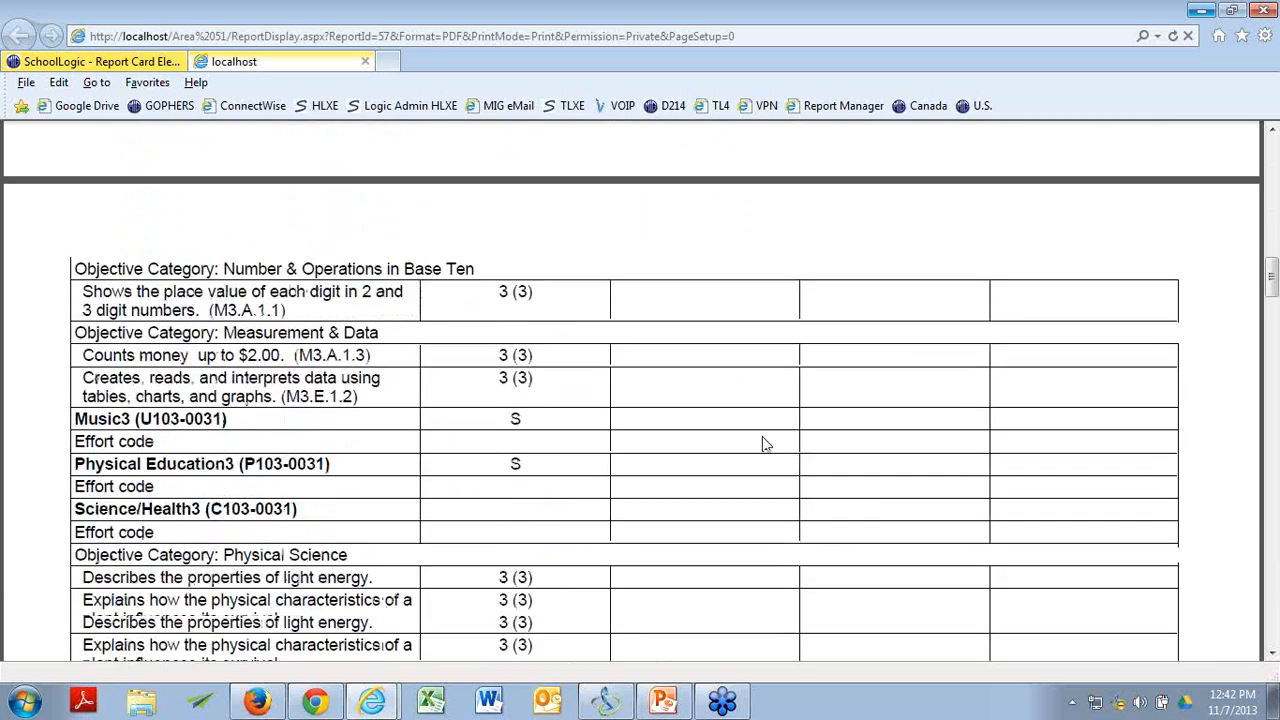
{"action": "scroll", "coordinate": [762, 444], "scroll_direction": "down", "scroll_amount": 1}
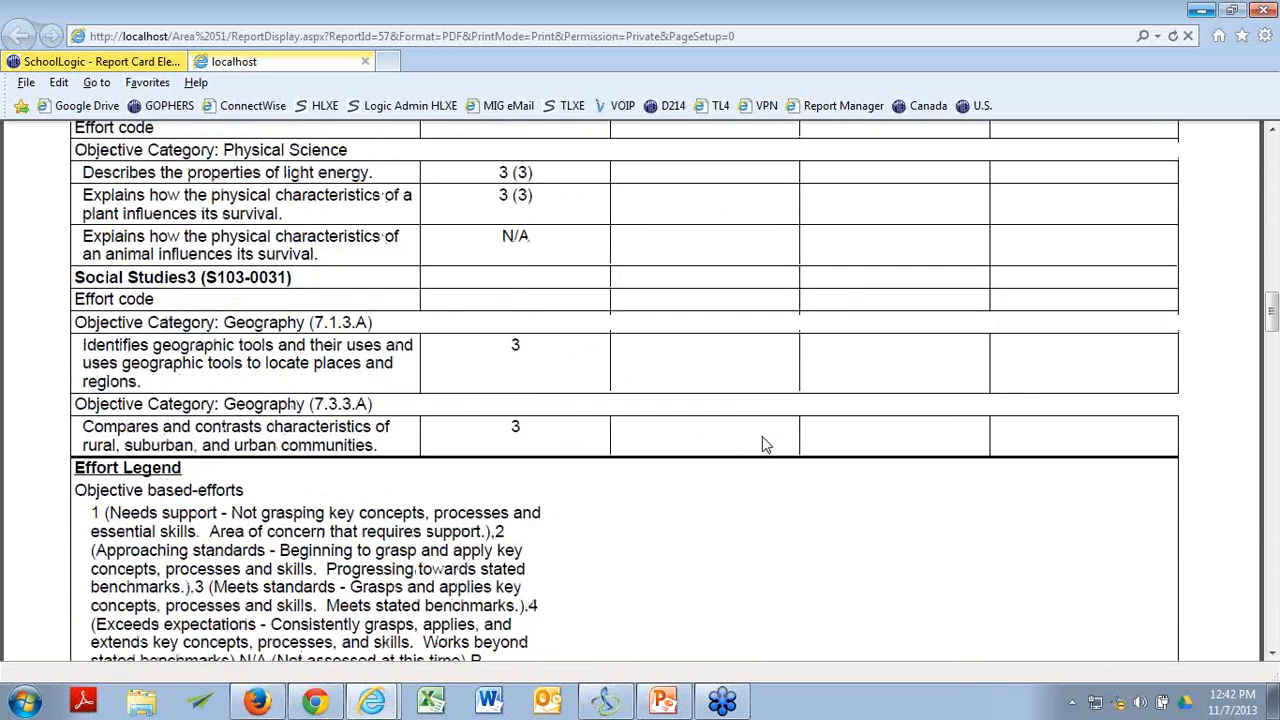
{"action": "scroll", "coordinate": [762, 444], "scroll_direction": "down", "scroll_amount": 4}
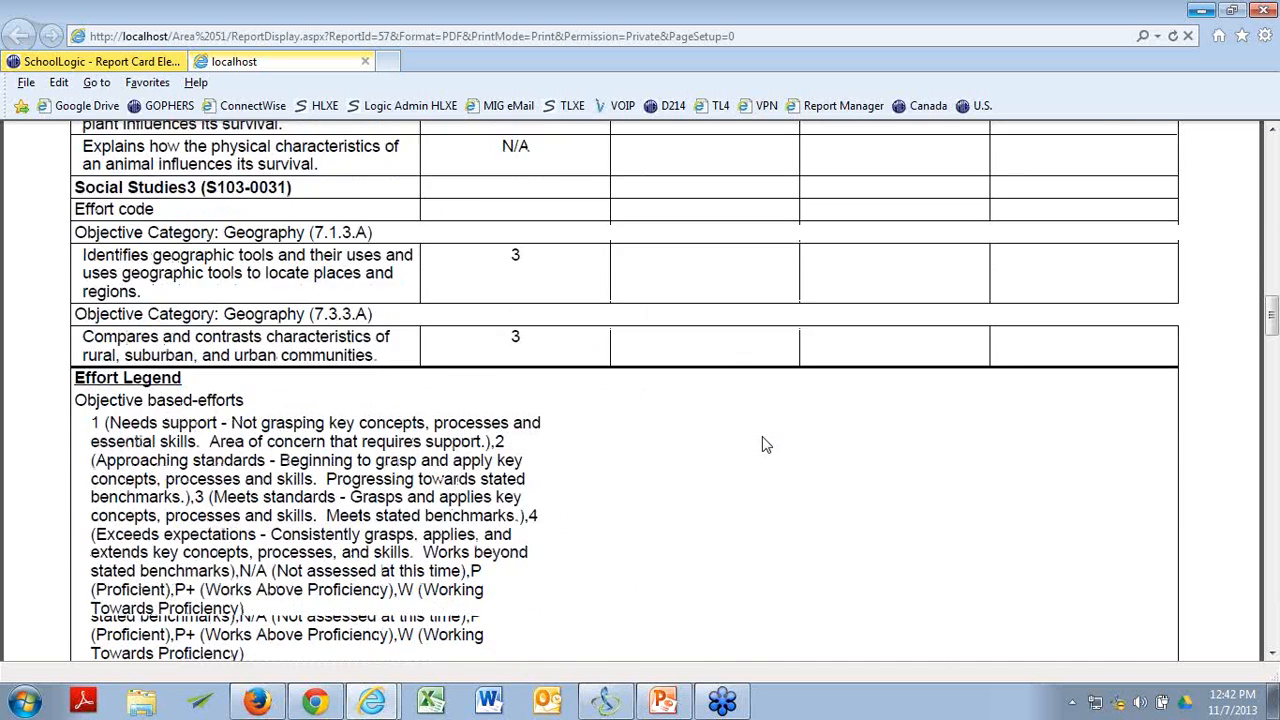
{"action": "scroll", "coordinate": [762, 444], "scroll_direction": "down", "scroll_amount": 2}
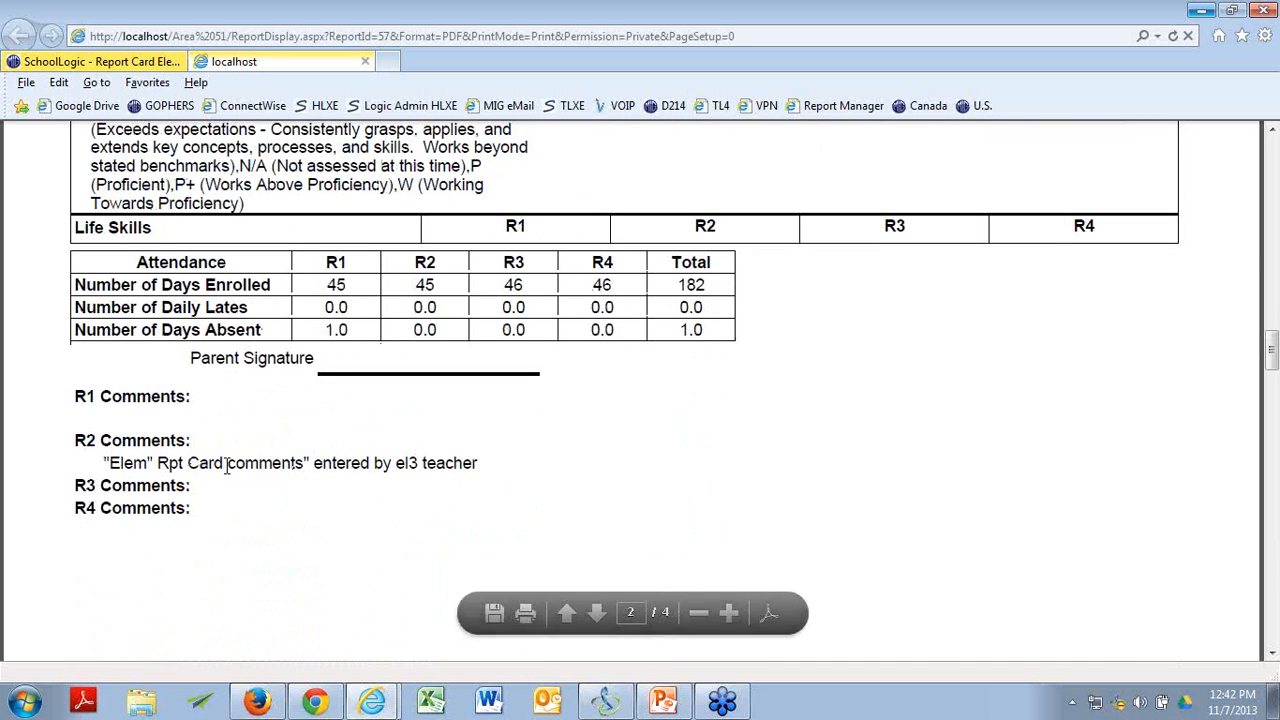
Compare the first student's R2 marks in the ELA3 objective categories with the effort legend descriptions on the report card.
{"action": "scroll", "coordinate": [210, 440], "scroll_direction": "up", "scroll_amount": 3}
{"action": "scroll", "coordinate": [210, 440], "scroll_direction": "up", "scroll_amount": 15}
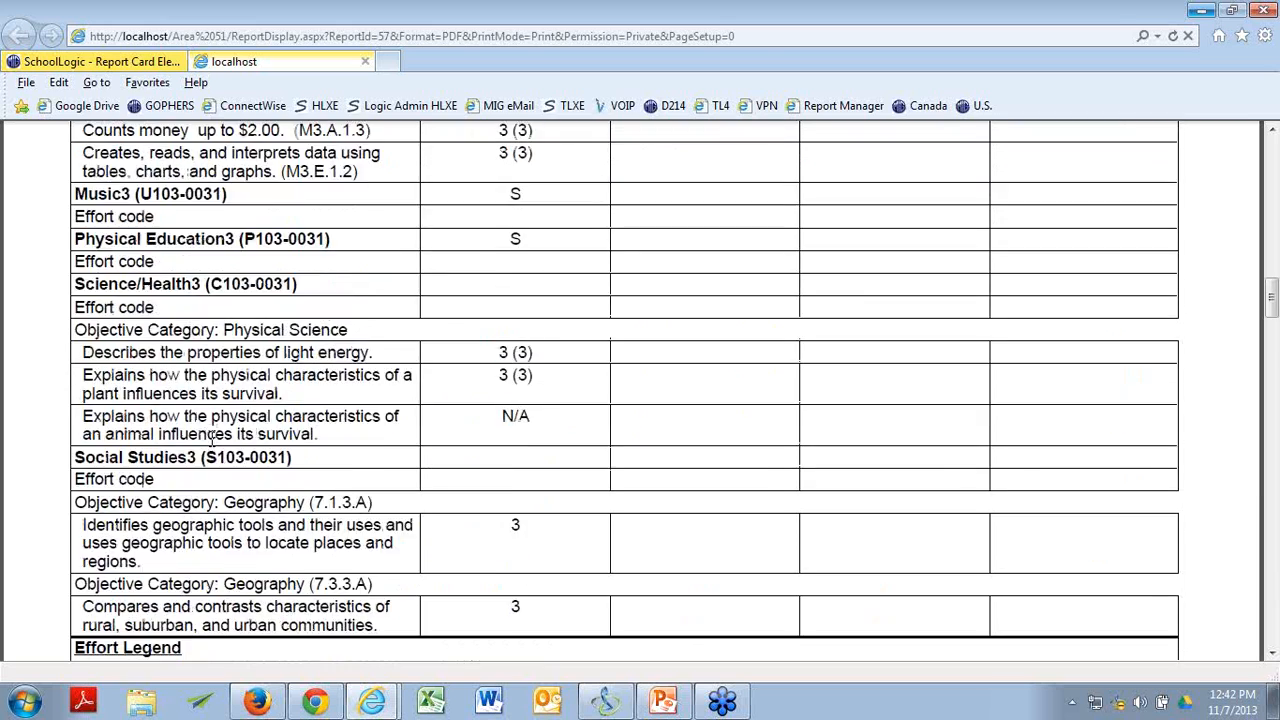
{"action": "scroll", "coordinate": [212, 440], "scroll_direction": "up", "scroll_amount": 12}
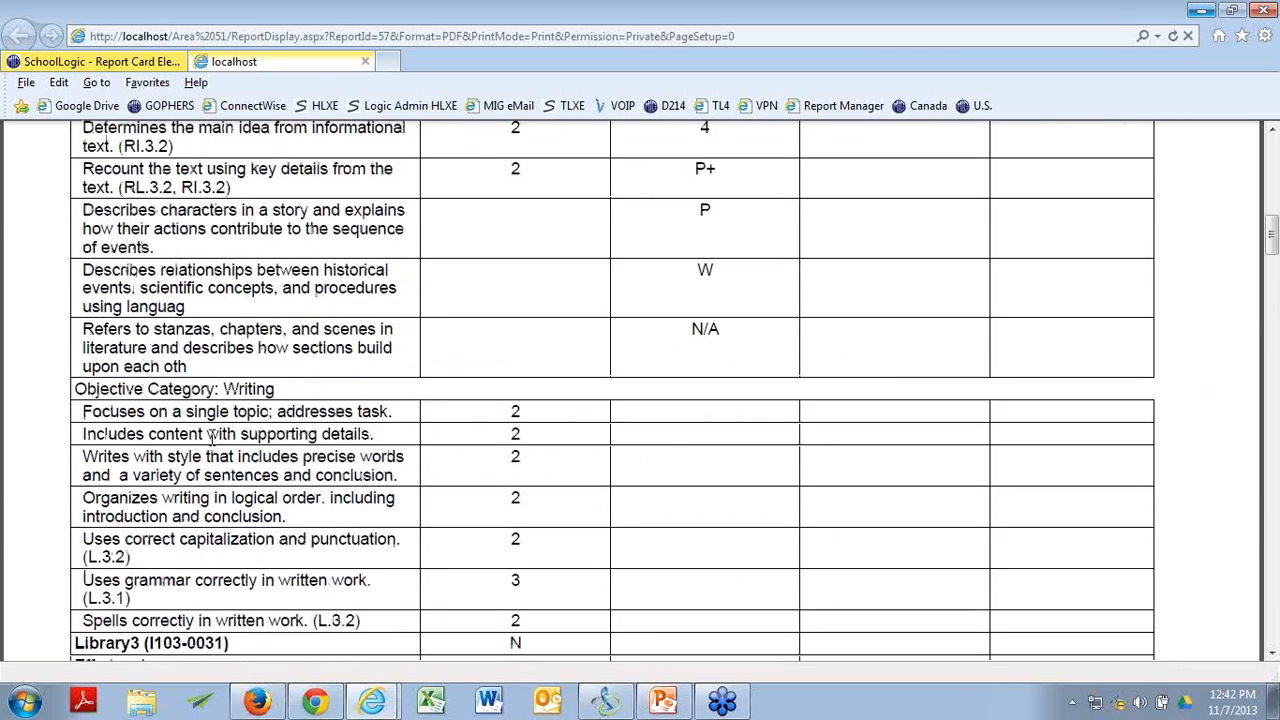
{"action": "scroll", "coordinate": [212, 440], "scroll_direction": "up", "scroll_amount": 1}
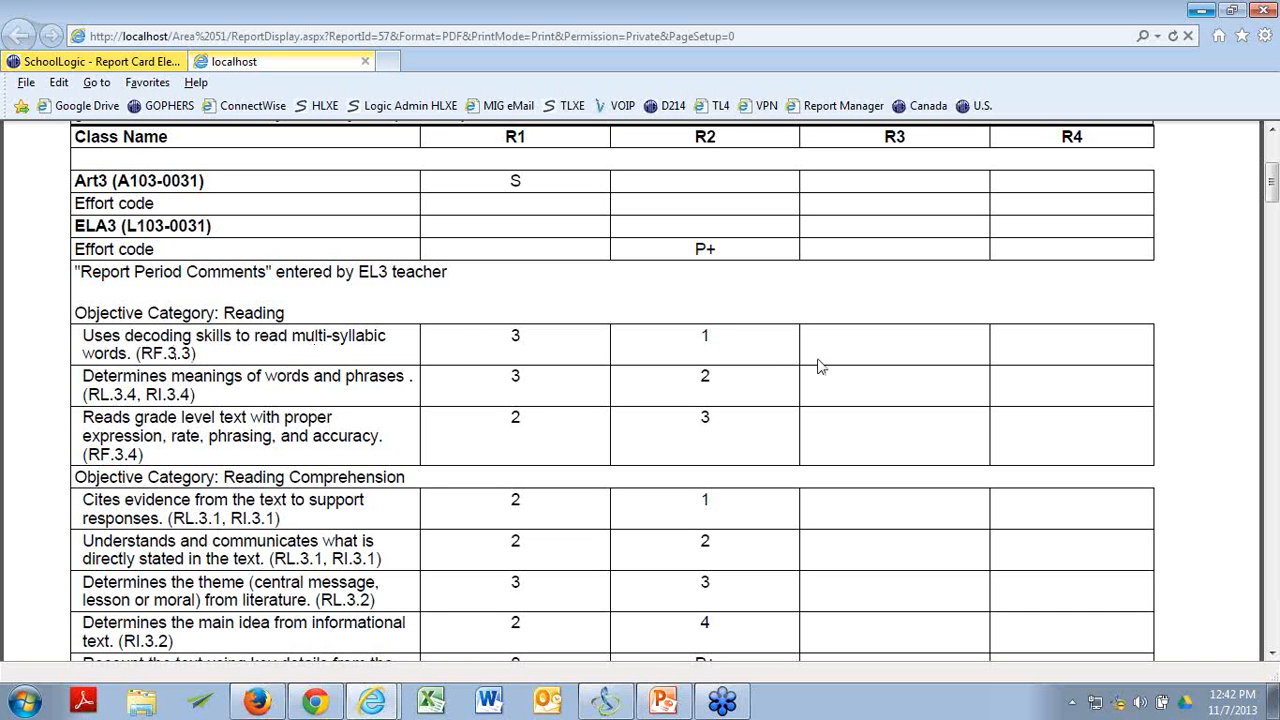
{"action": "scroll", "coordinate": [790, 355], "scroll_direction": "down", "scroll_amount": 5}
{"action": "scroll", "coordinate": [770, 357], "scroll_direction": "down", "scroll_amount": 11}
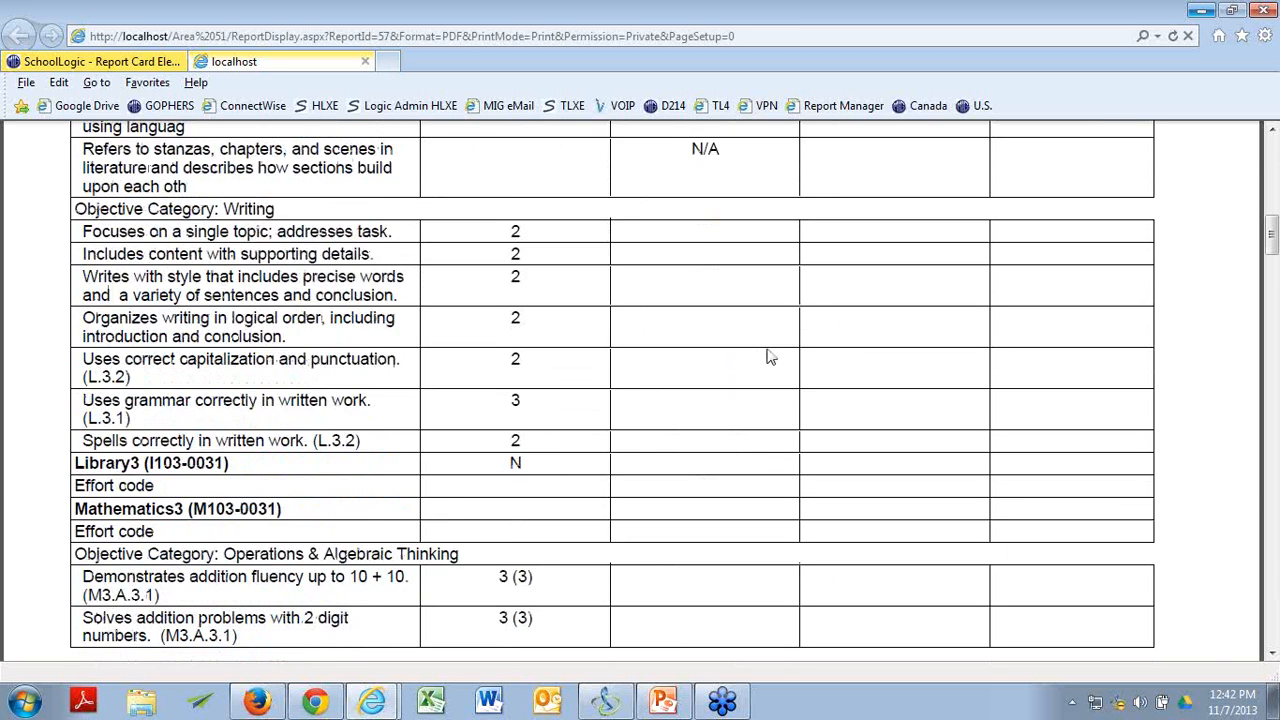
{"action": "scroll", "coordinate": [765, 355], "scroll_direction": "down", "scroll_amount": 5}
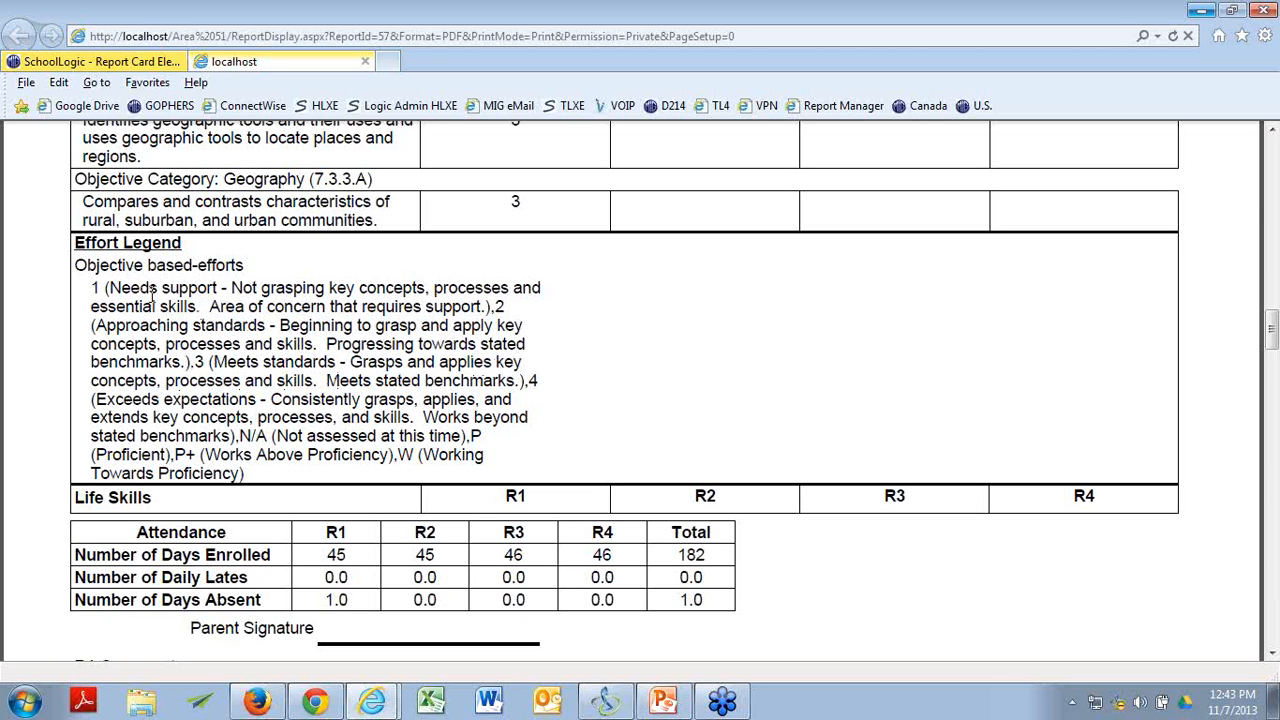
{"action": "scroll", "coordinate": [225, 306], "scroll_direction": "up", "scroll_amount": 6}
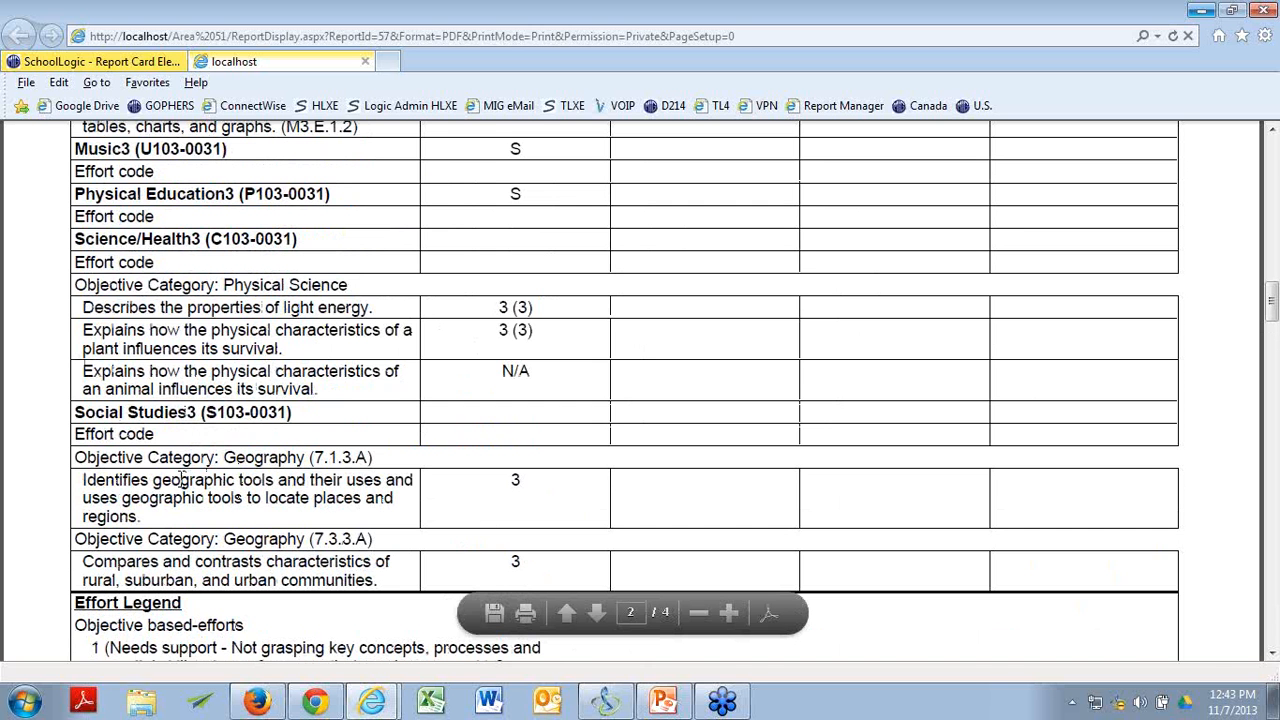
{"action": "scroll", "coordinate": [183, 487], "scroll_direction": "down", "scroll_amount": 3}
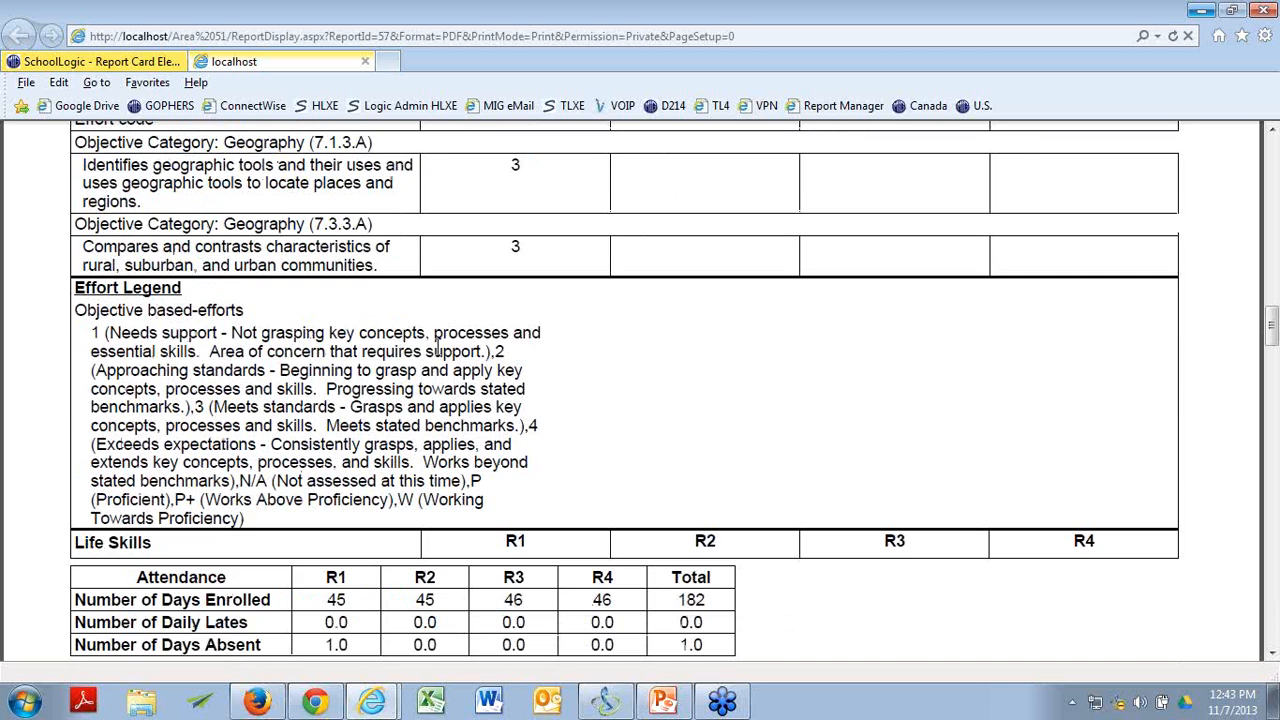
Check the ELA3 effort code and Reading marks on the second student's report card and close the report preview.
{"action": "scroll", "coordinate": [437, 347], "scroll_direction": "down", "scroll_amount": 1}
{"action": "scroll", "coordinate": [370, 372], "scroll_direction": "down", "scroll_amount": 10}
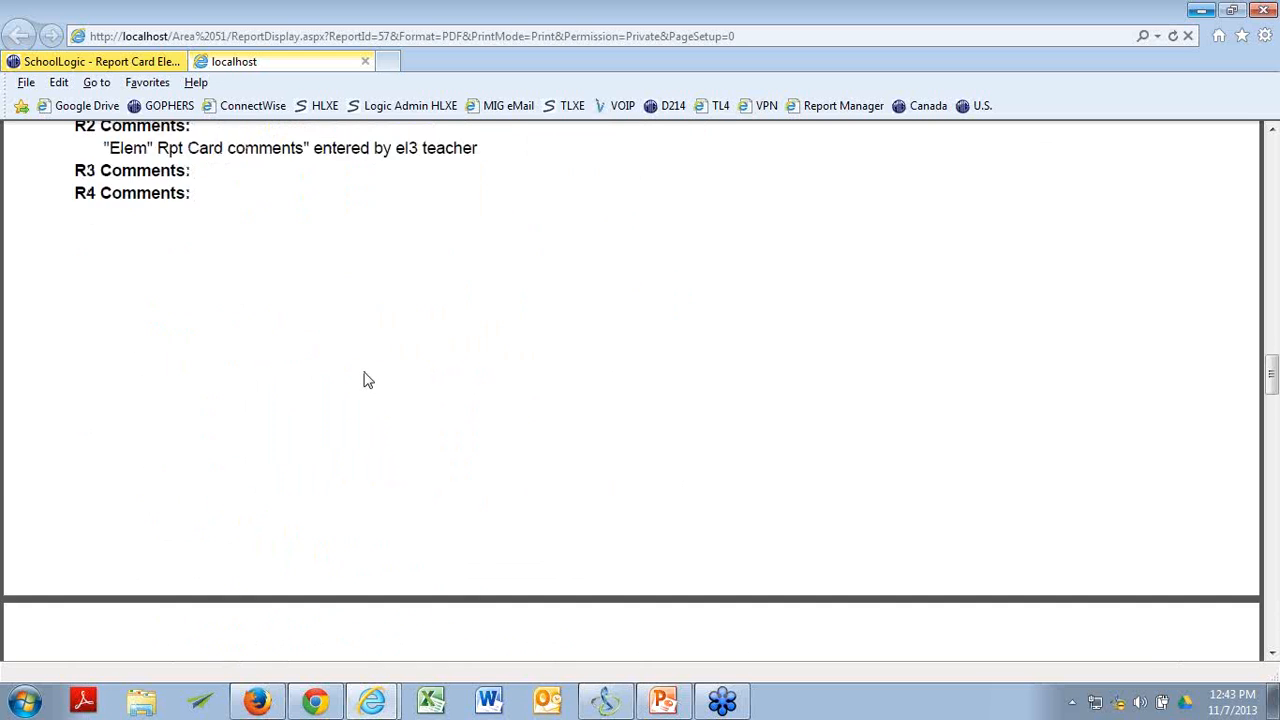
{"action": "scroll", "coordinate": [367, 385], "scroll_direction": "down", "scroll_amount": 3}
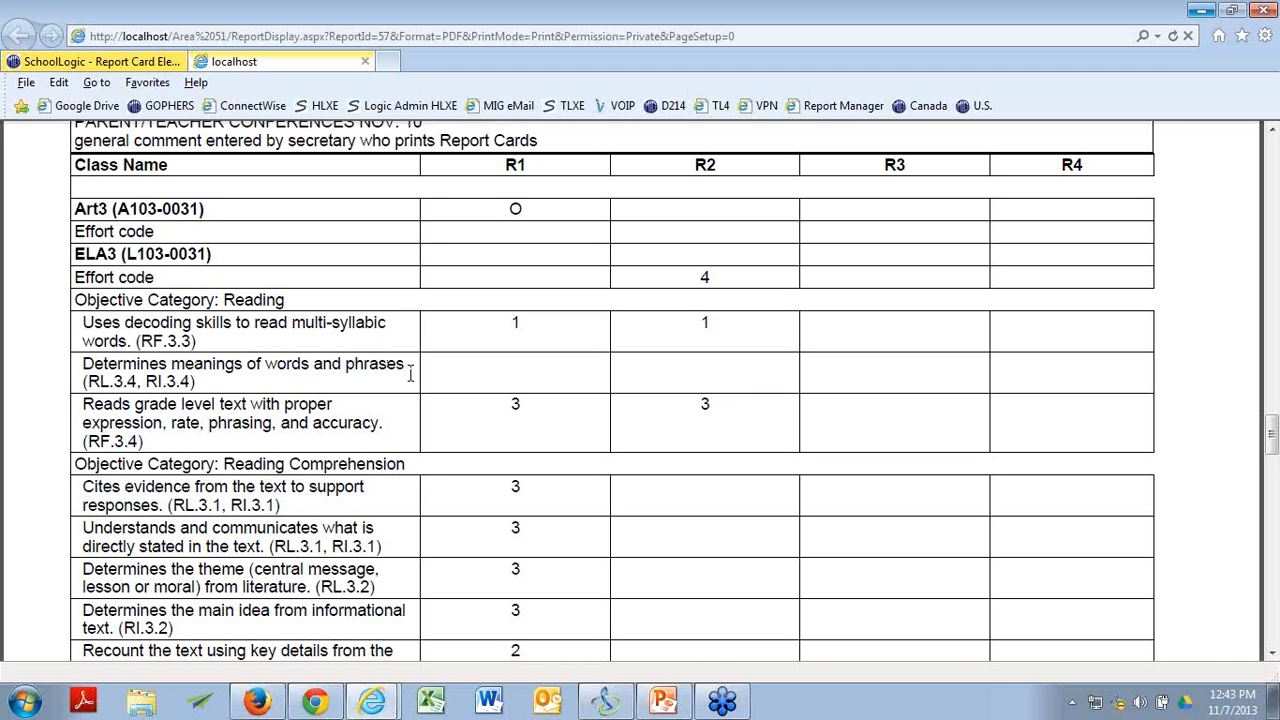
{"action": "left_click", "coordinate": [366, 63]}
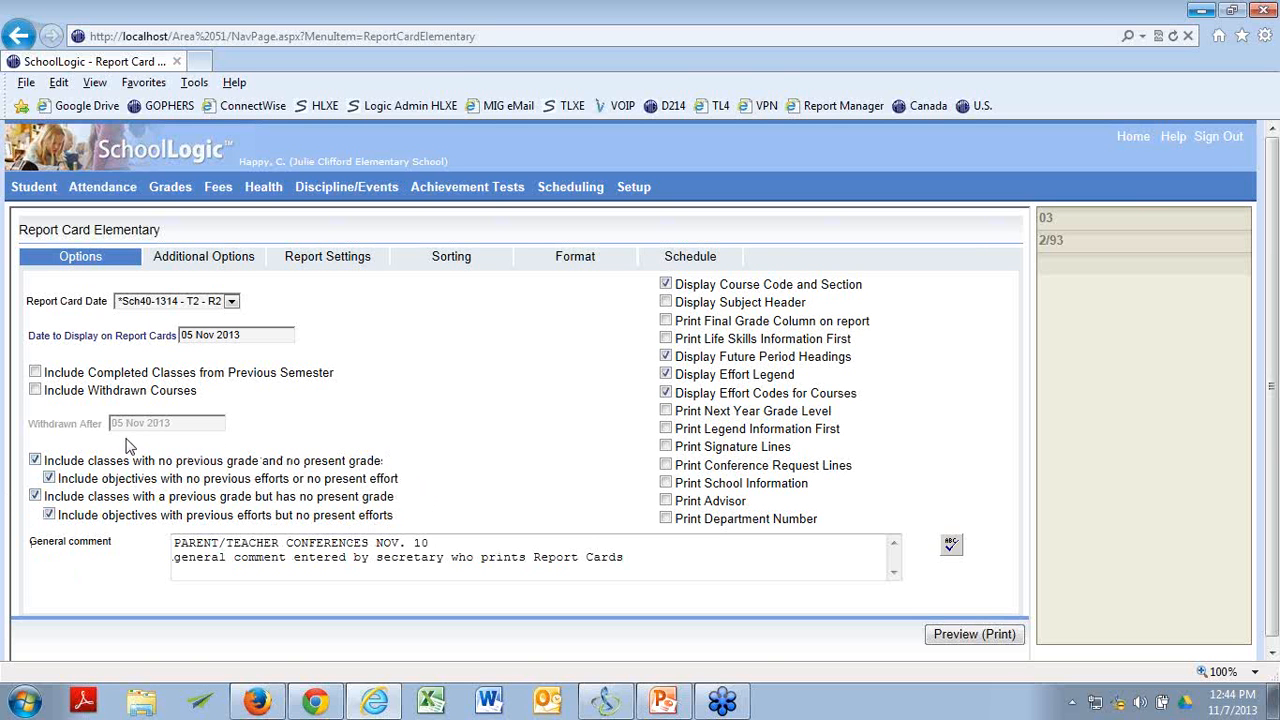
Exclude objectives with no previous efforts or no present effort and preview the report cards for printing.
{"action": "left_click", "coordinate": [1201, 10]}
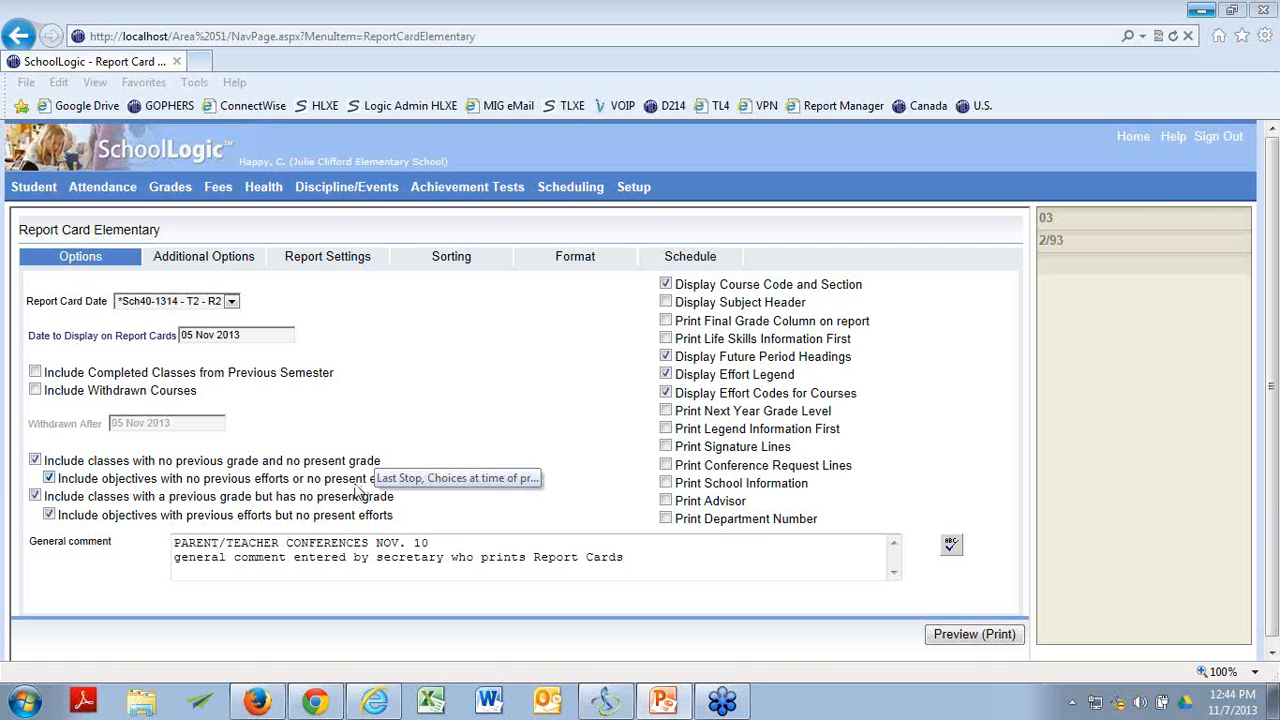
{"action": "left_click", "coordinate": [465, 356]}
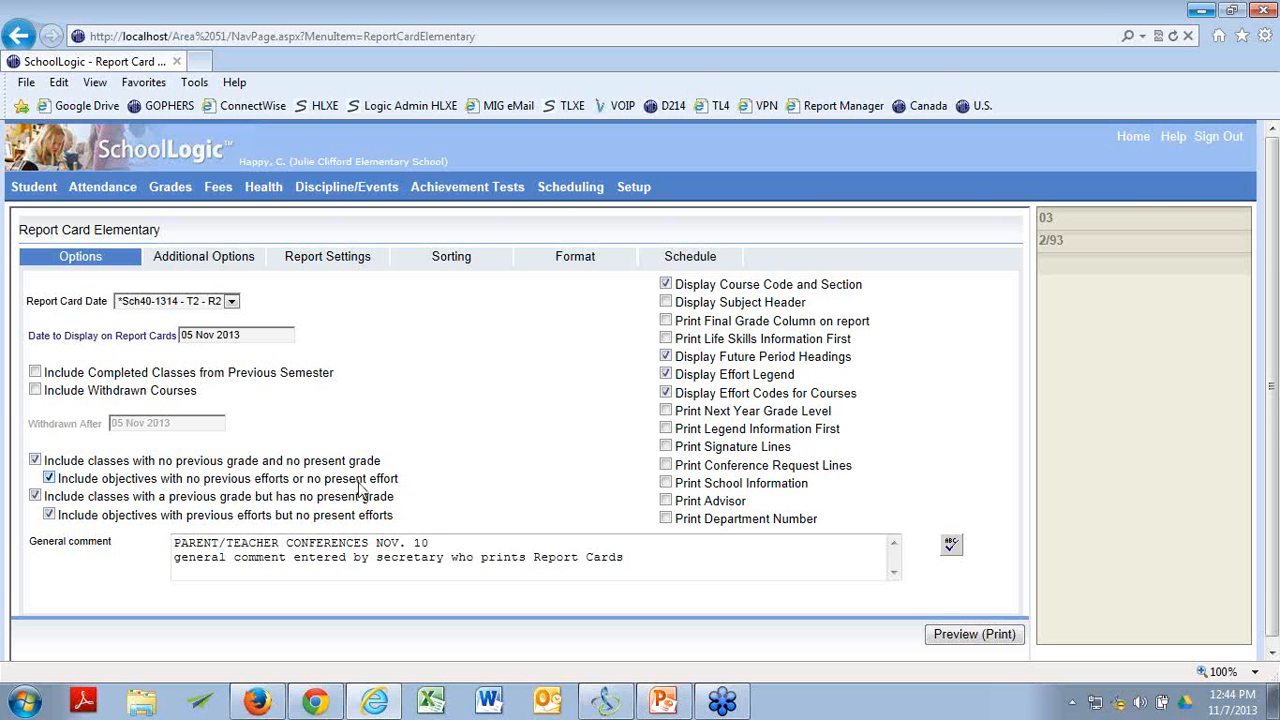
{"action": "left_click", "coordinate": [49, 478]}
{"action": "left_click", "coordinate": [952, 634]}
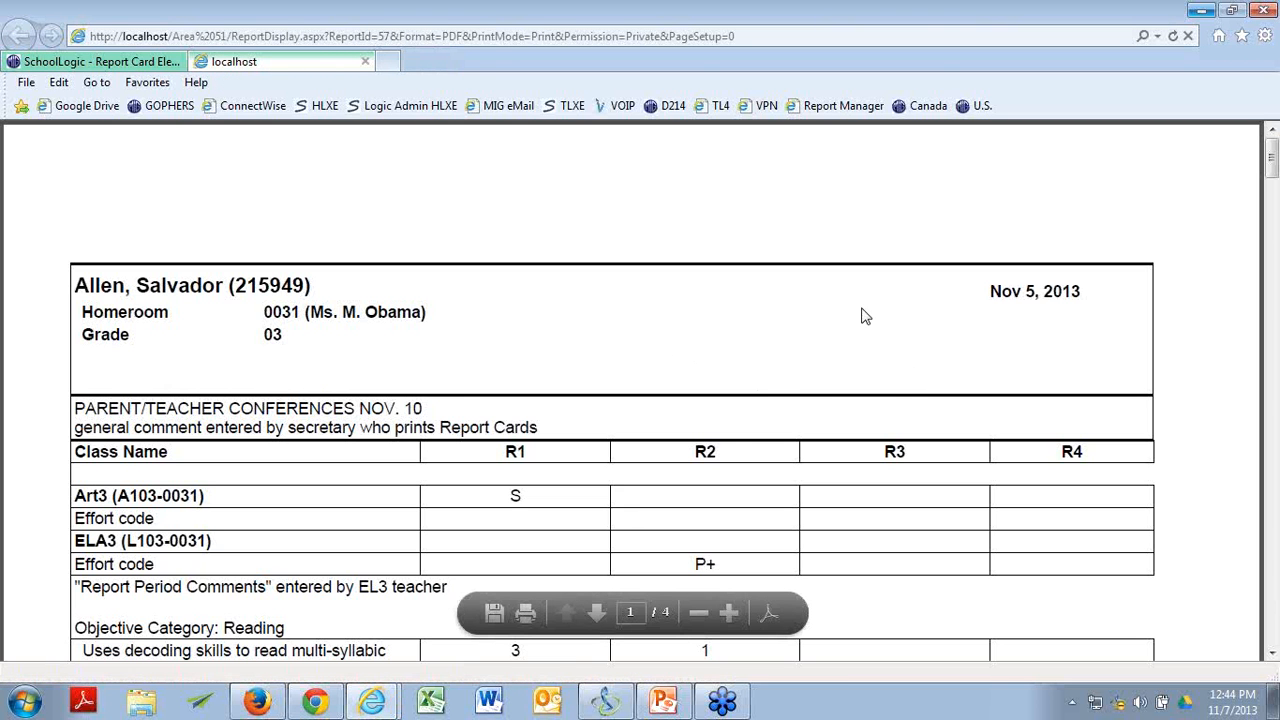
Check which objectives and R1 and R2 marks are printed on the first and second students' report cards.
{"action": "scroll", "coordinate": [858, 314], "scroll_direction": "down", "scroll_amount": 5}
{"action": "scroll", "coordinate": [855, 313], "scroll_direction": "down", "scroll_amount": 15}
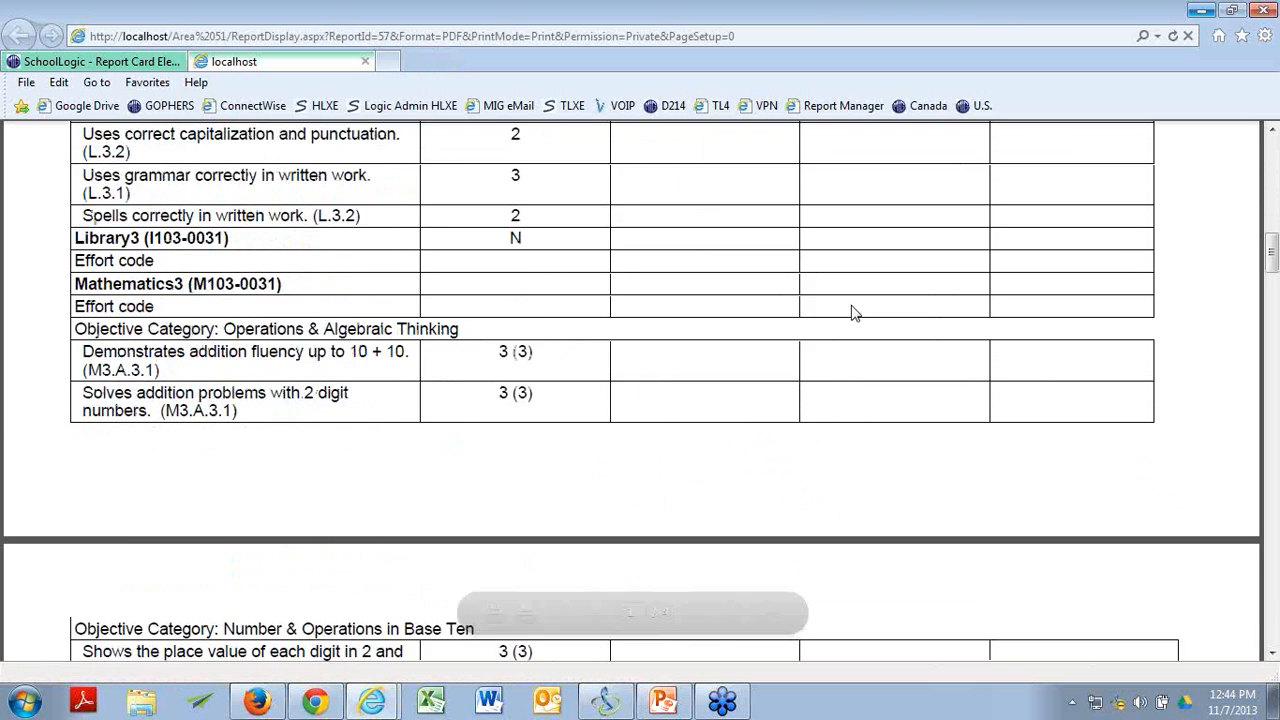
{"action": "scroll", "coordinate": [852, 313], "scroll_direction": "down", "scroll_amount": 15}
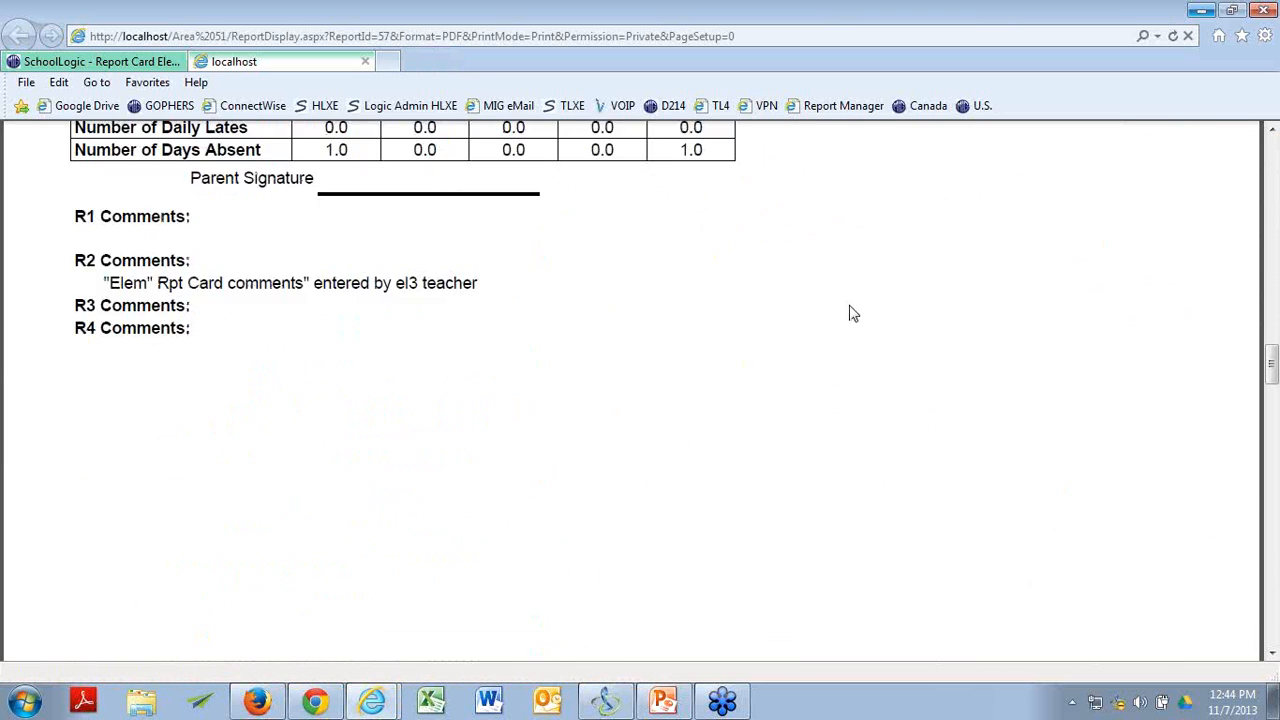
{"action": "scroll", "coordinate": [851, 314], "scroll_direction": "down", "scroll_amount": 2}
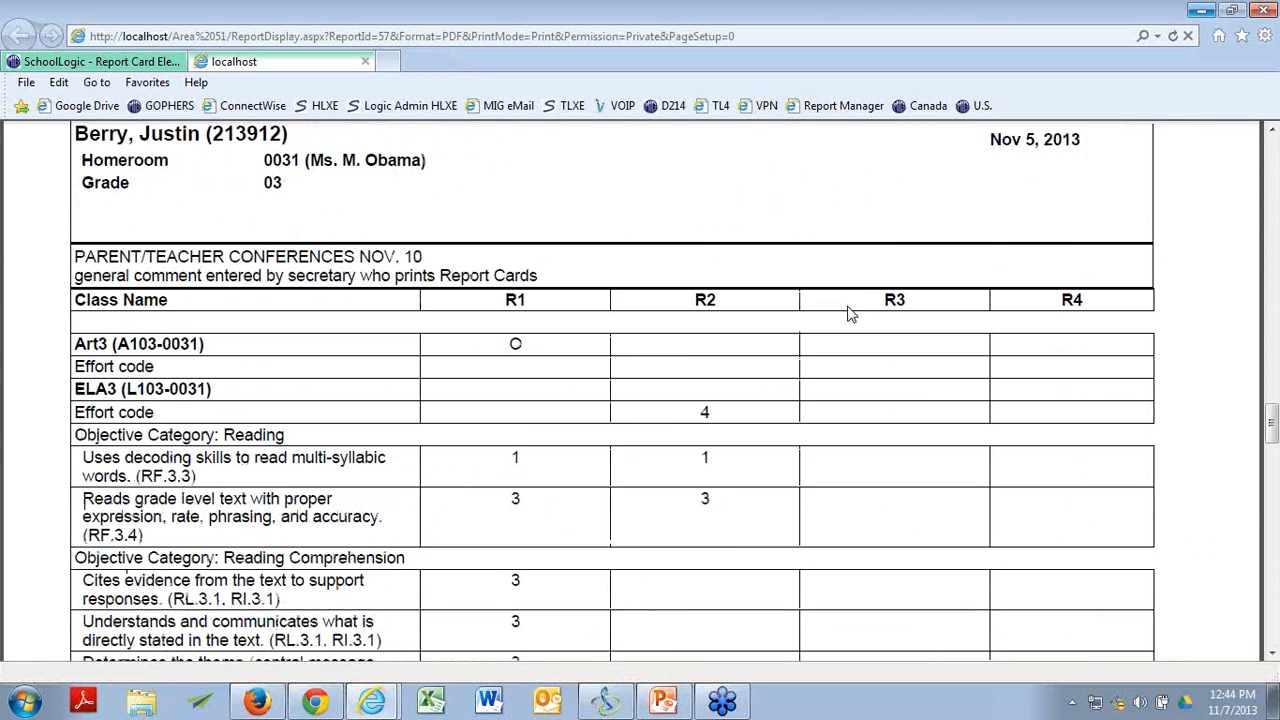
{"action": "scroll", "coordinate": [850, 313], "scroll_direction": "down", "scroll_amount": 1}
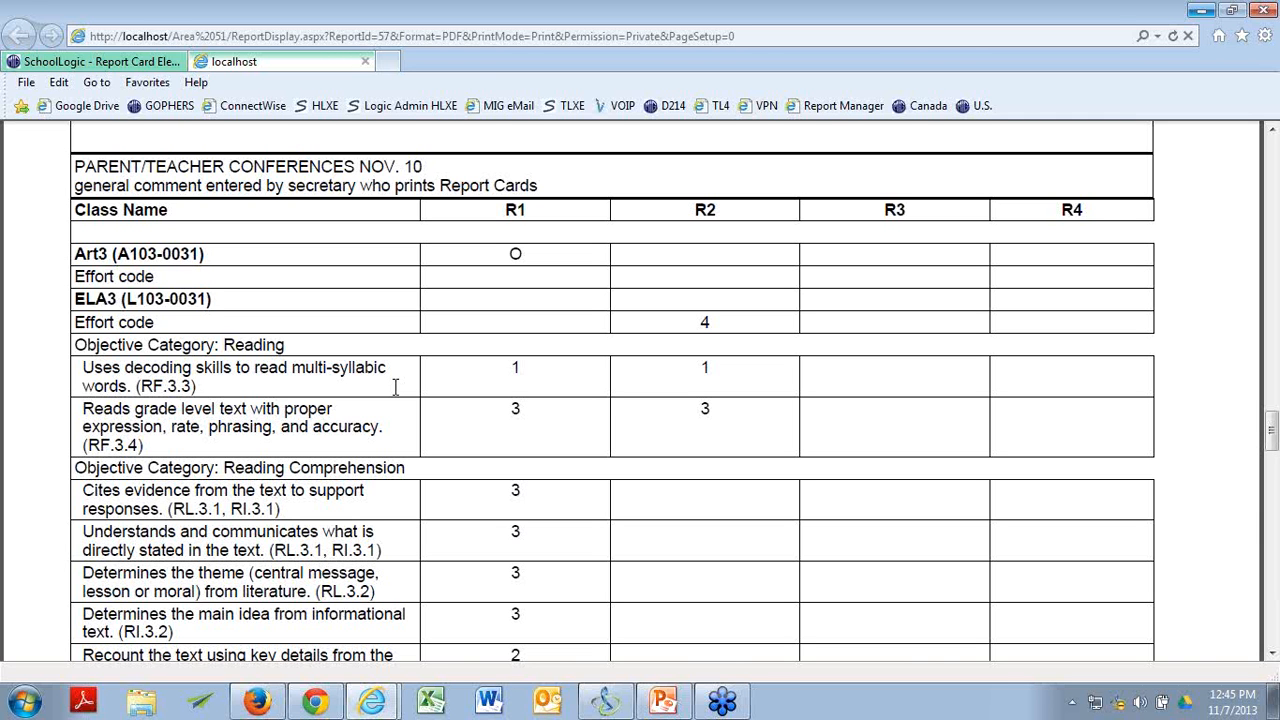
Close the report preview and include objectives with no previous efforts or no present effort again.
{"action": "left_click", "coordinate": [365, 61]}
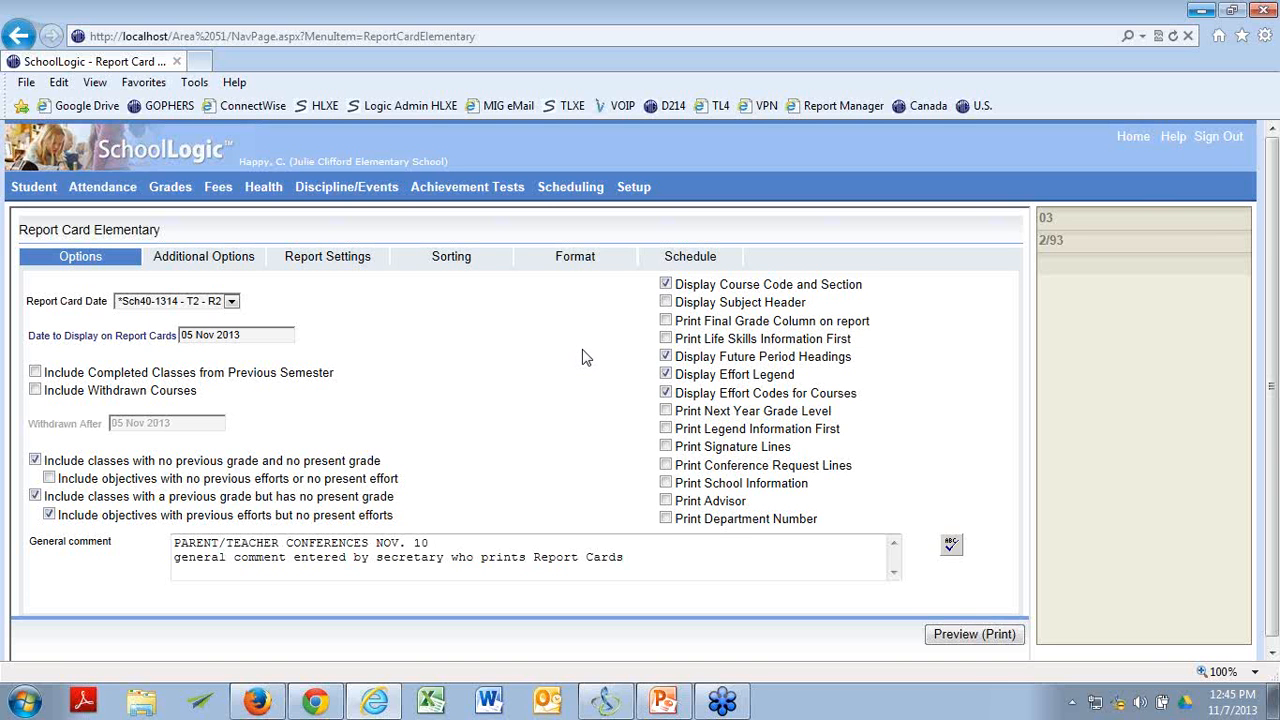
{"action": "left_click", "coordinate": [49, 478]}
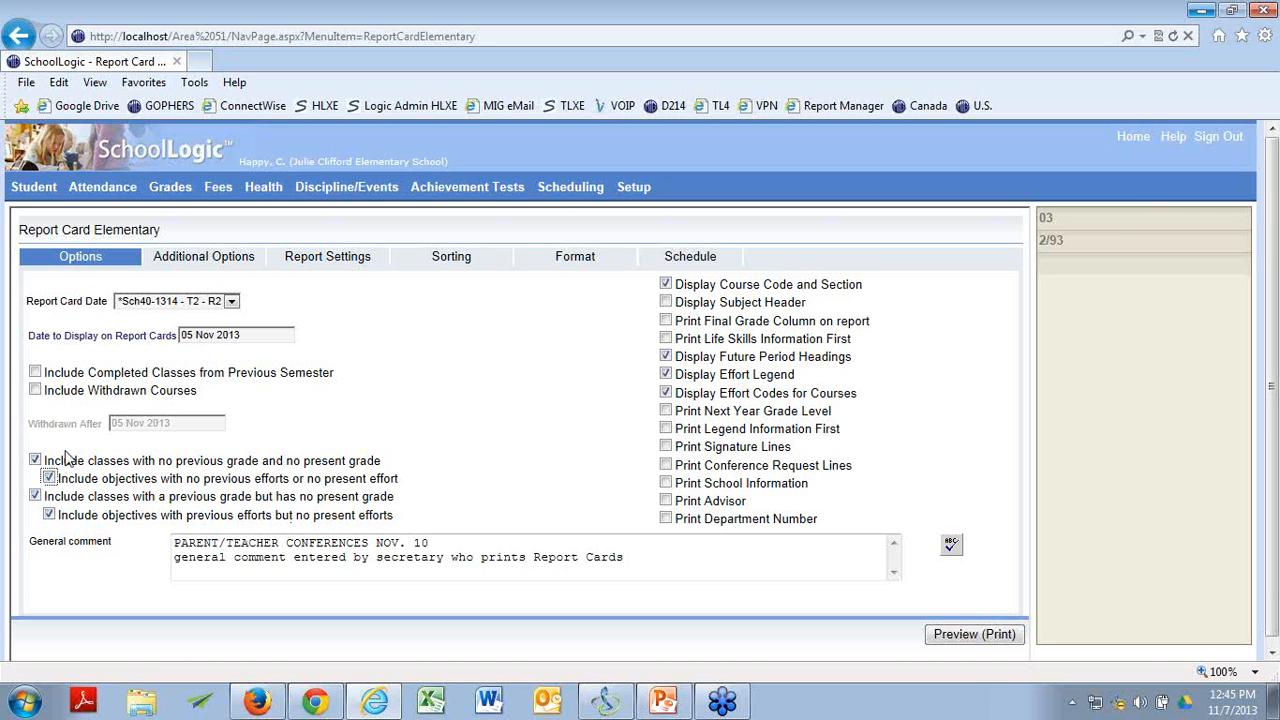